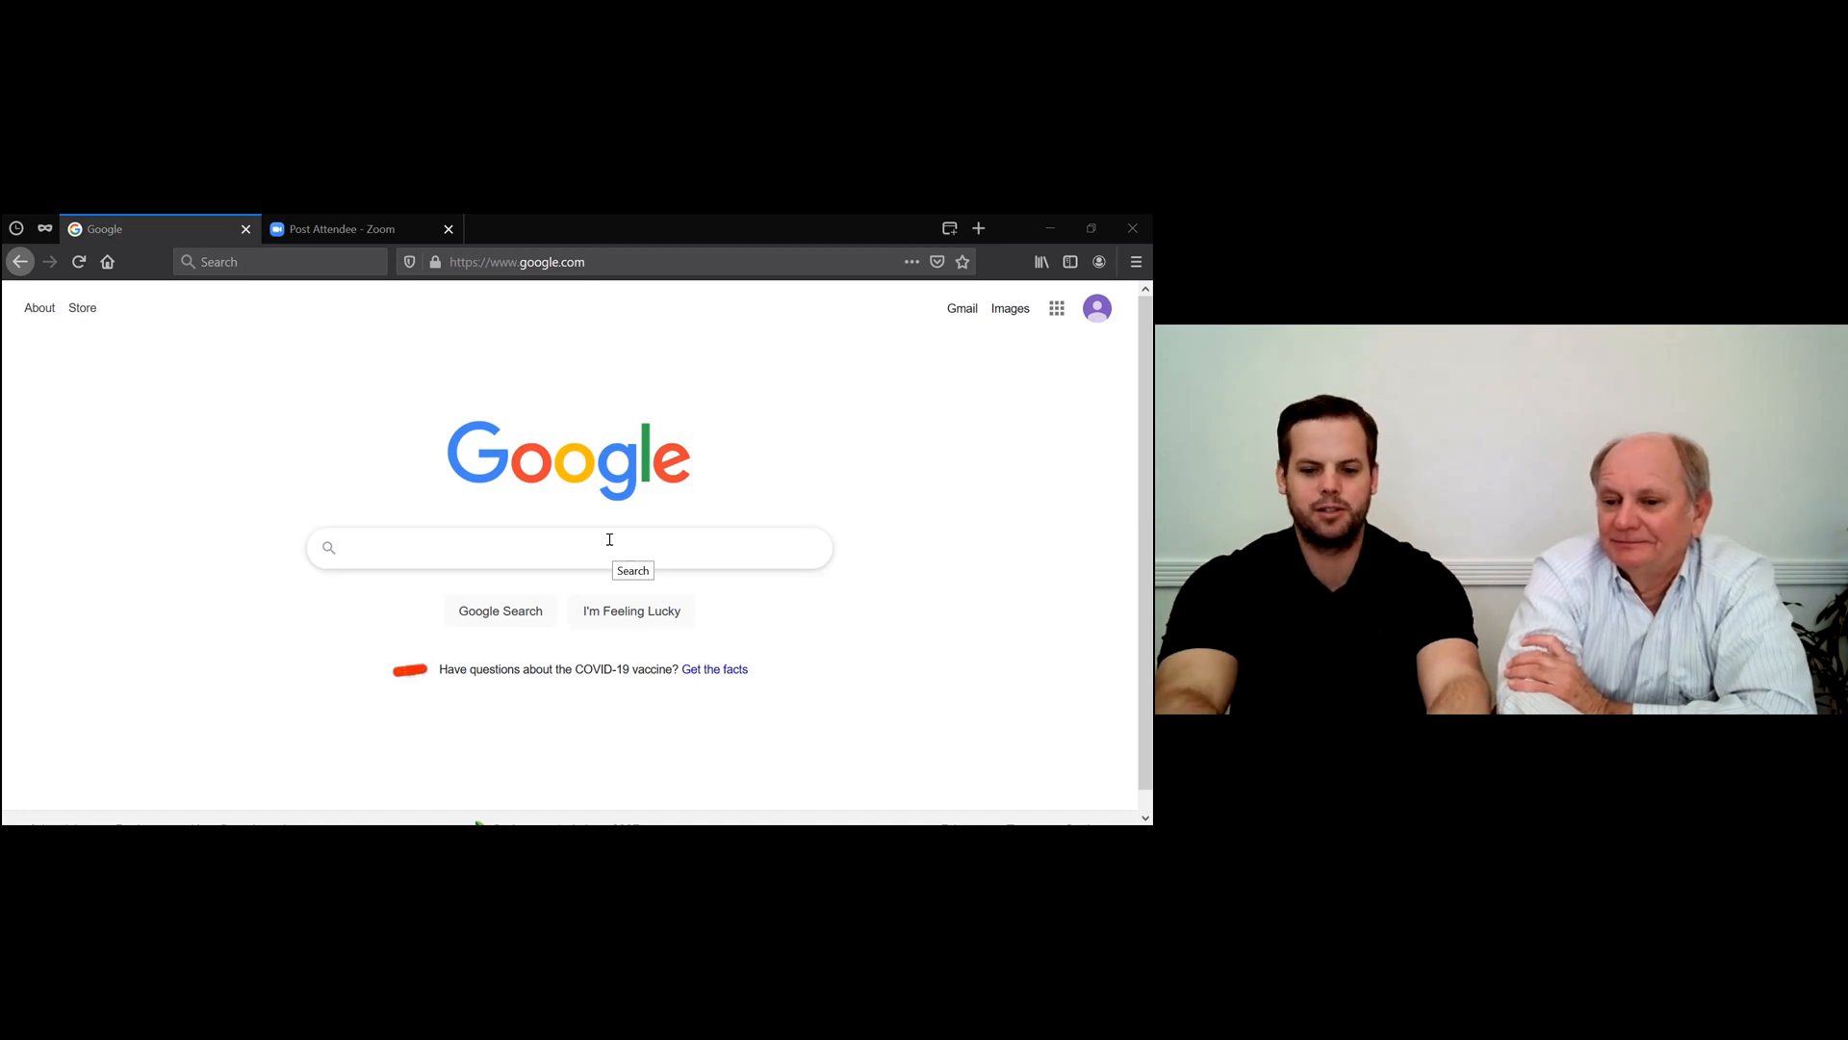
# Search Google for "irs ein number".
pyautogui.click(610, 540)
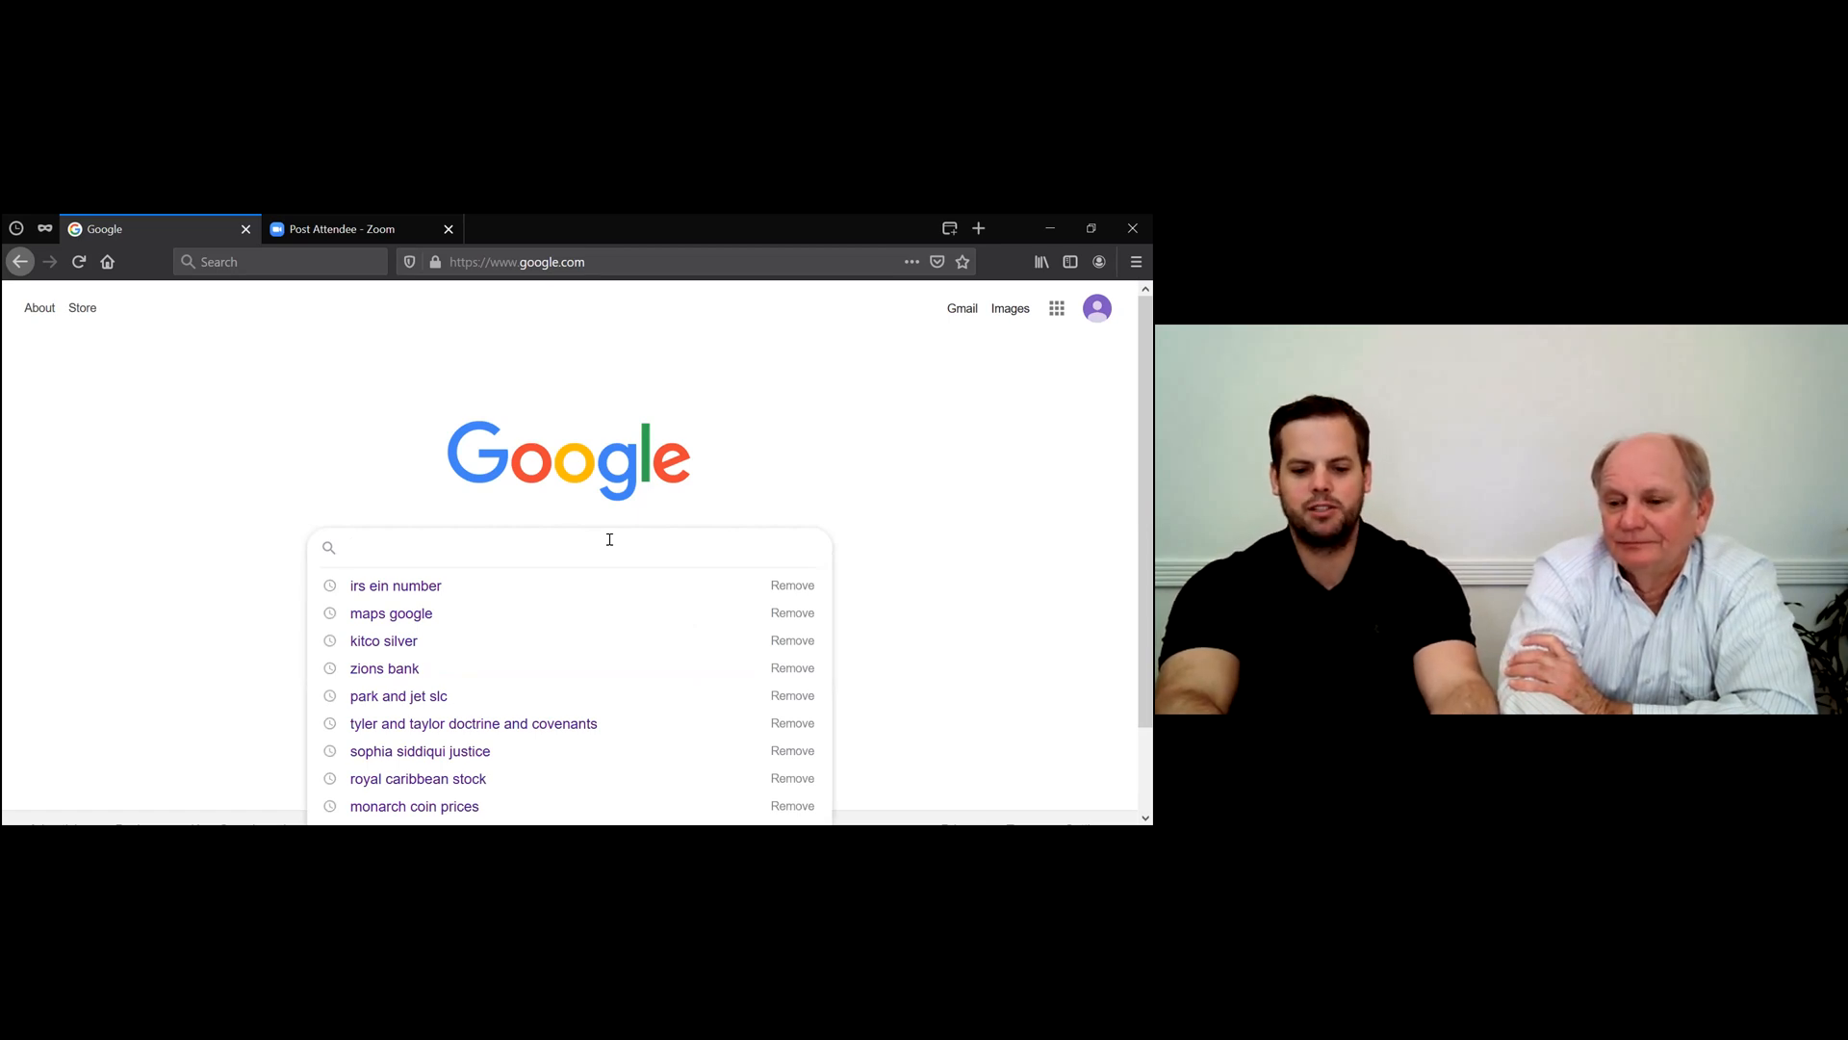
pyautogui.write('i')
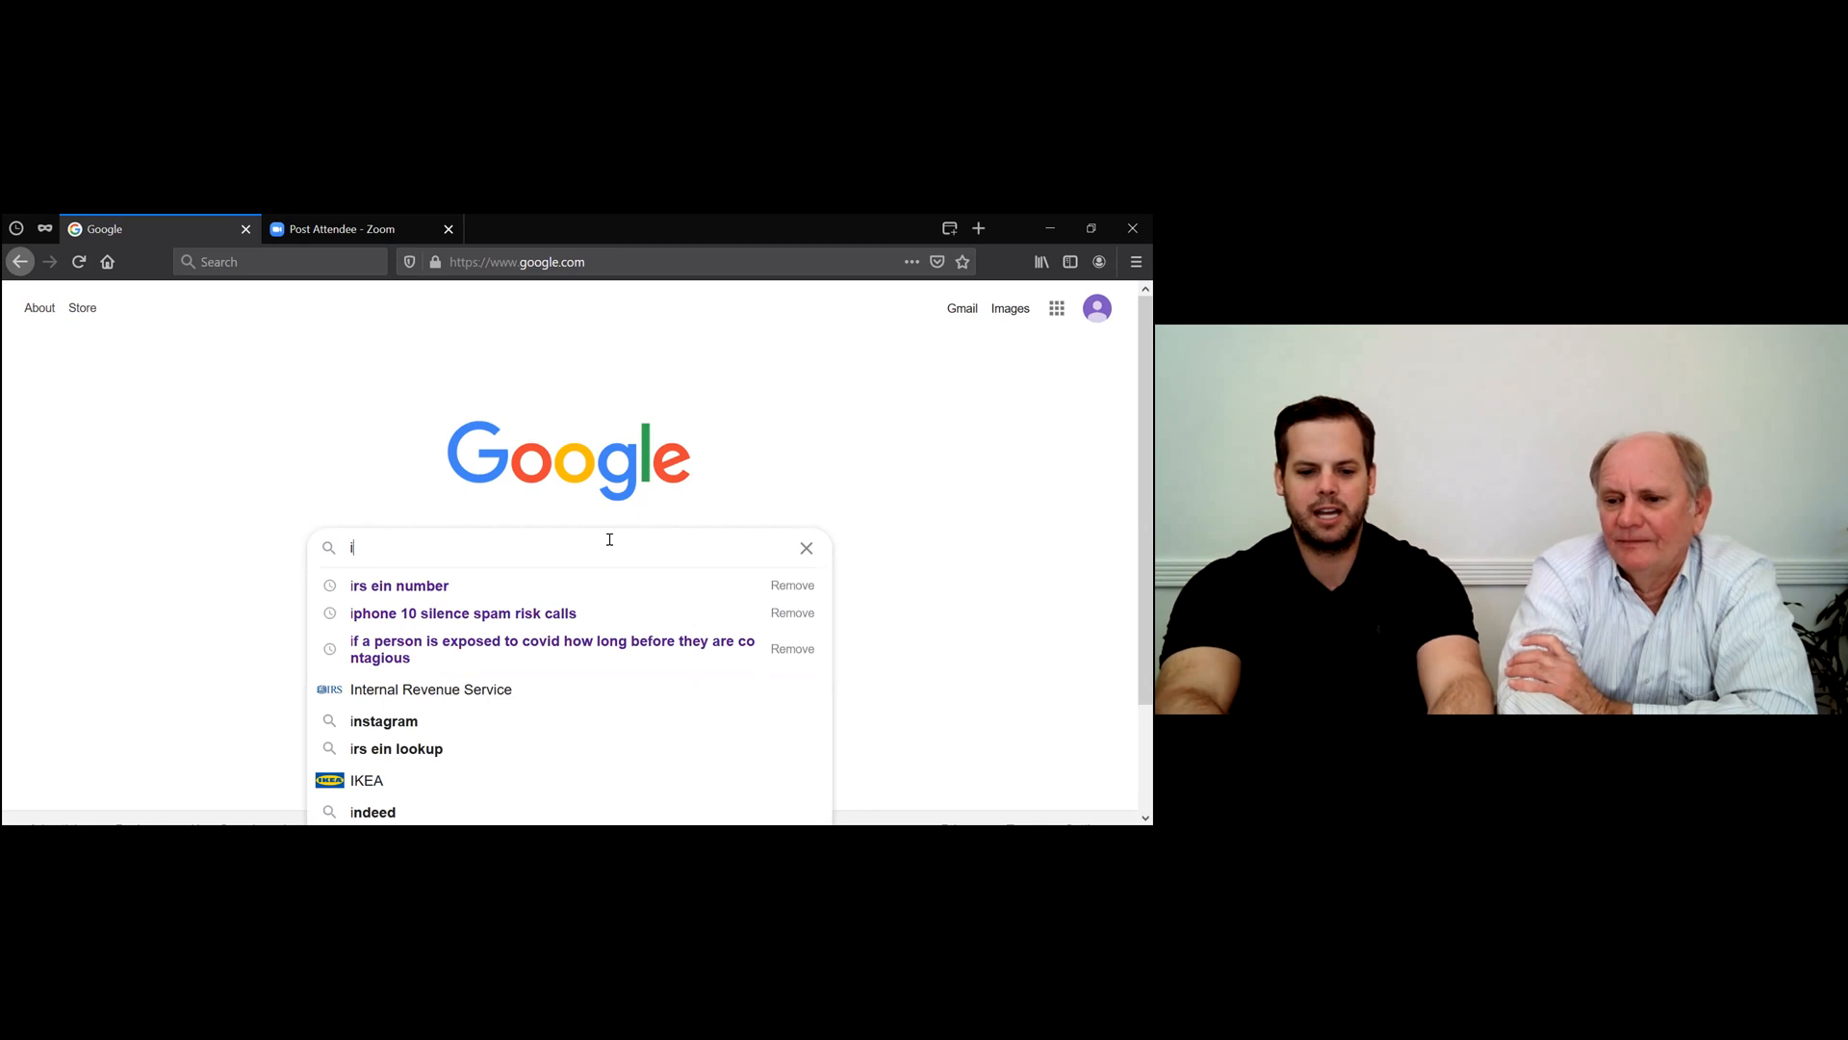
pyautogui.press('BackSpace')
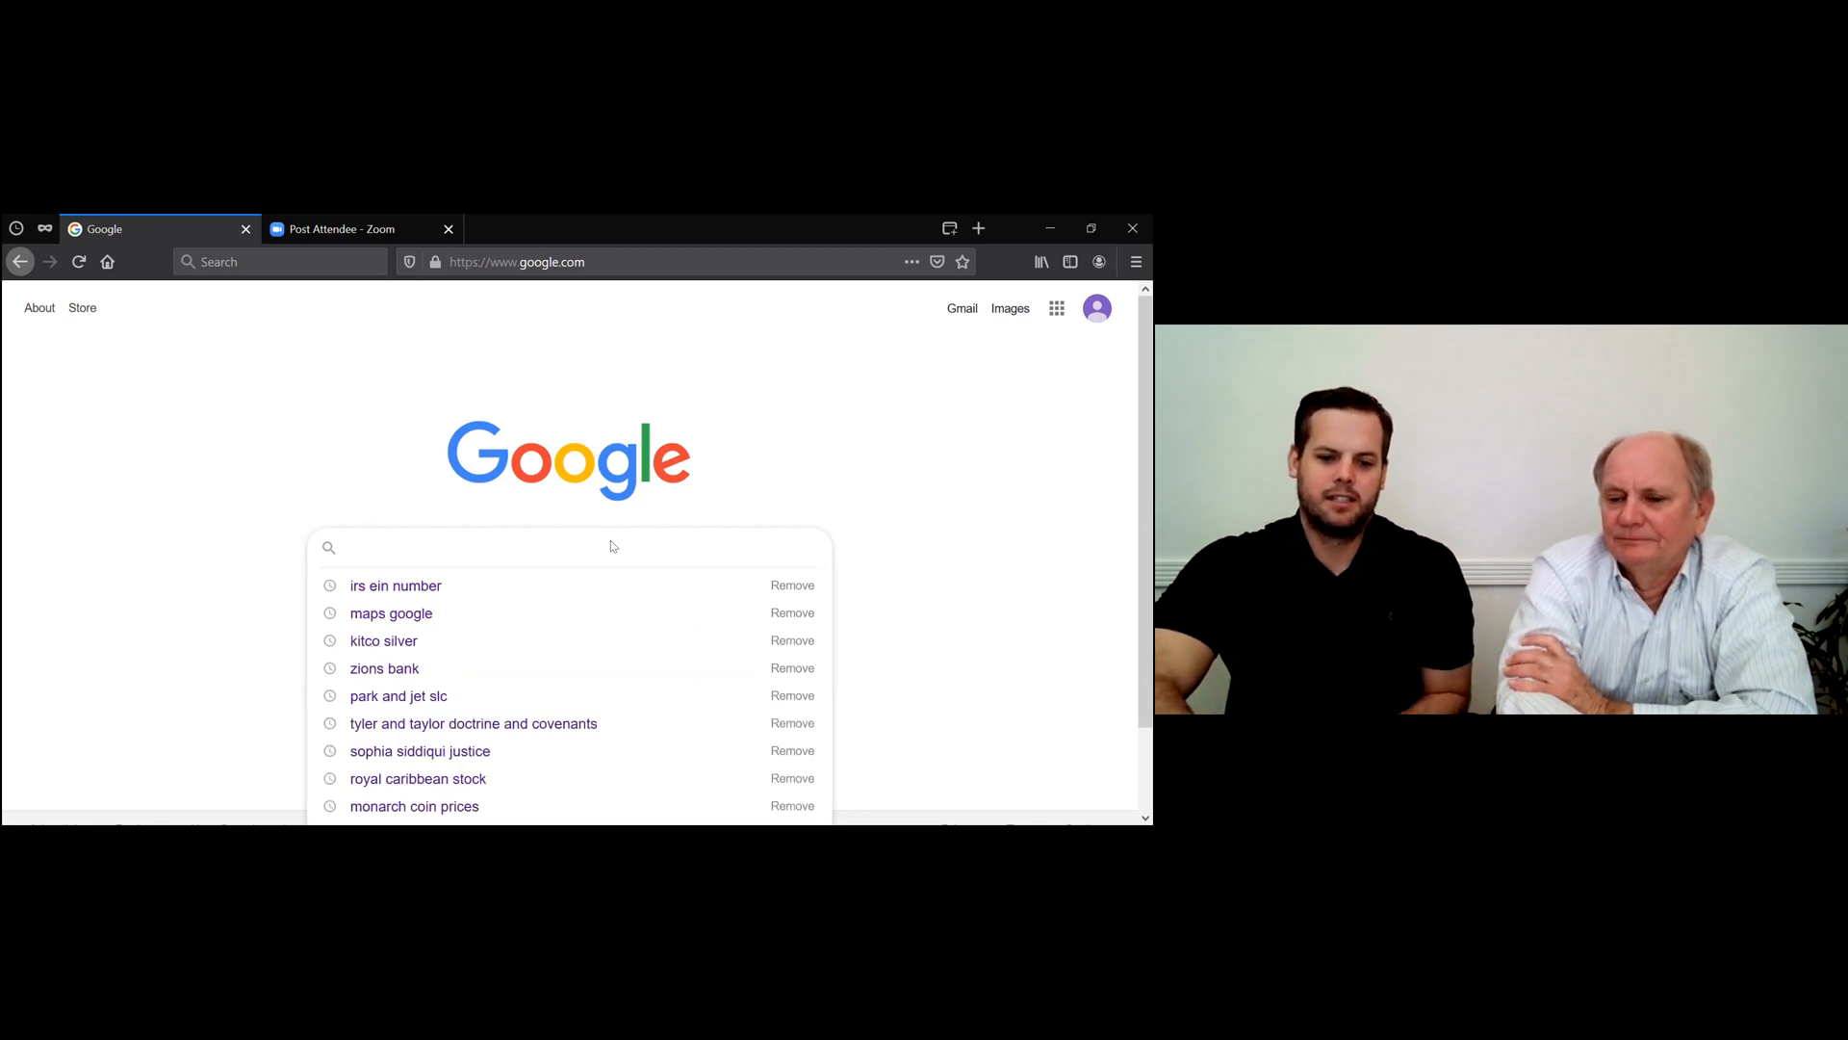
pyautogui.write('irs')
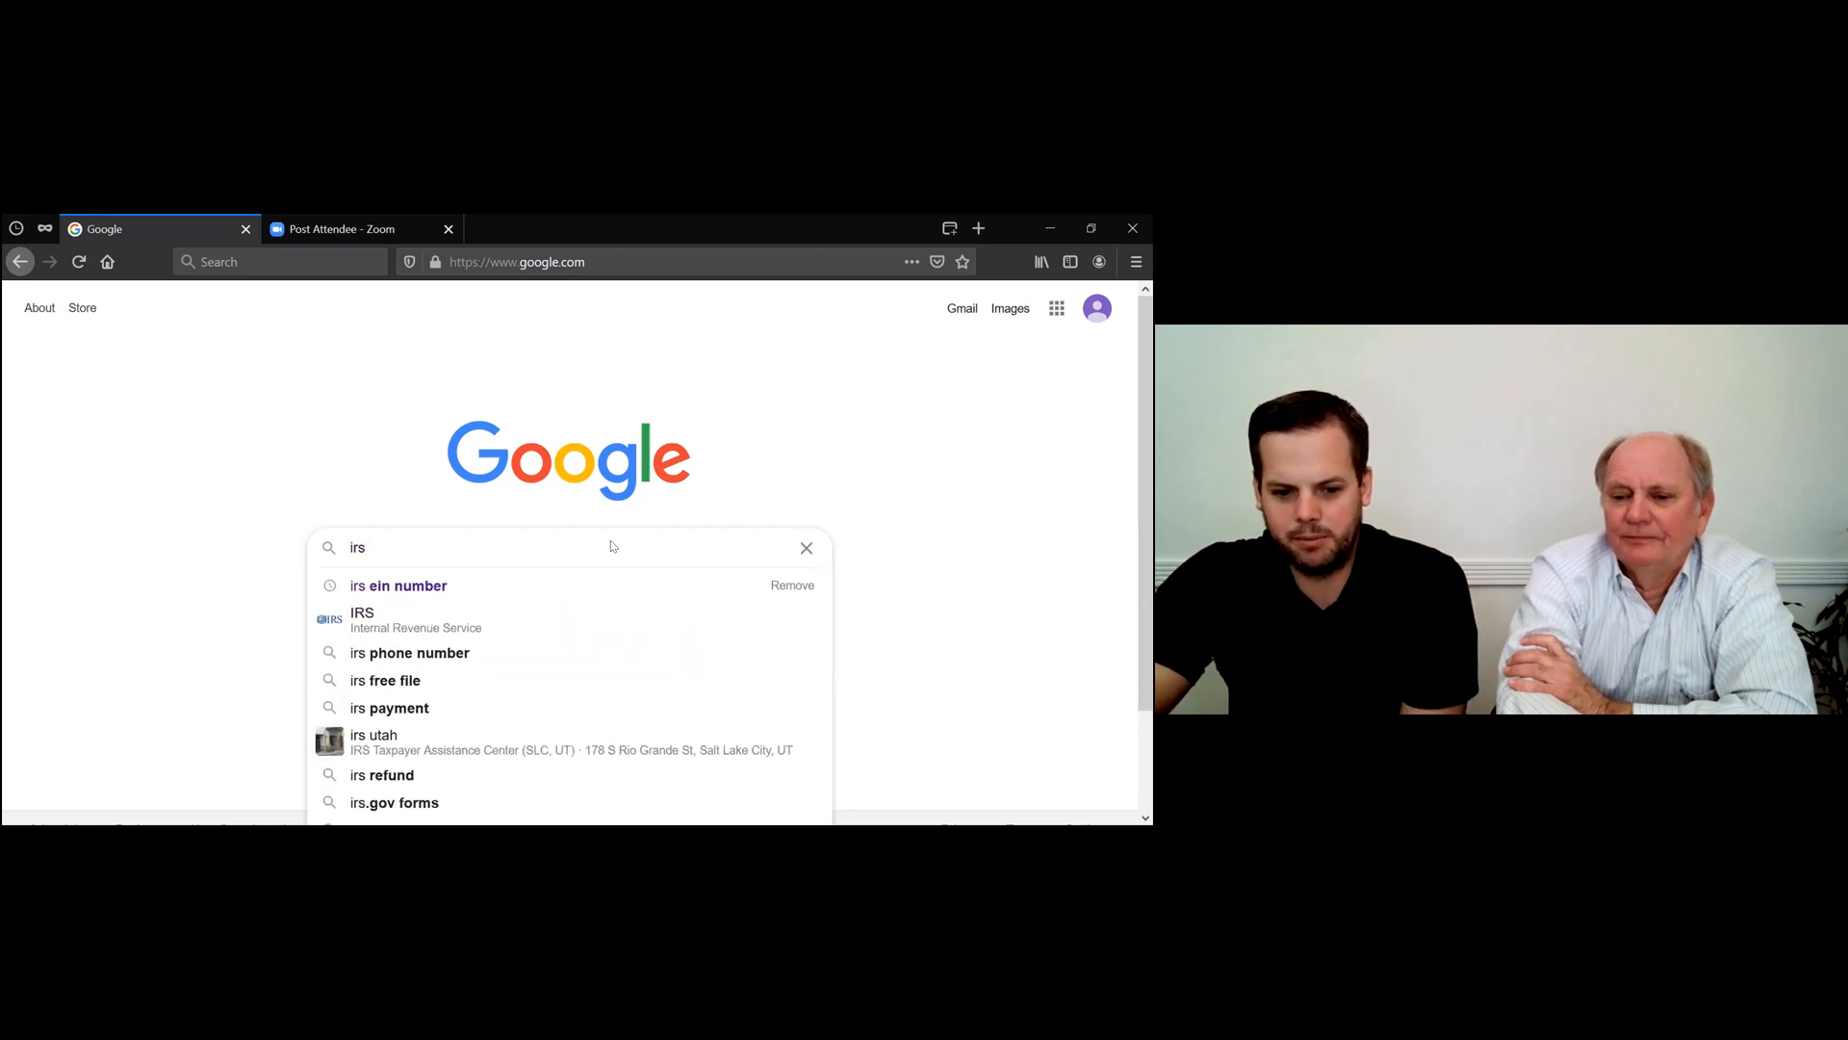
pyautogui.write(' ein number')
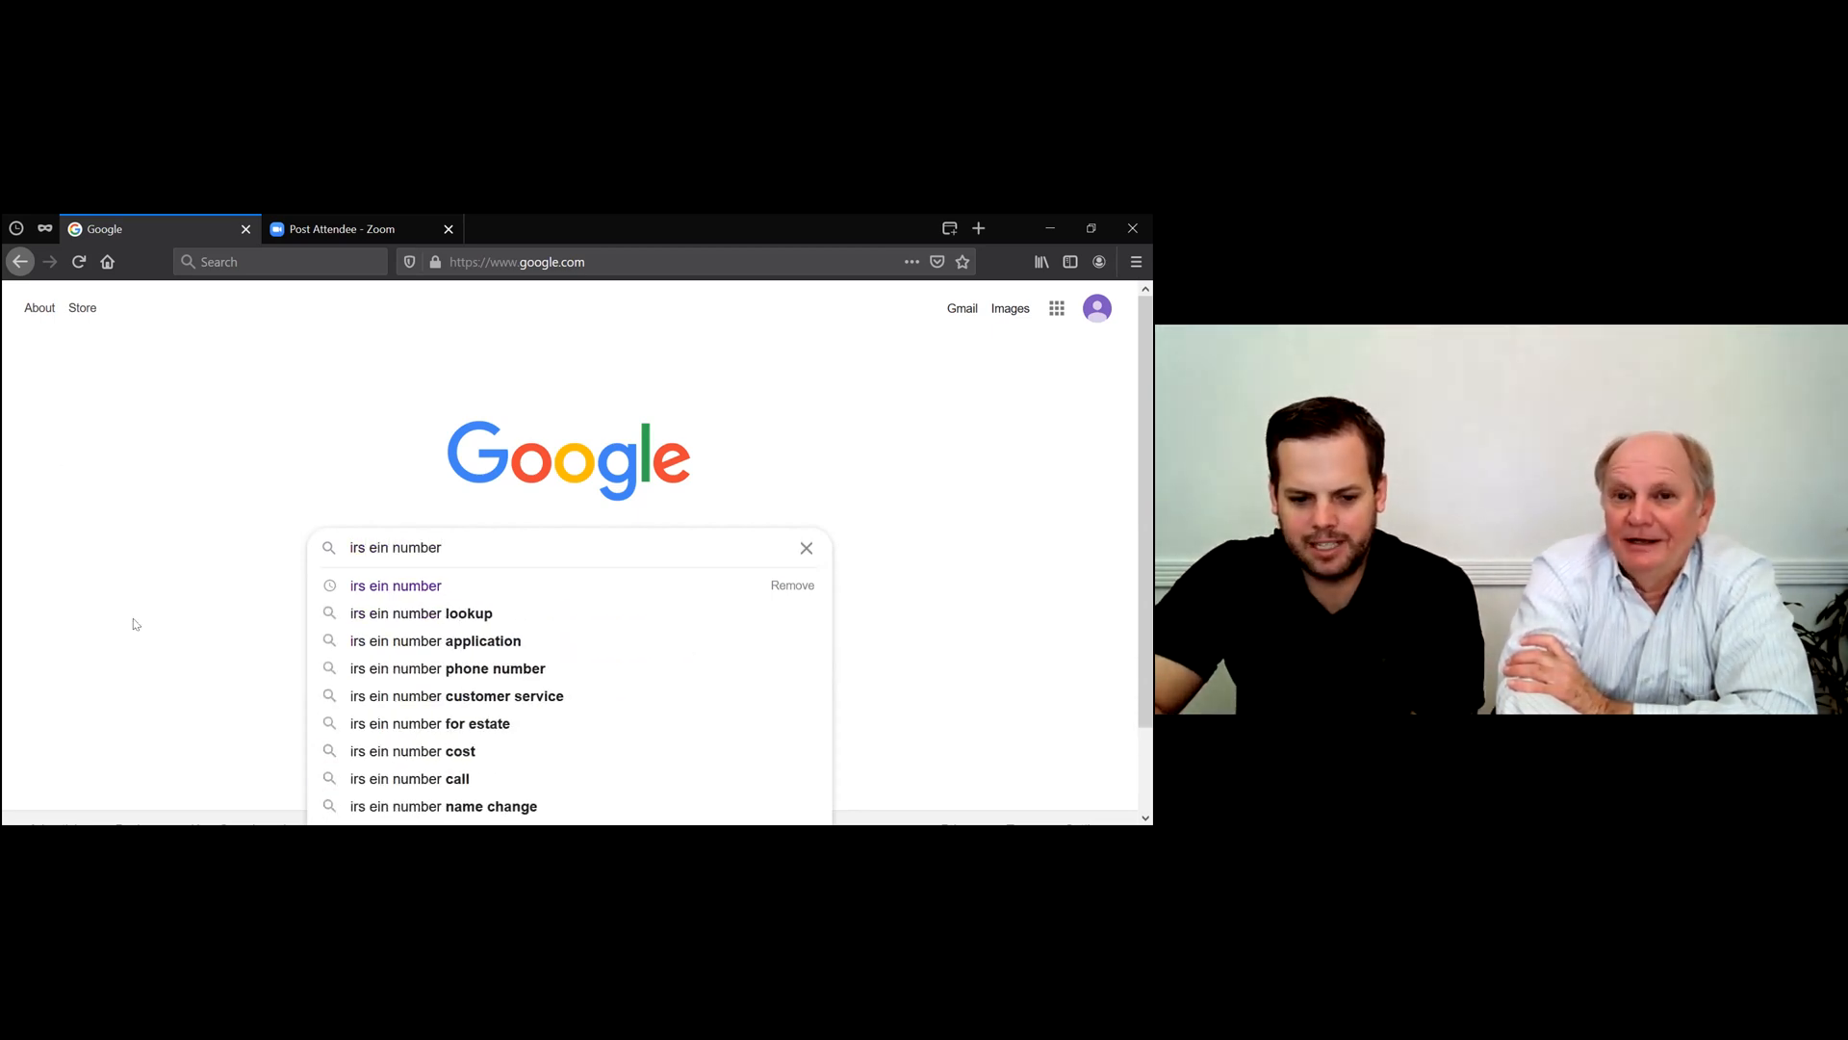
pyautogui.press('Return')
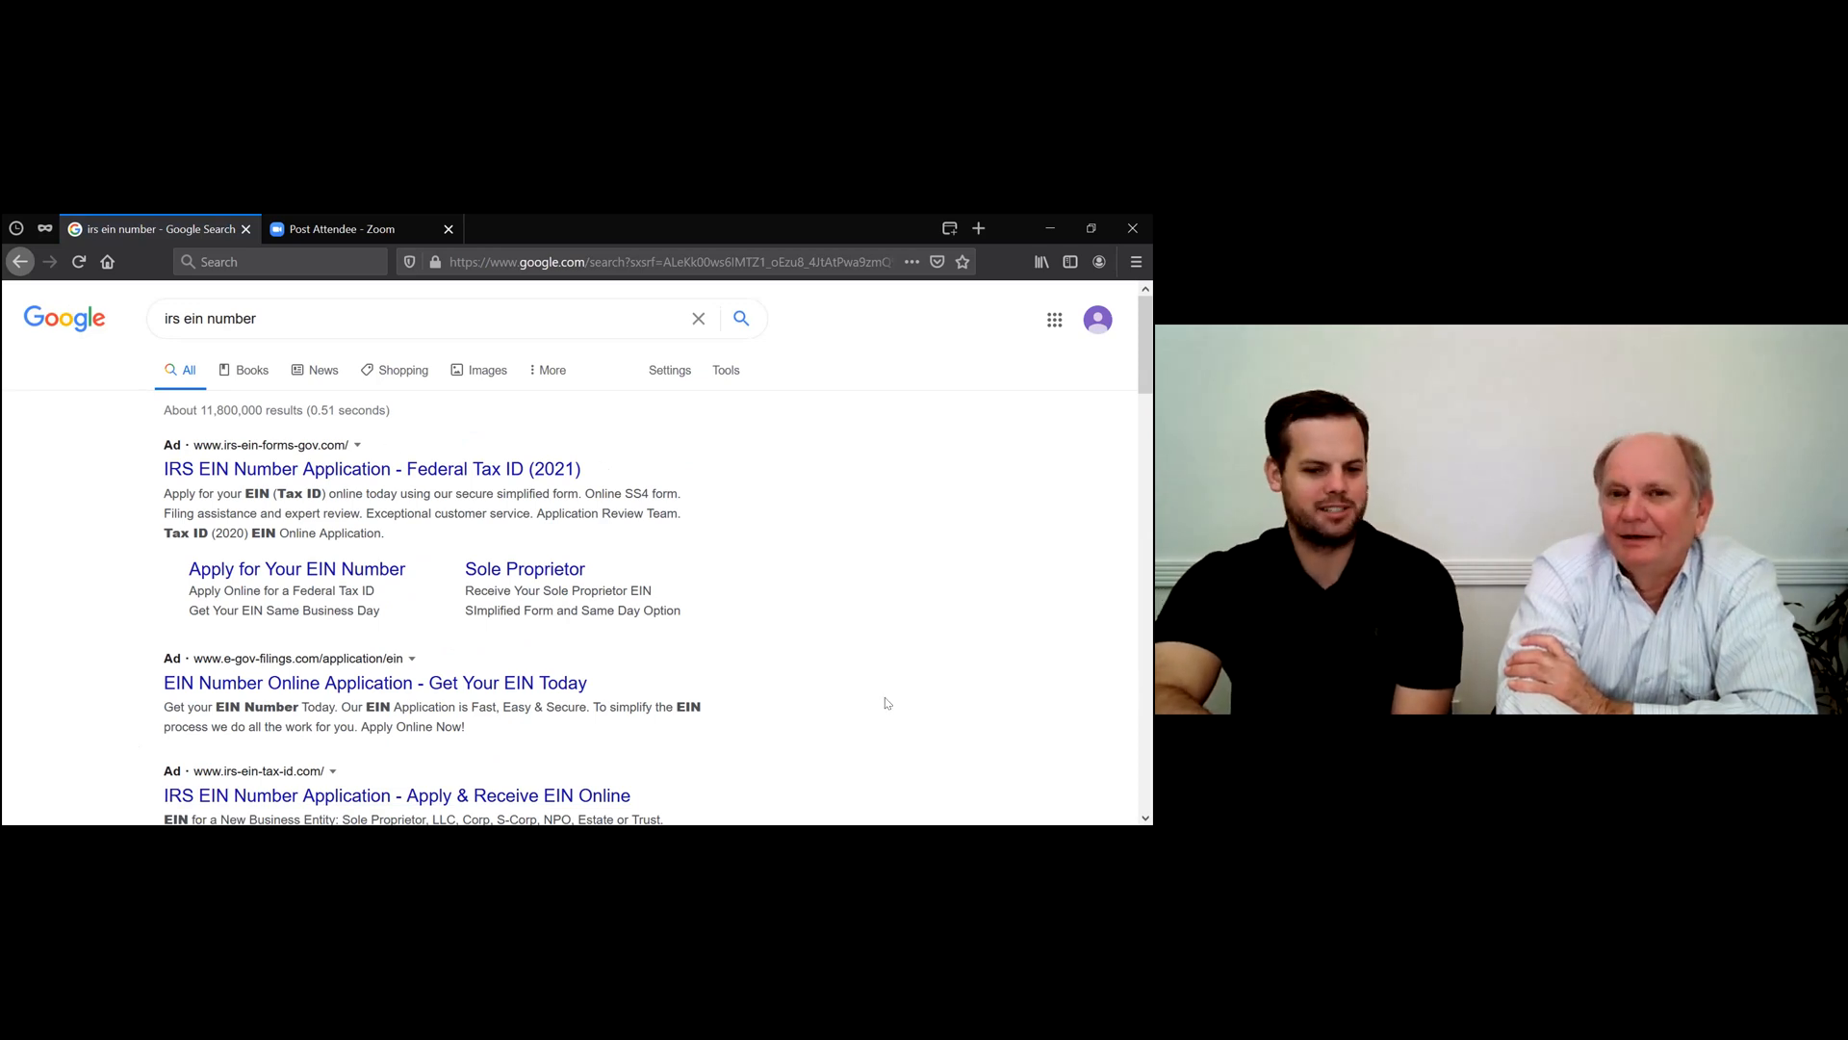
# Open the official irs.gov search result for applying for an Employer Identification Number (EIN) online.
pyautogui.scroll(-1, 887, 703)
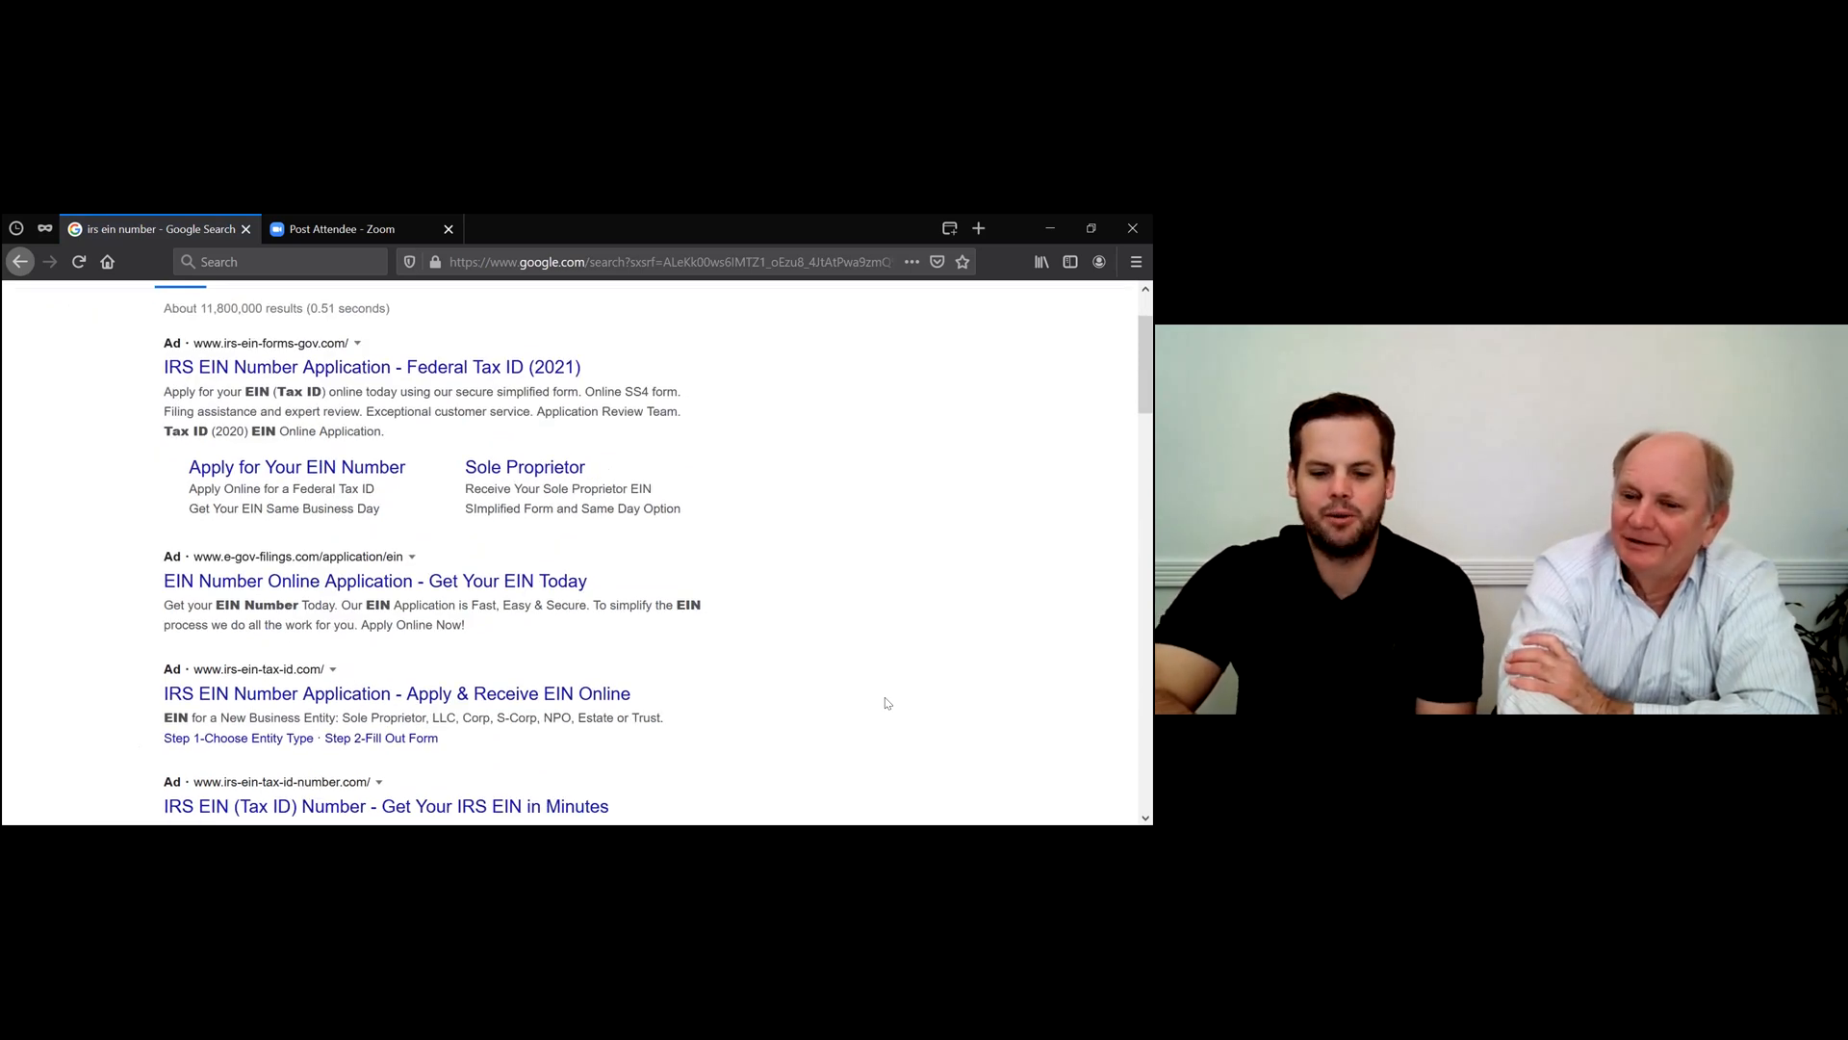
pyautogui.scroll(-2, 887, 703)
pyautogui.scroll(-1, 720, 695)
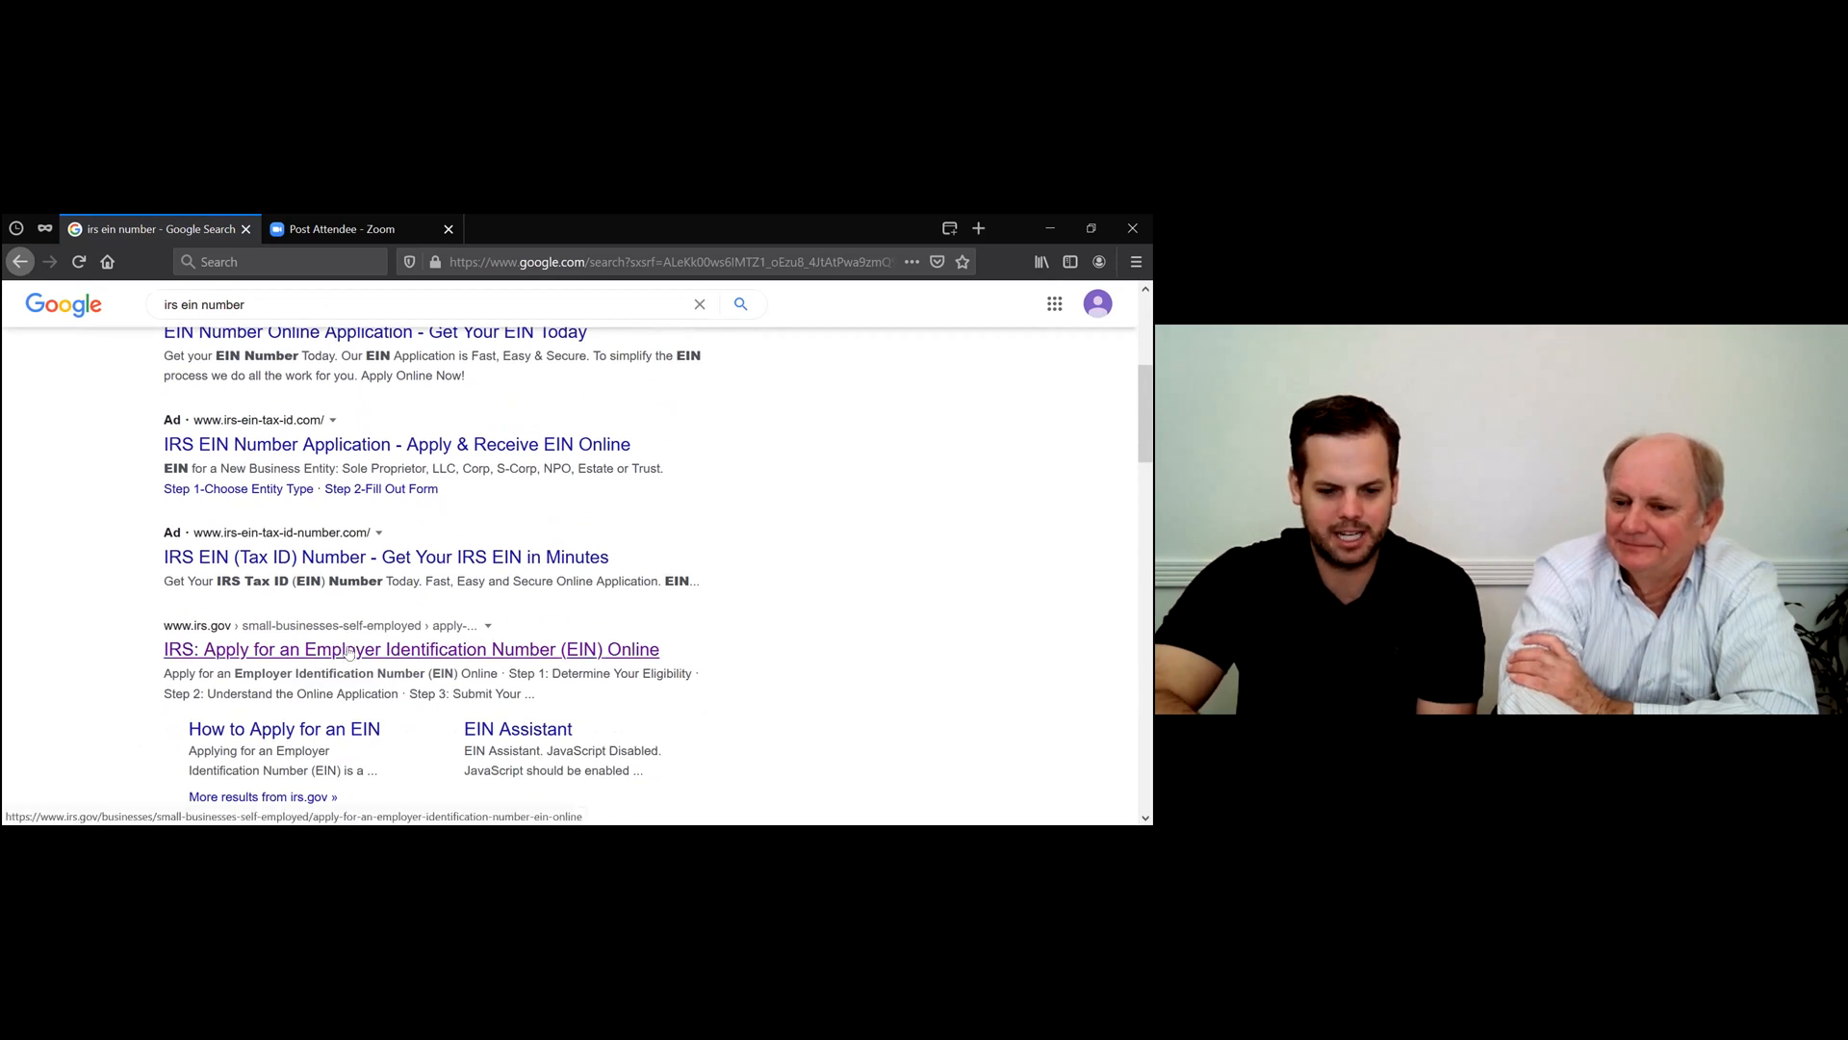
pyautogui.click(218, 656)
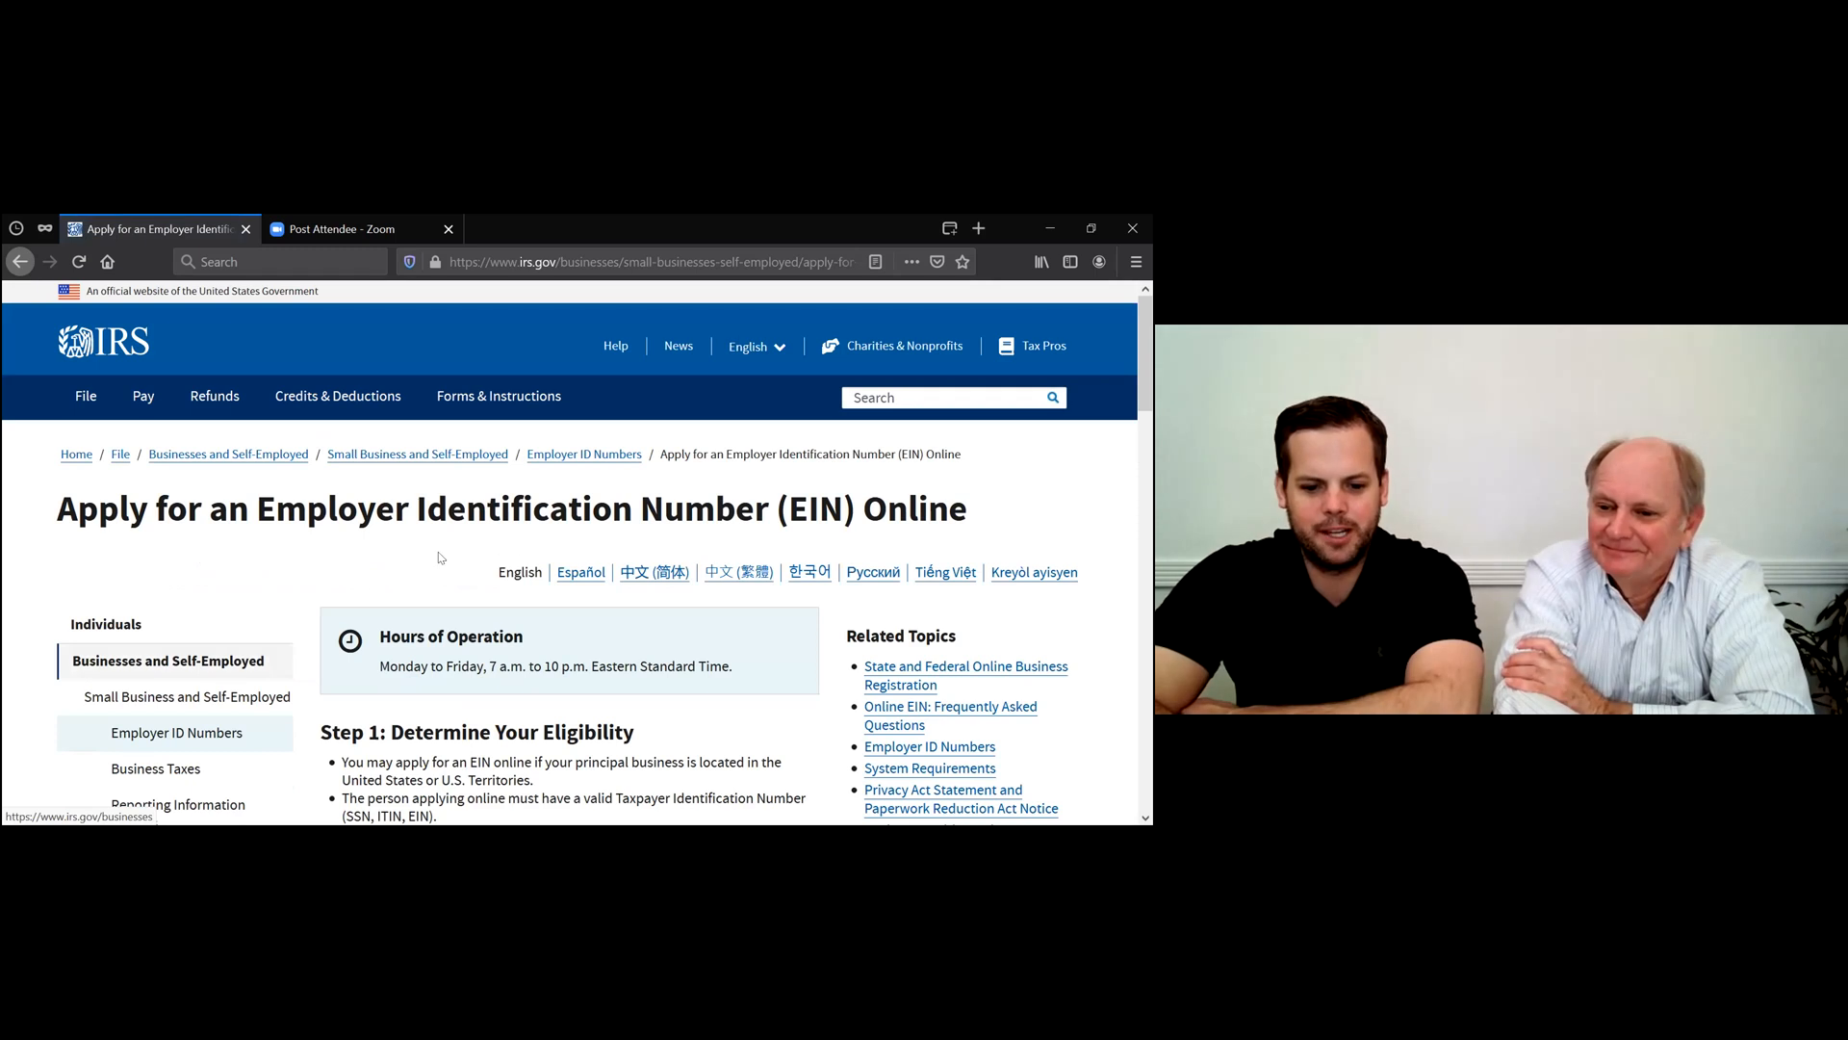
# Start the online EIN application, acknowledge the authorized-use notice, and begin the application in the EIN Assistant.
pyautogui.scroll(-4, 417, 575)
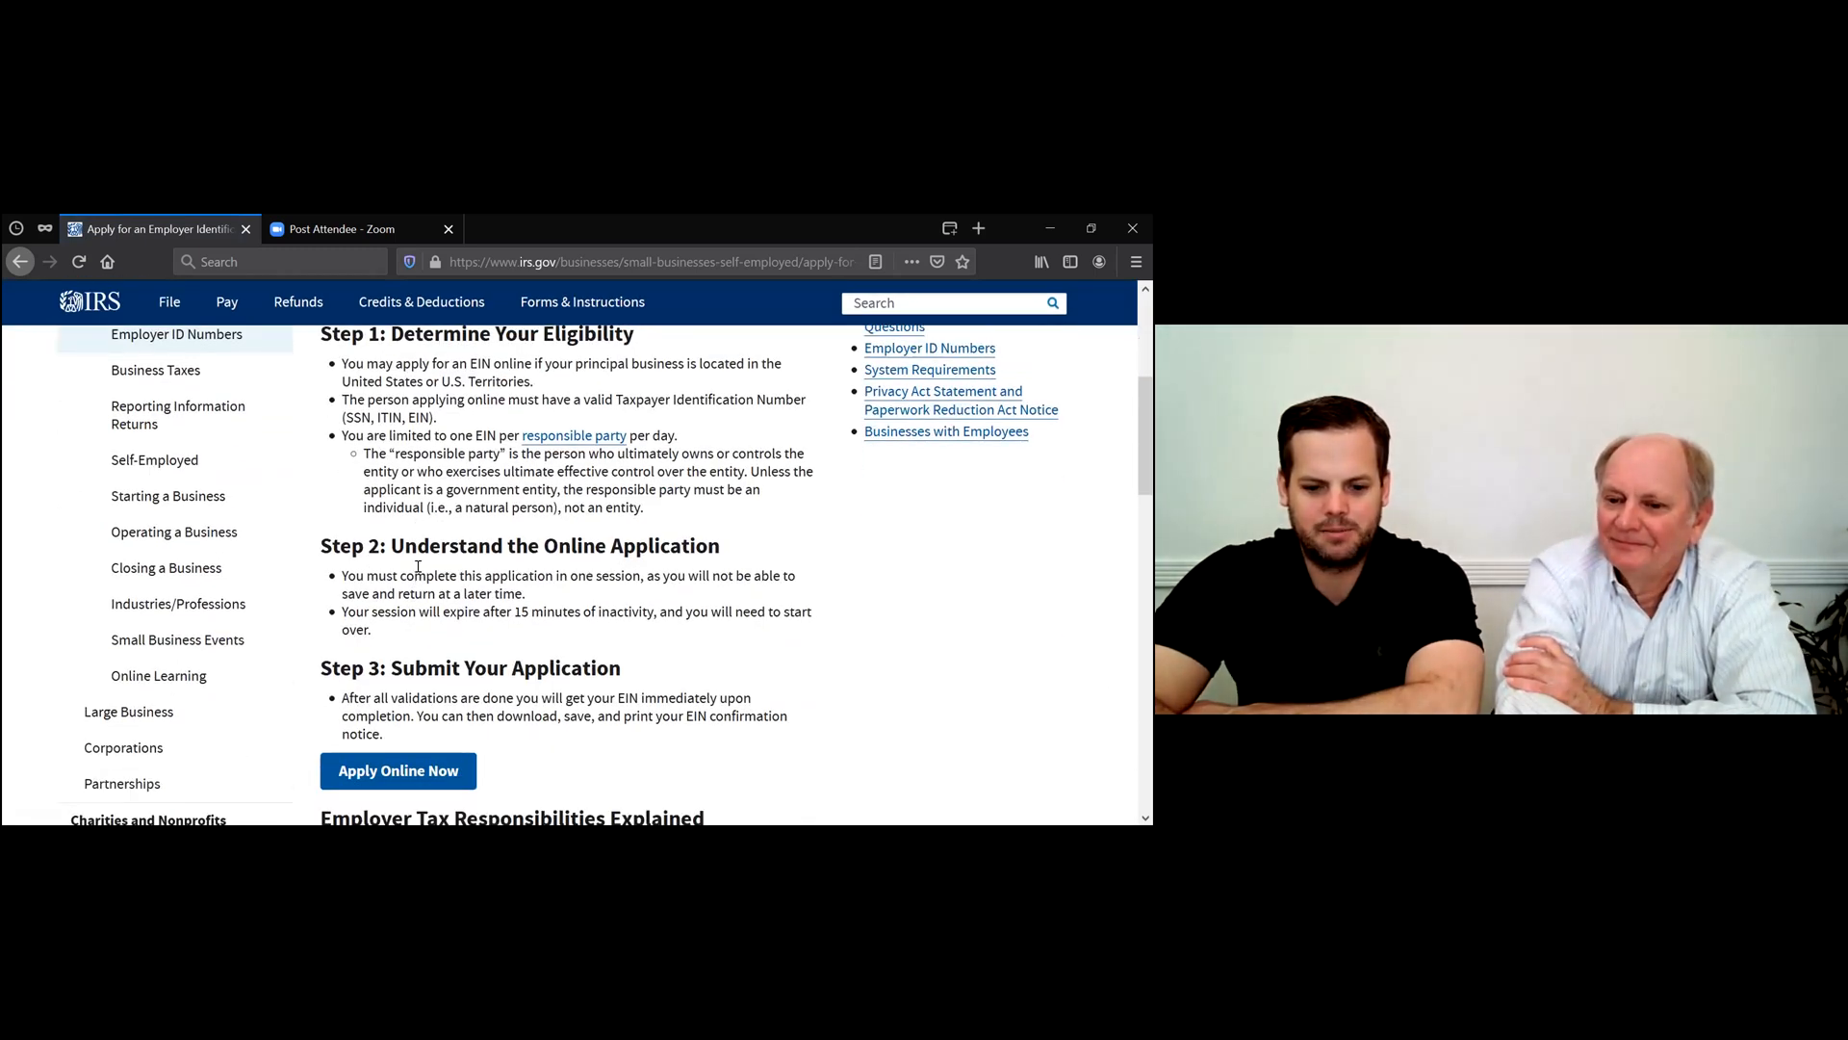
pyautogui.scroll(-1, 539, 698)
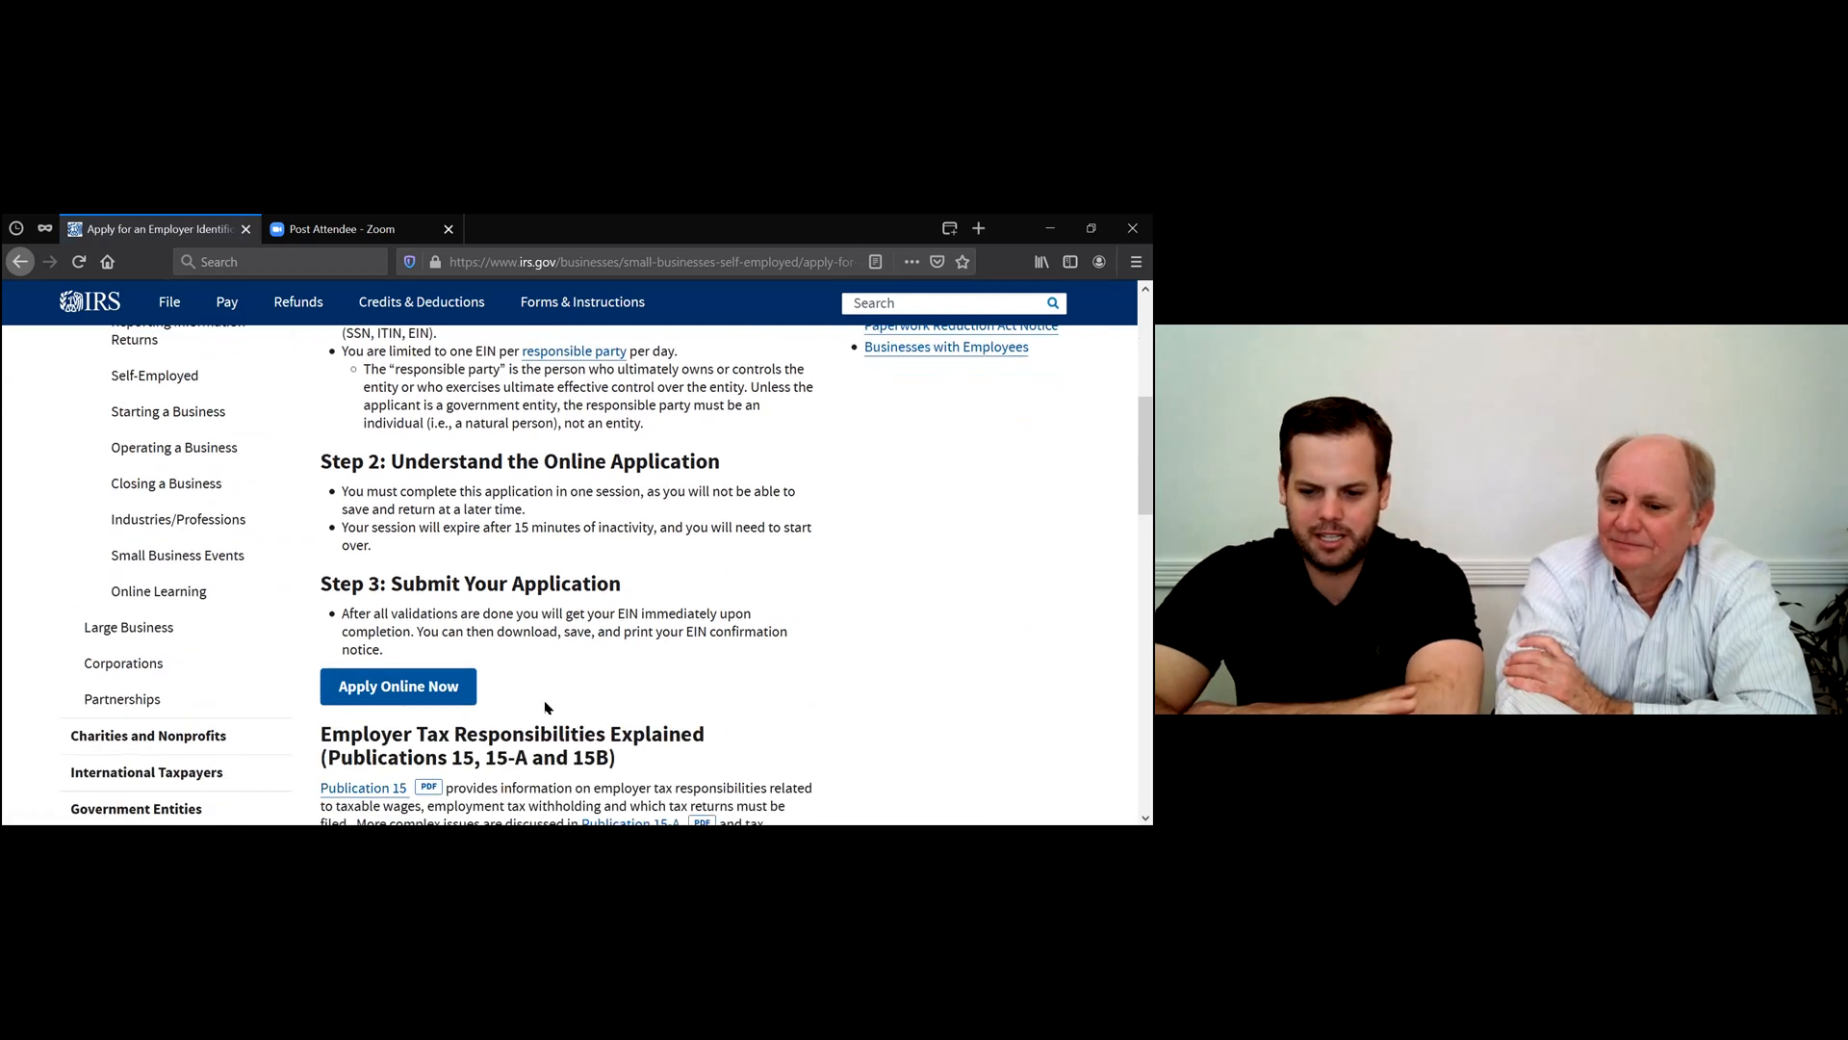
pyautogui.click(392, 693)
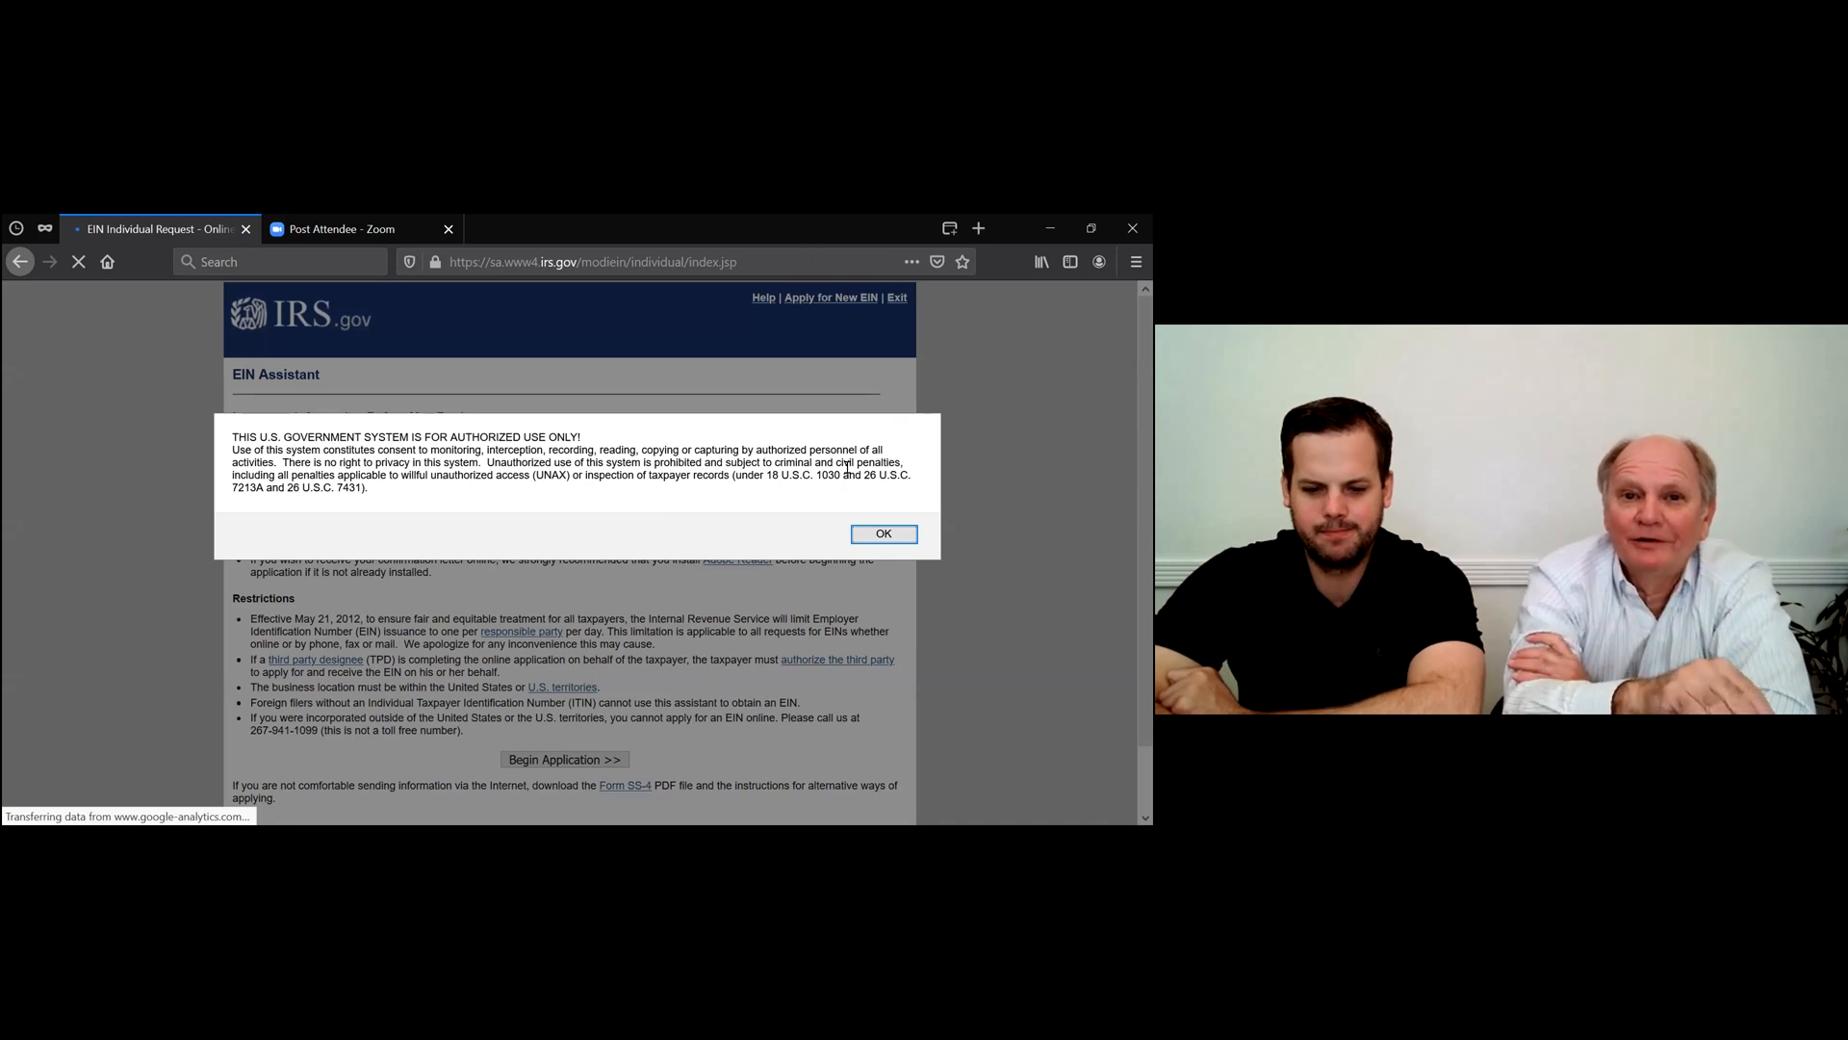
pyautogui.click(884, 533)
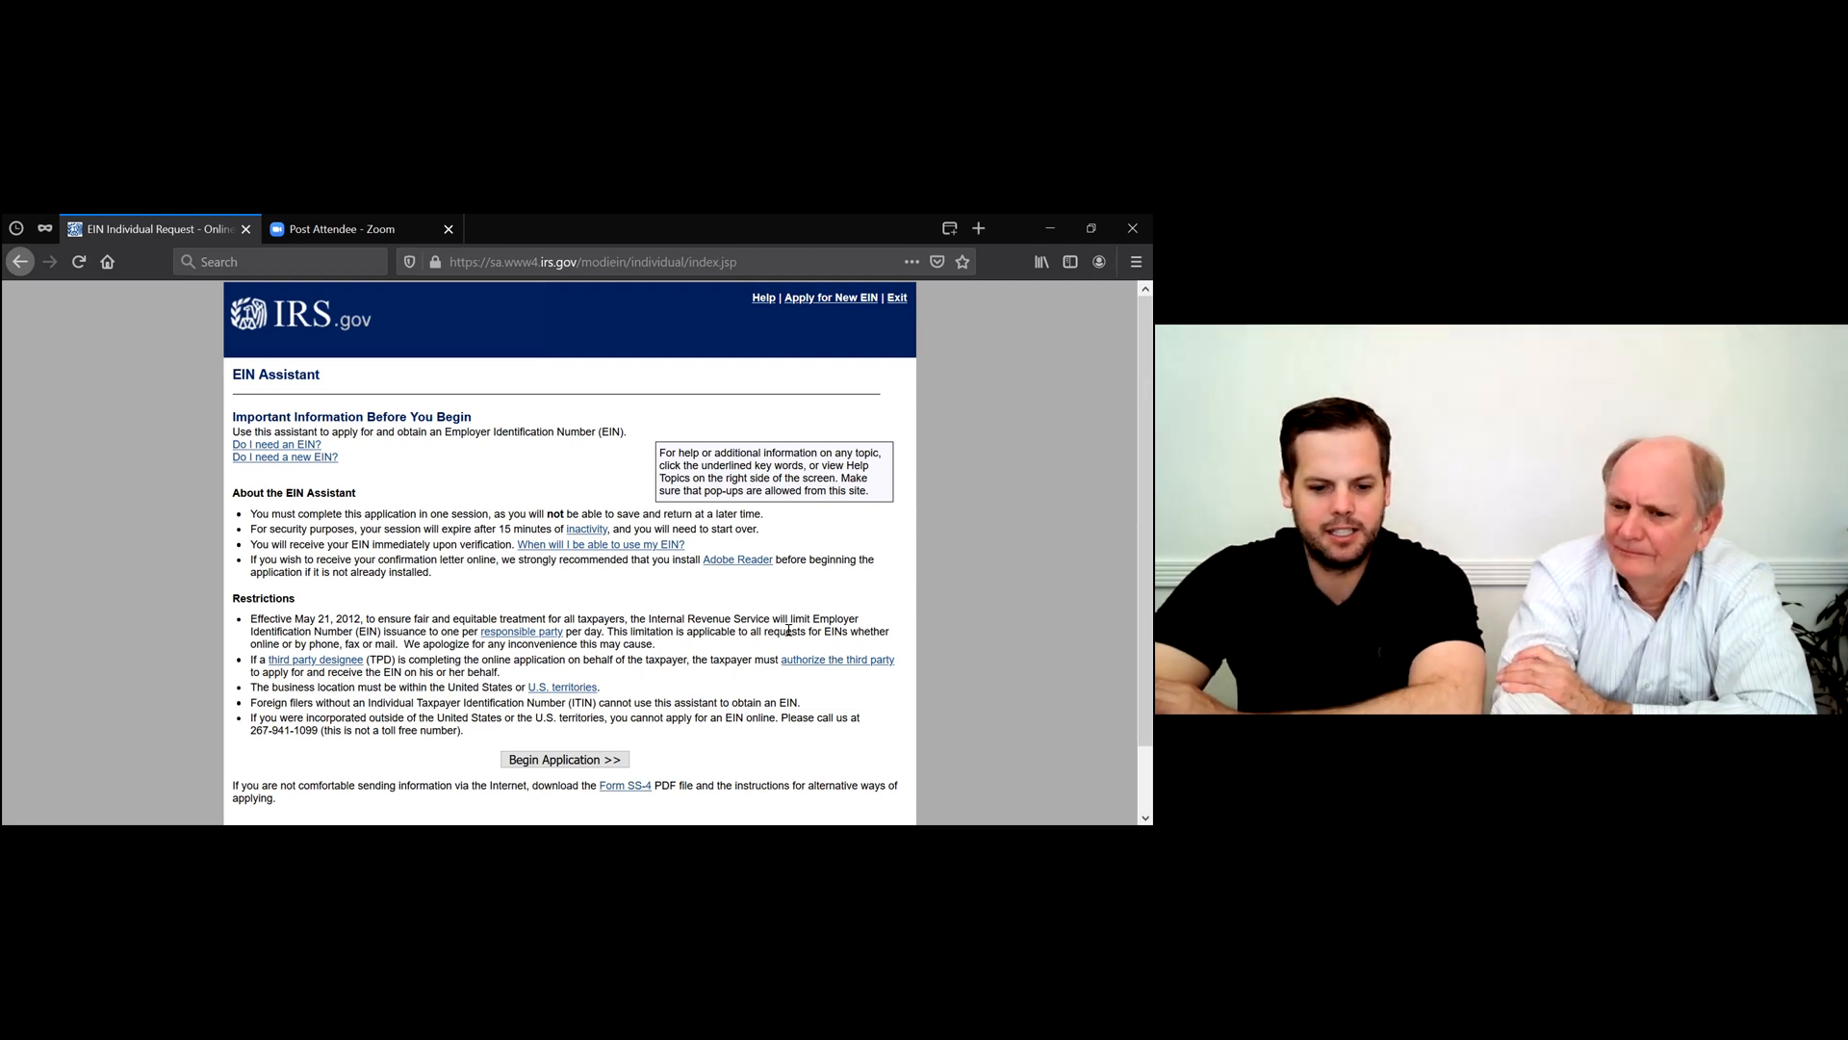
pyautogui.scroll(-2, 789, 630)
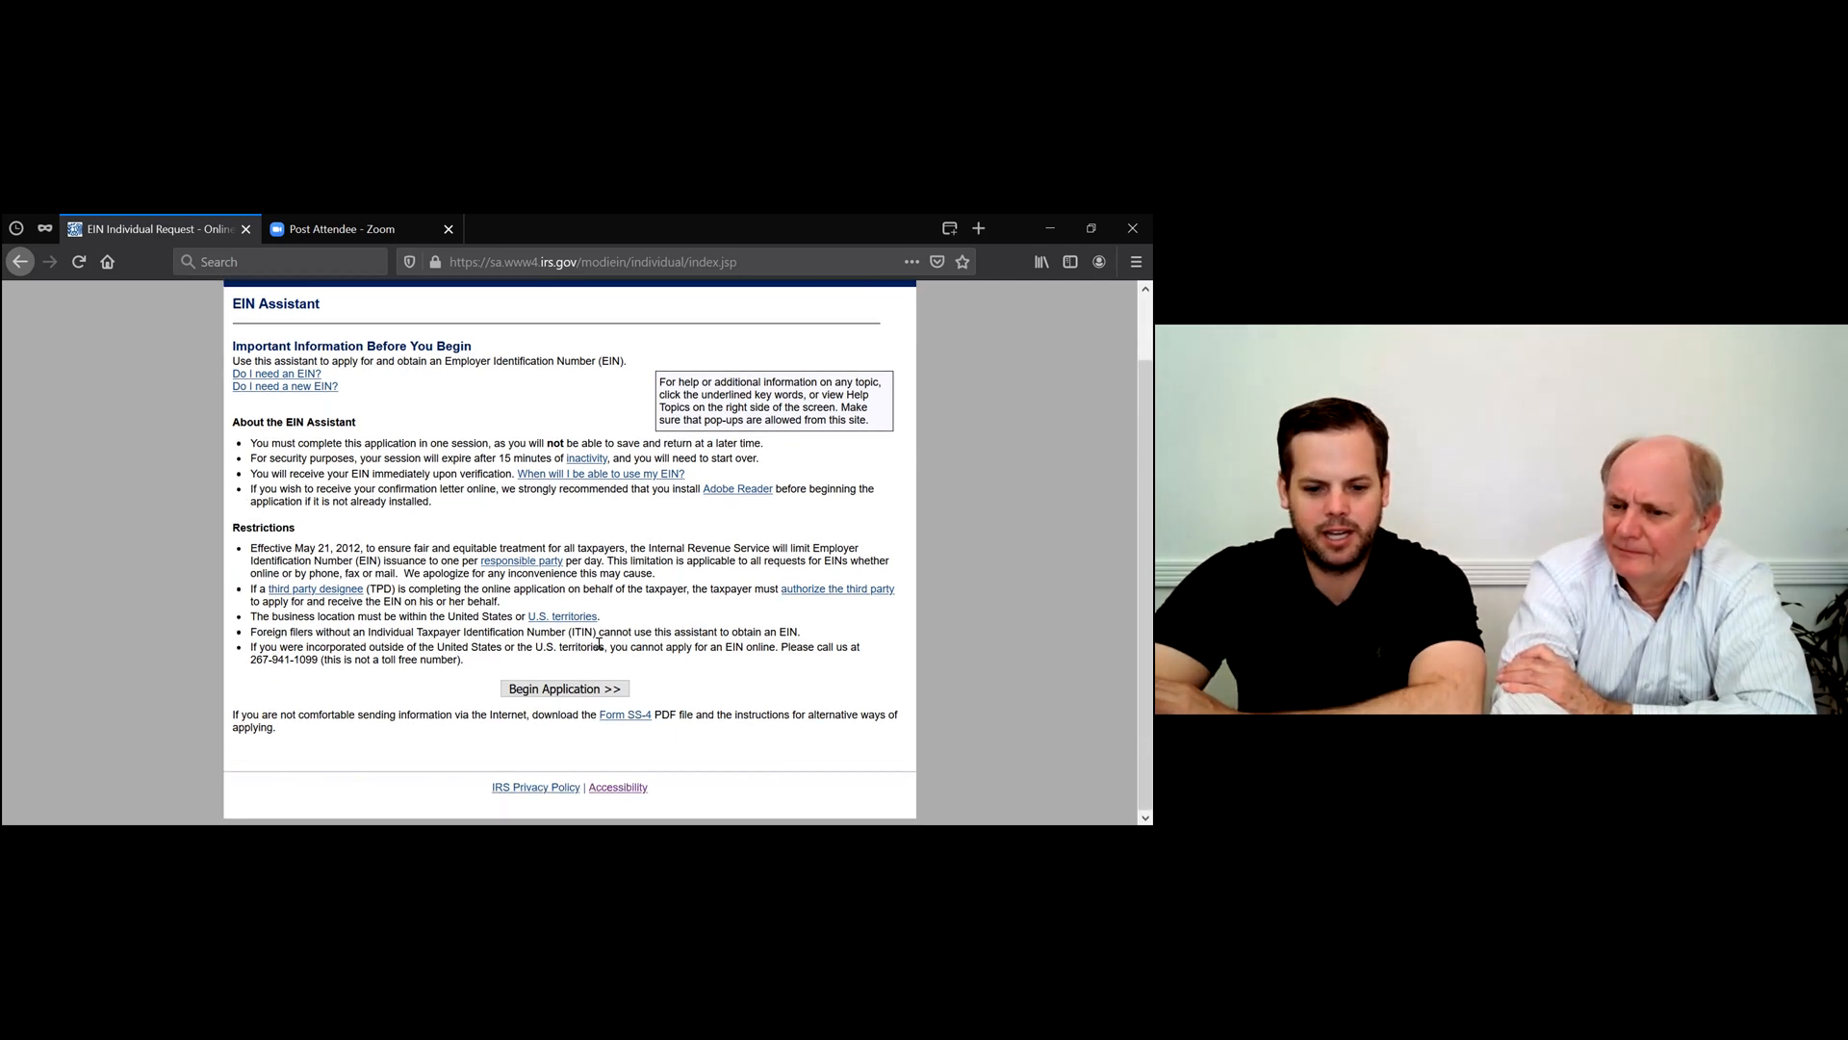
pyautogui.click(556, 689)
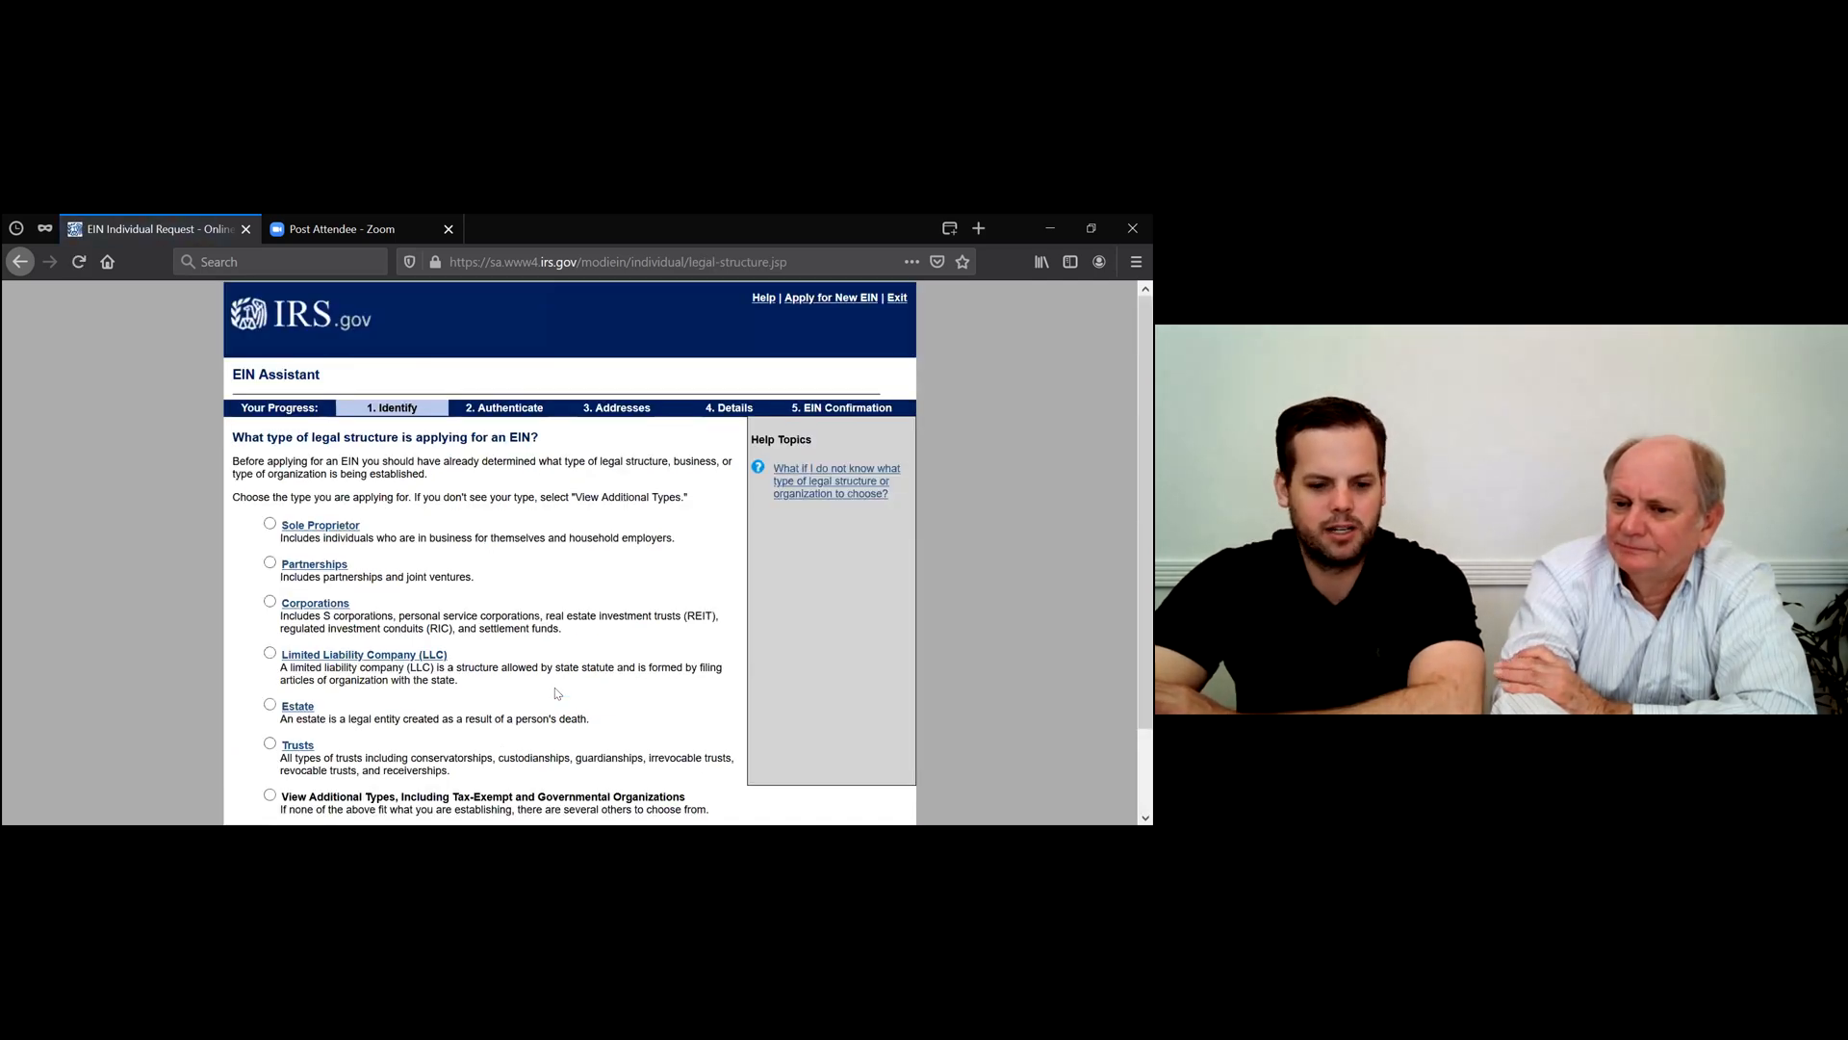
# Choose Limited Liability Company (LLC) as the legal structure applying for the EIN and confirm that choice.
pyautogui.scroll(-2, 555, 692)
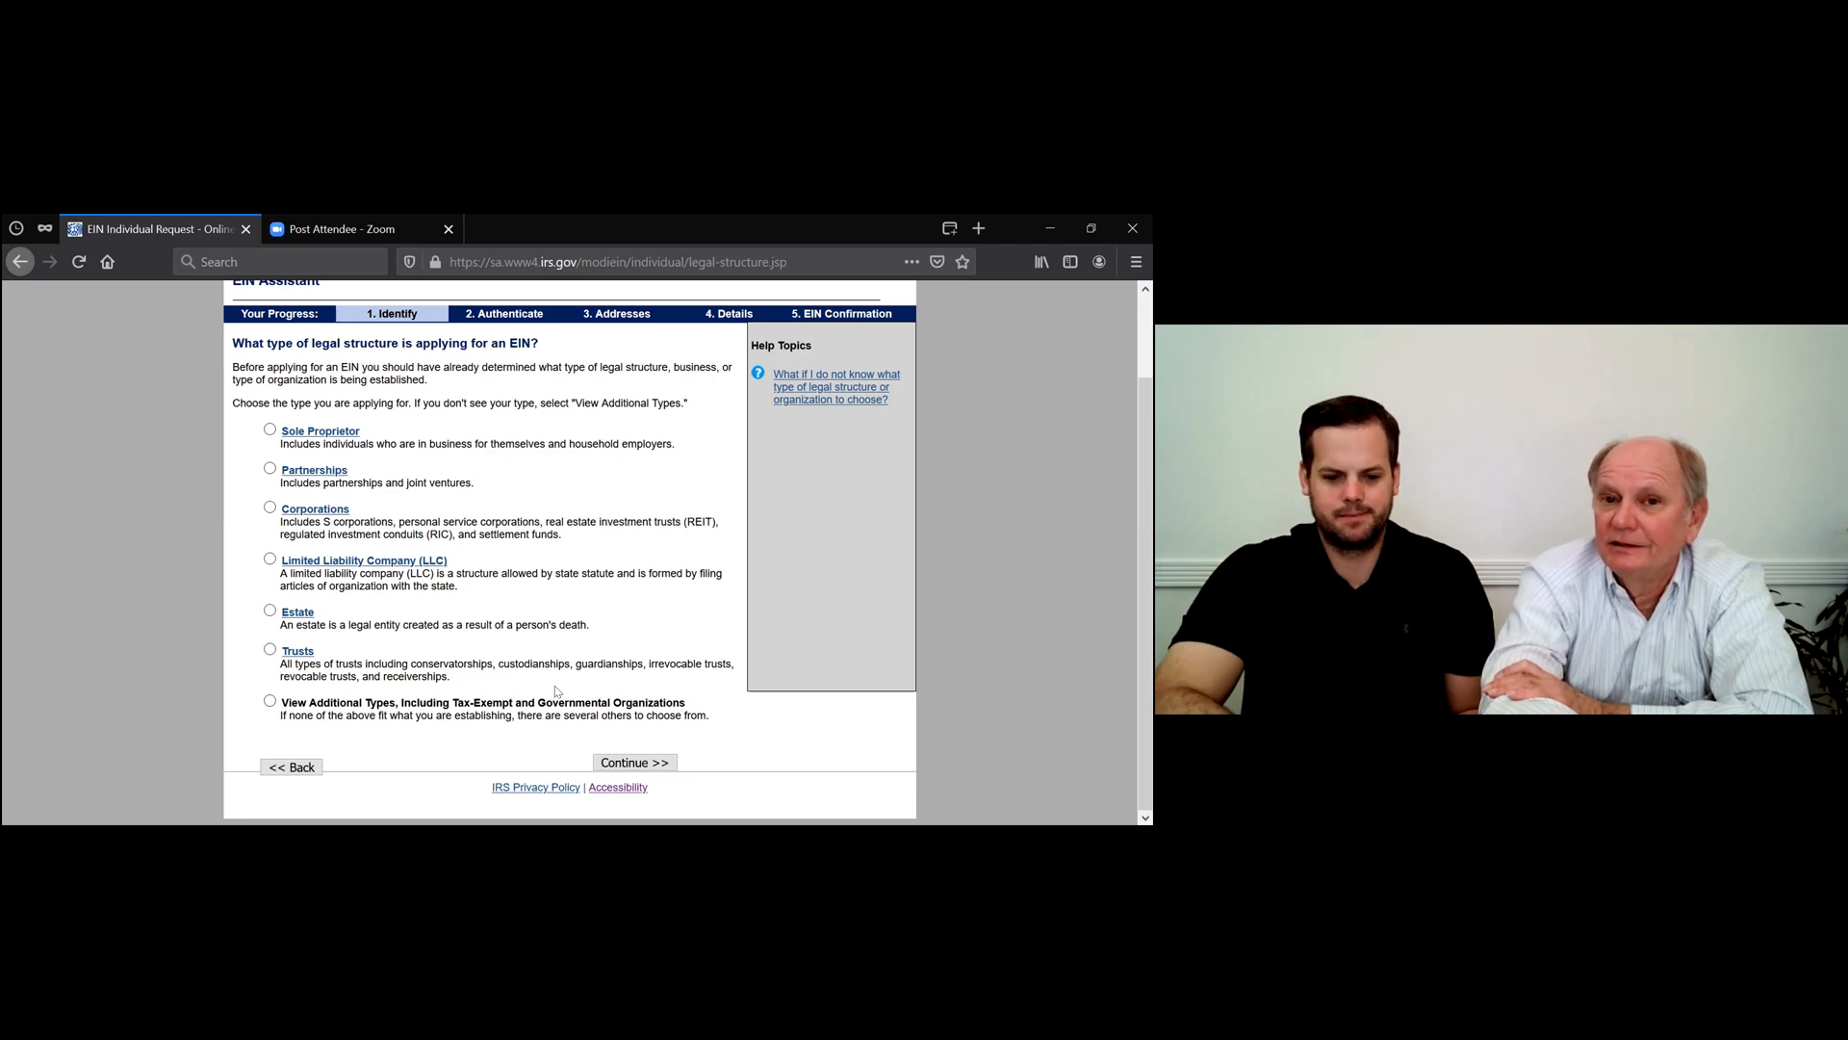
pyautogui.click(270, 561)
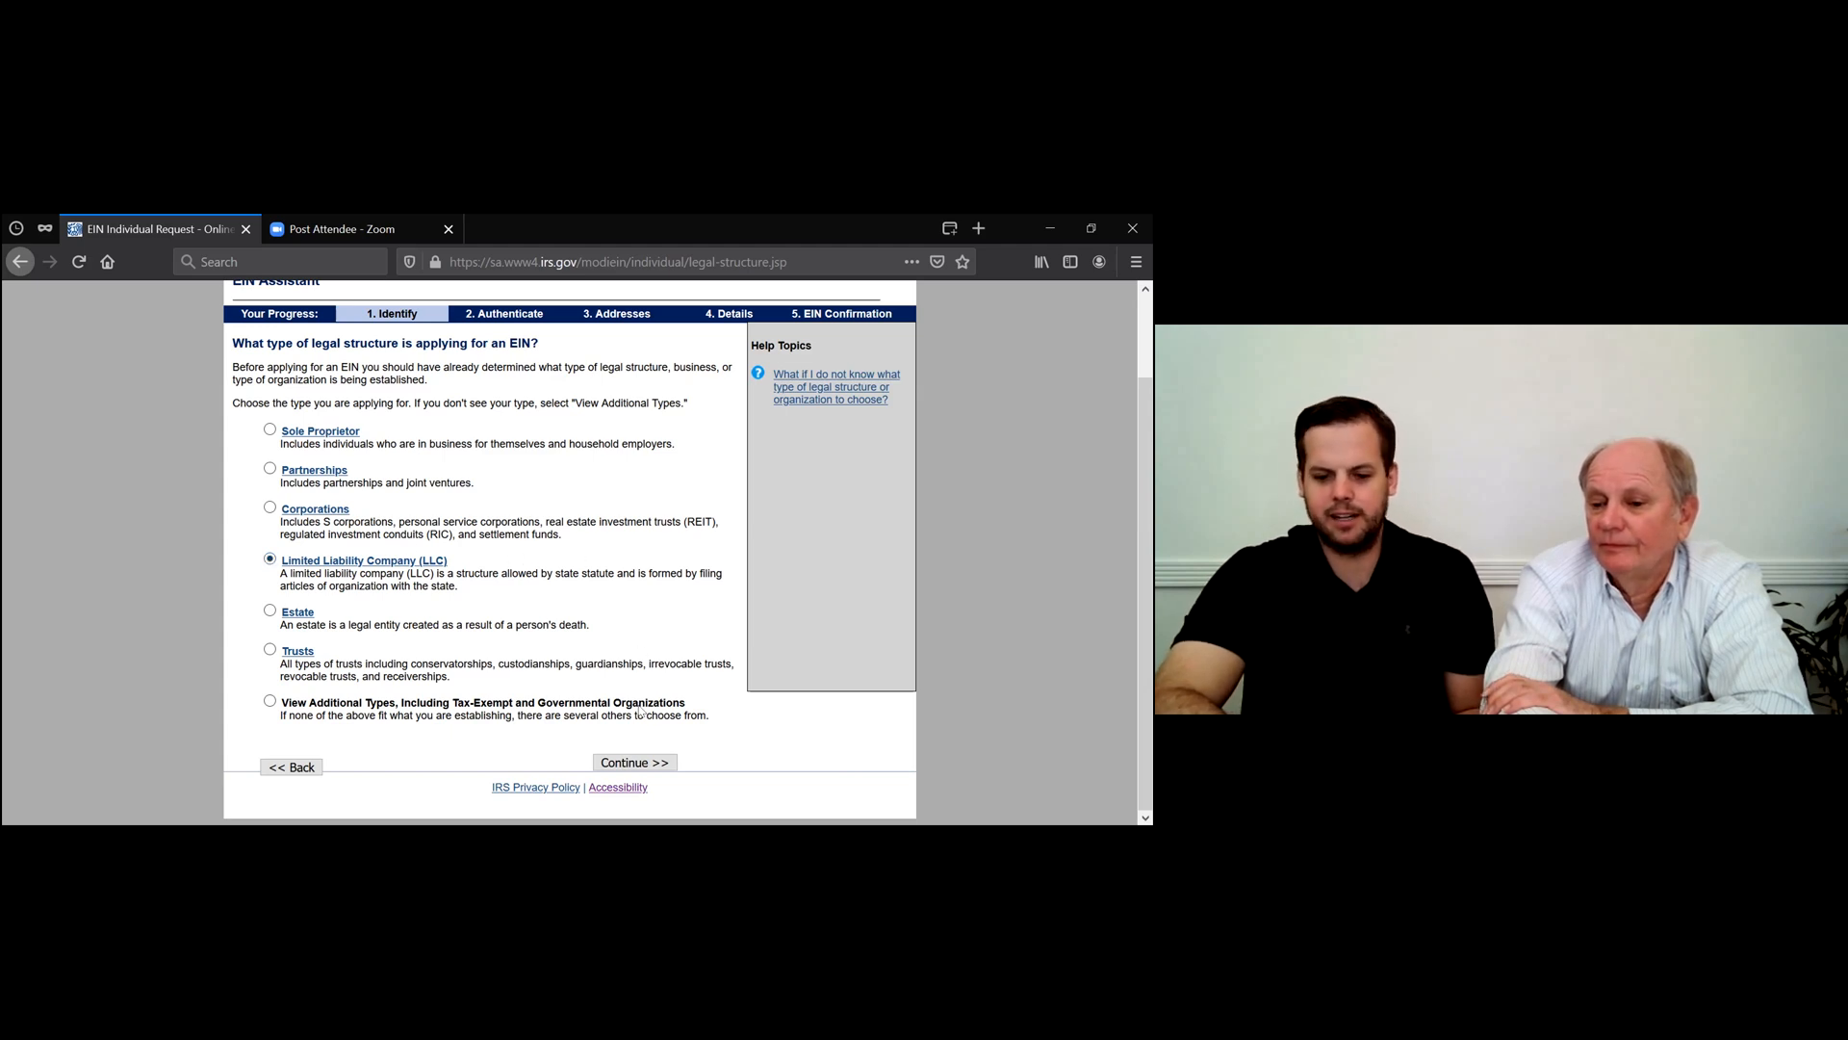
pyautogui.rightClick(662, 759)
pyautogui.click(624, 761)
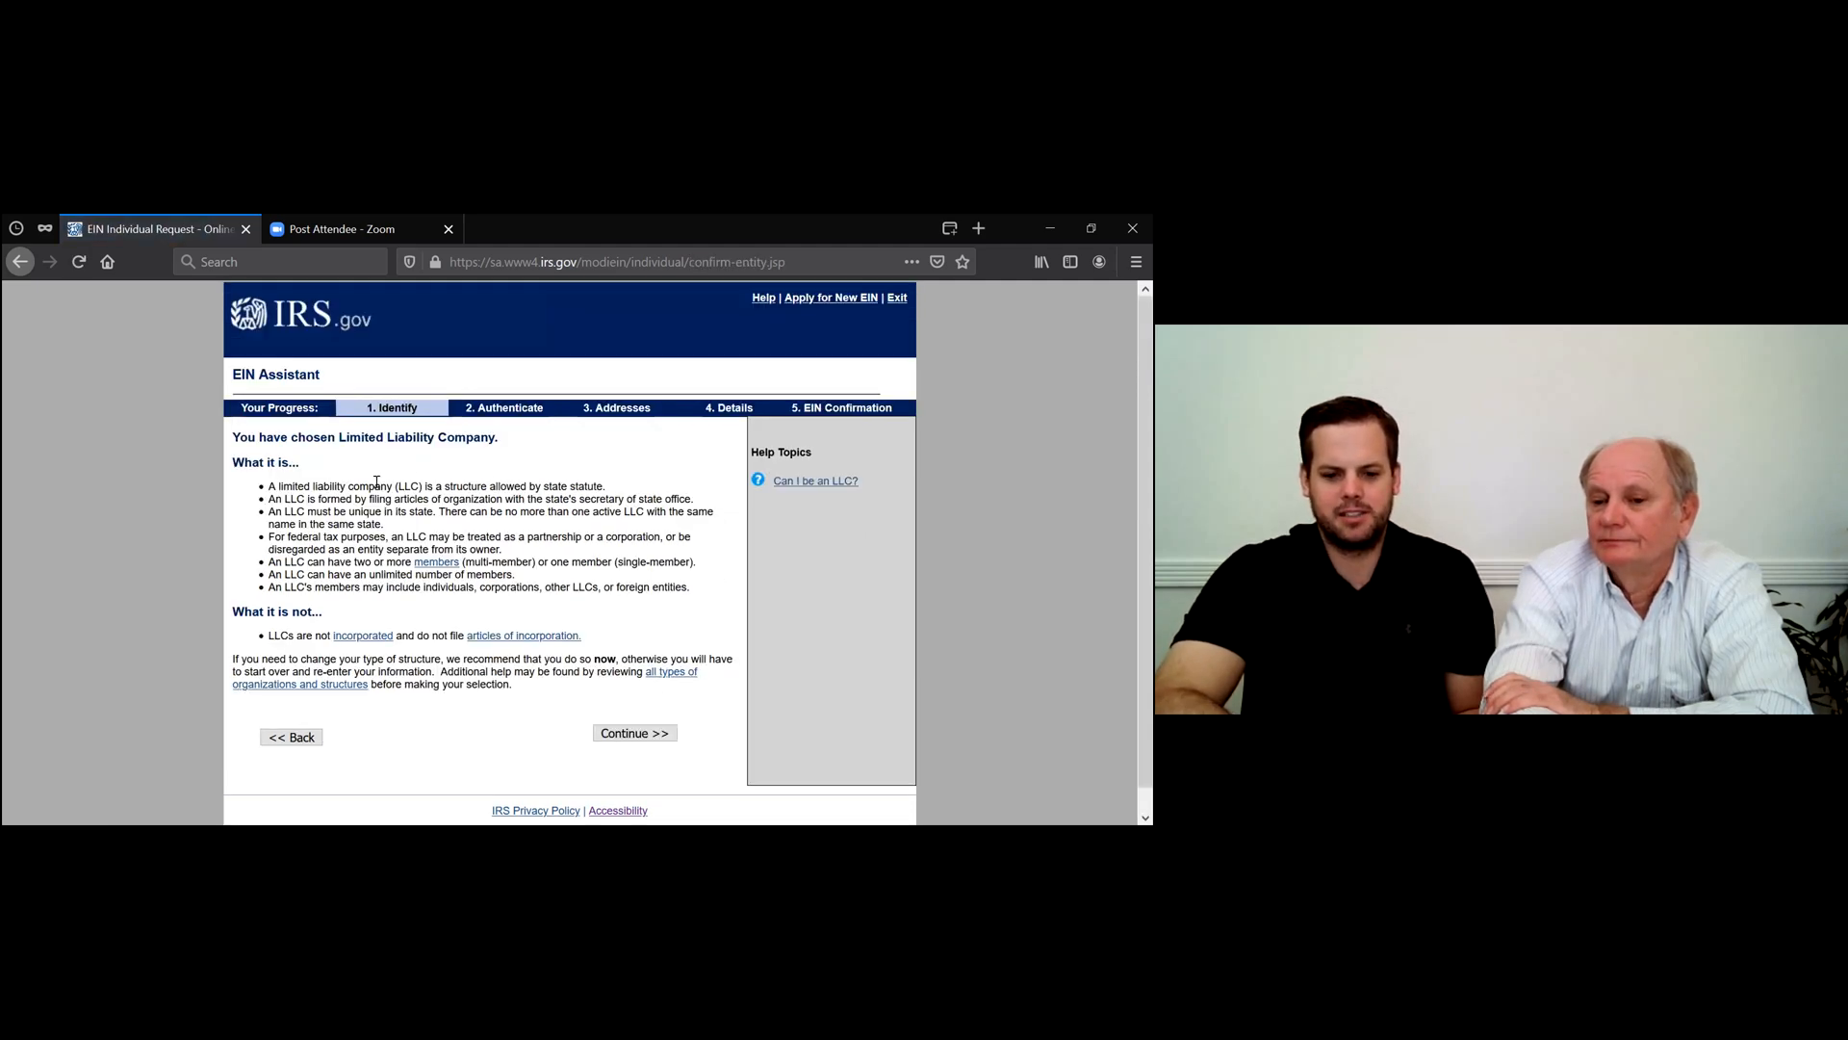
pyautogui.click(639, 734)
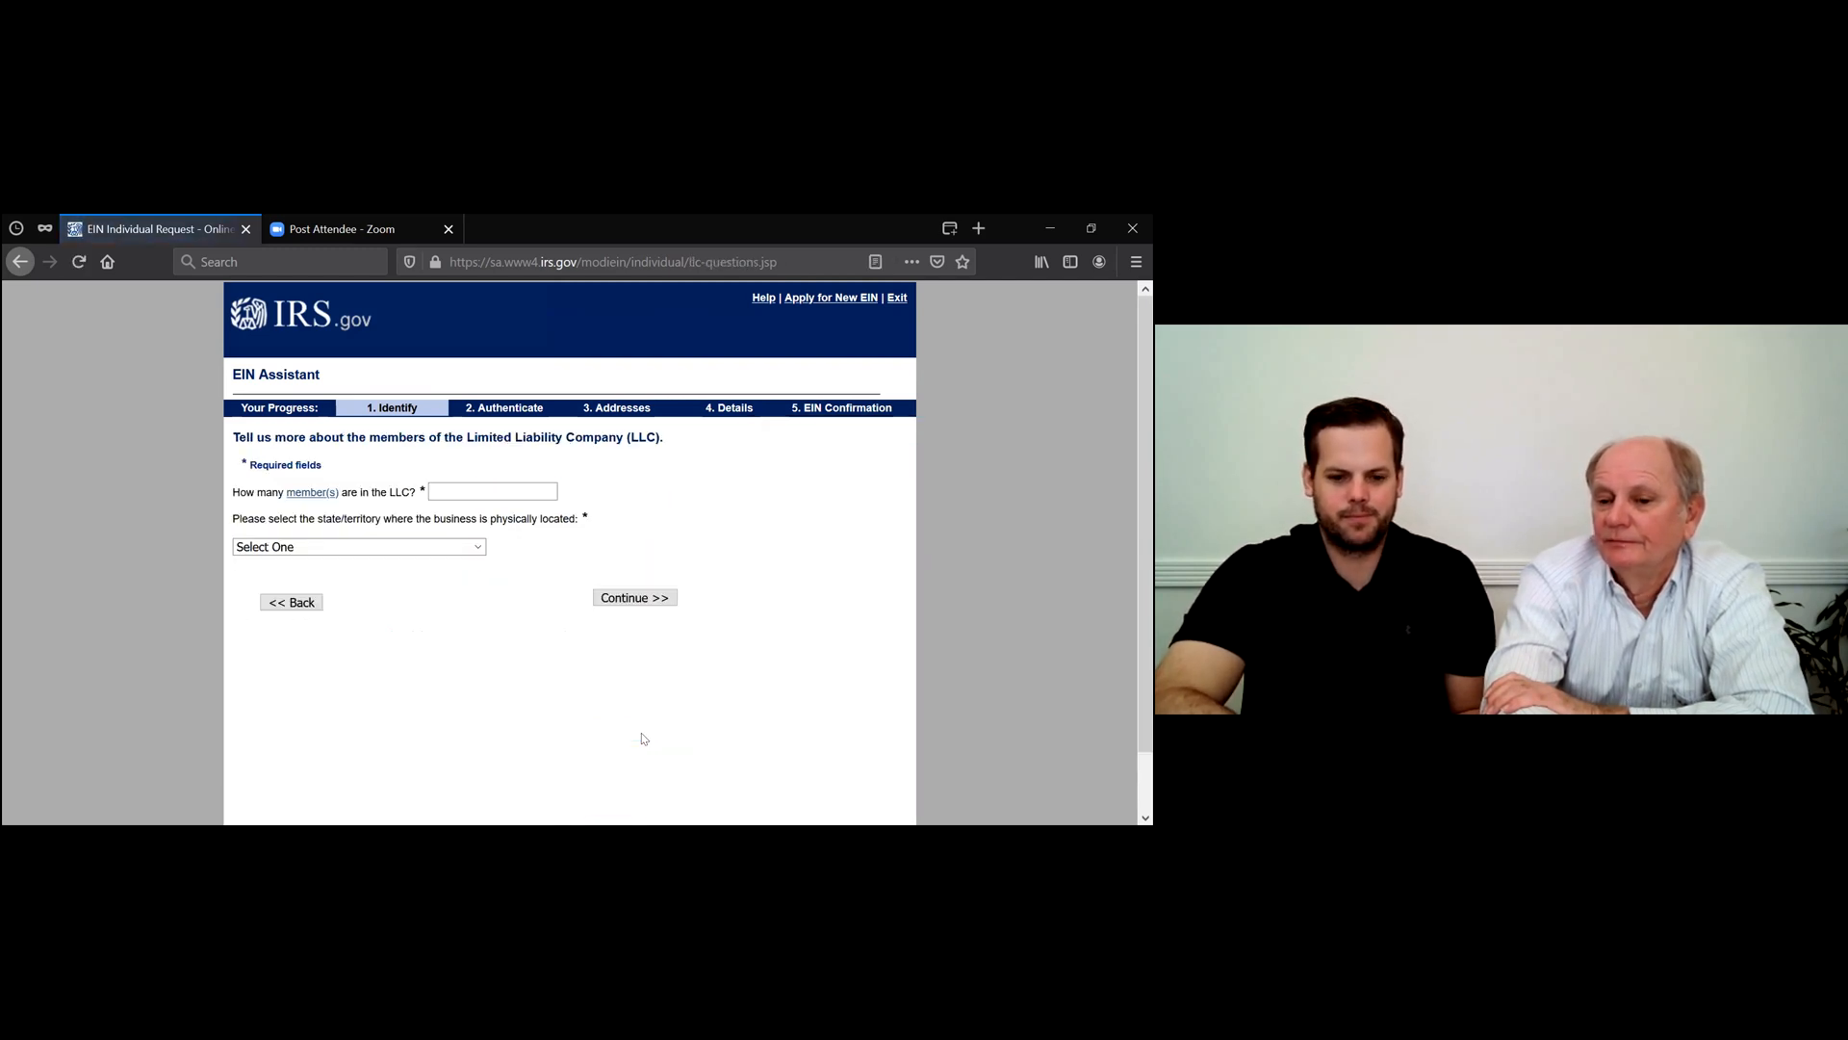
# Go back to the Limited Liability Company description and return to the questions about the LLC's members.
pyautogui.click(446, 495)
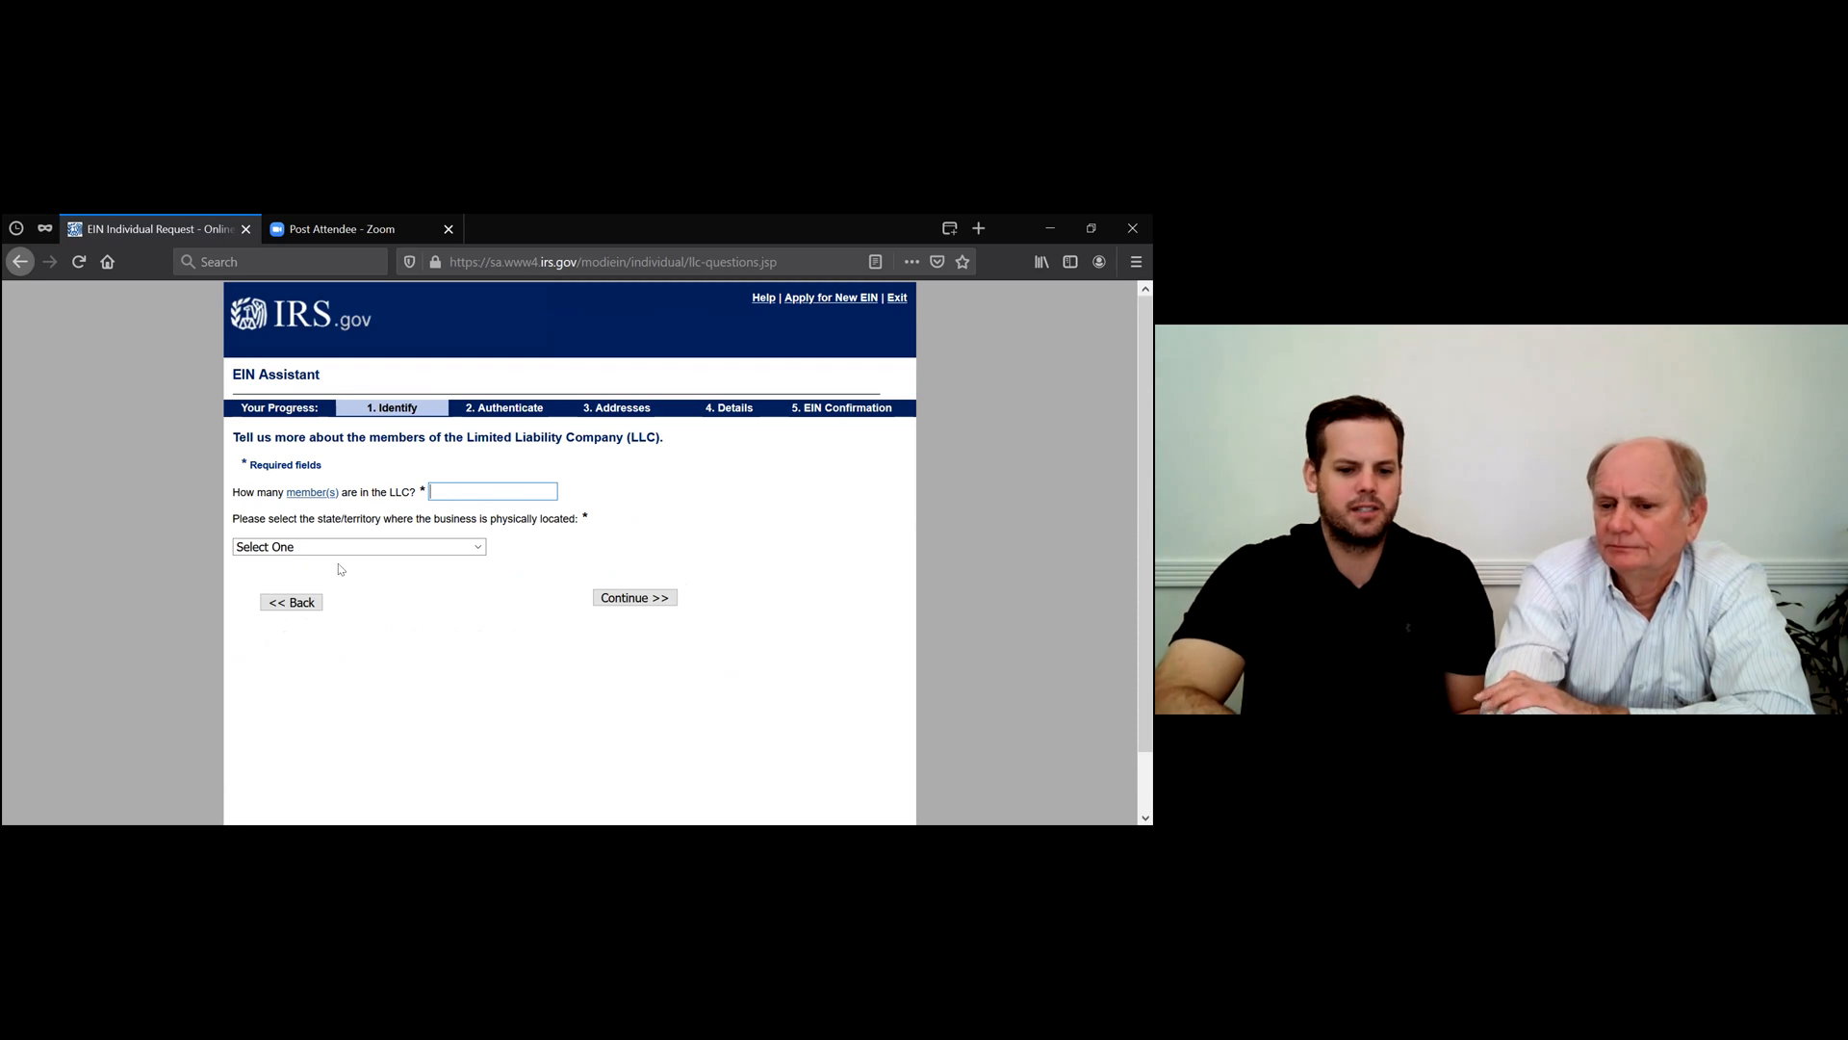
pyautogui.click(302, 606)
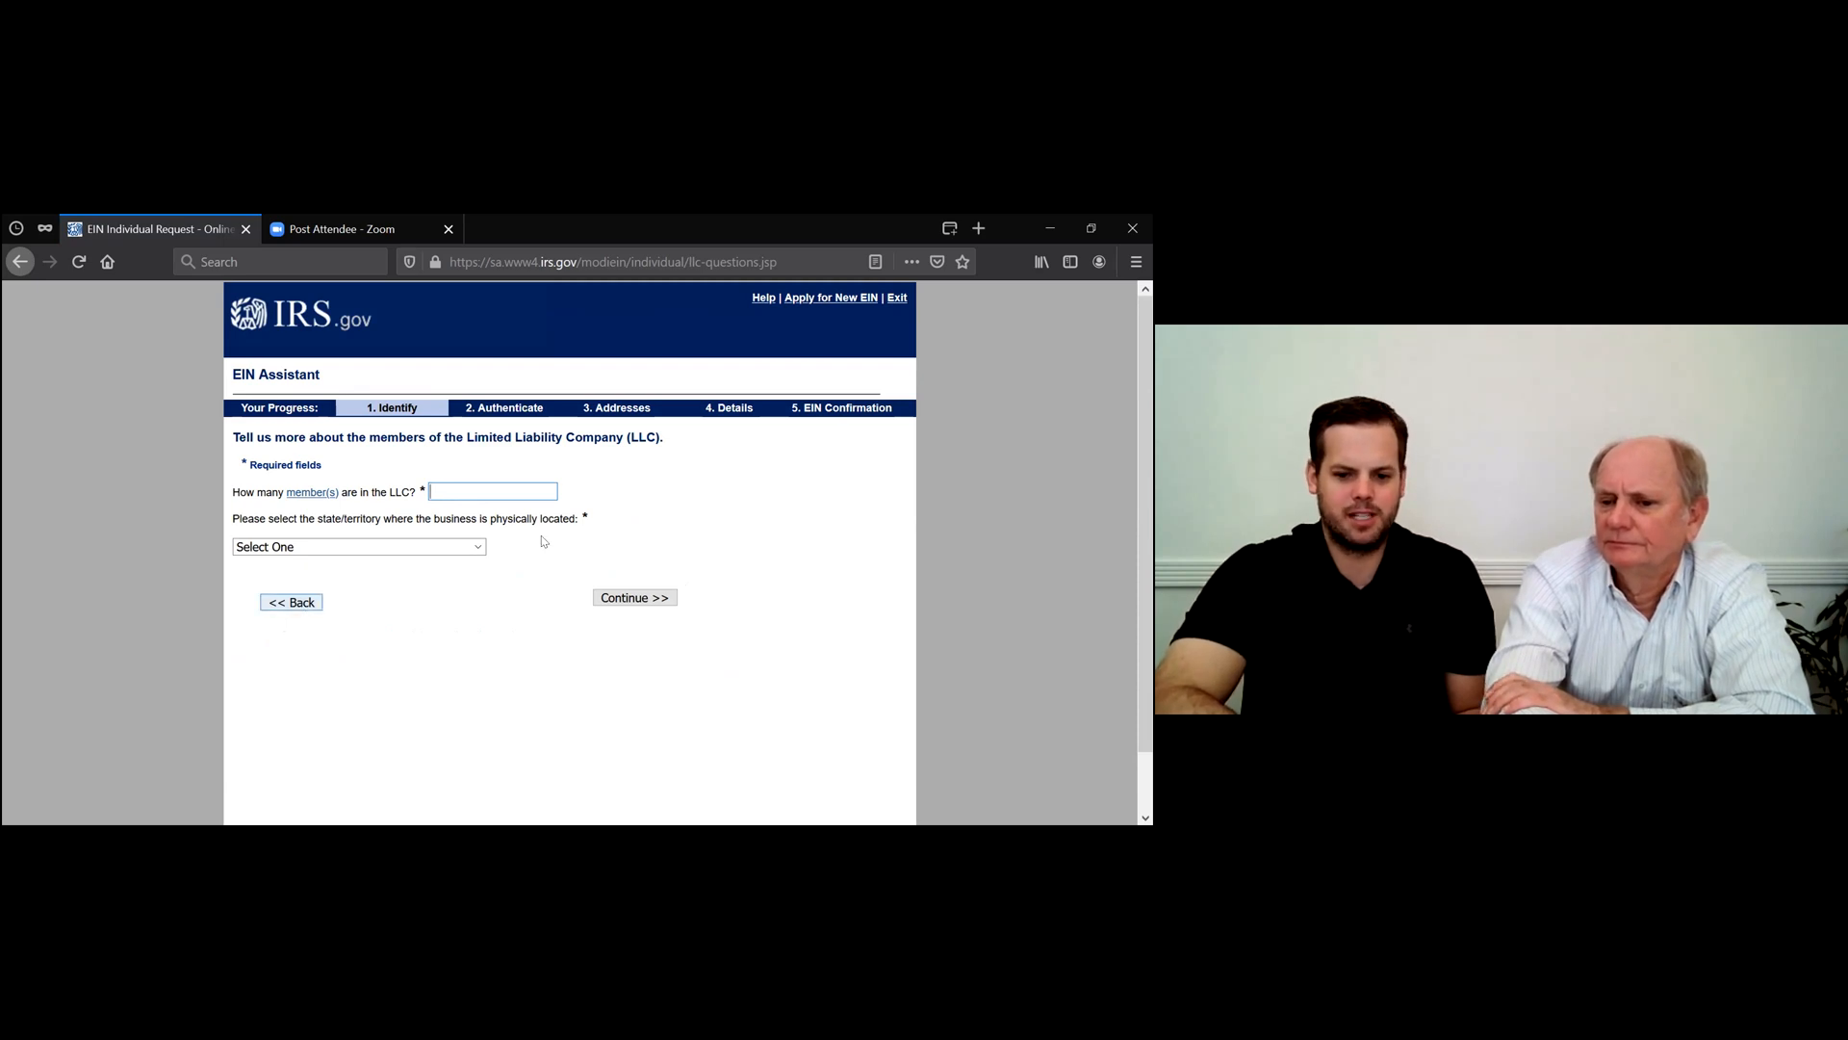
pyautogui.click(576, 520)
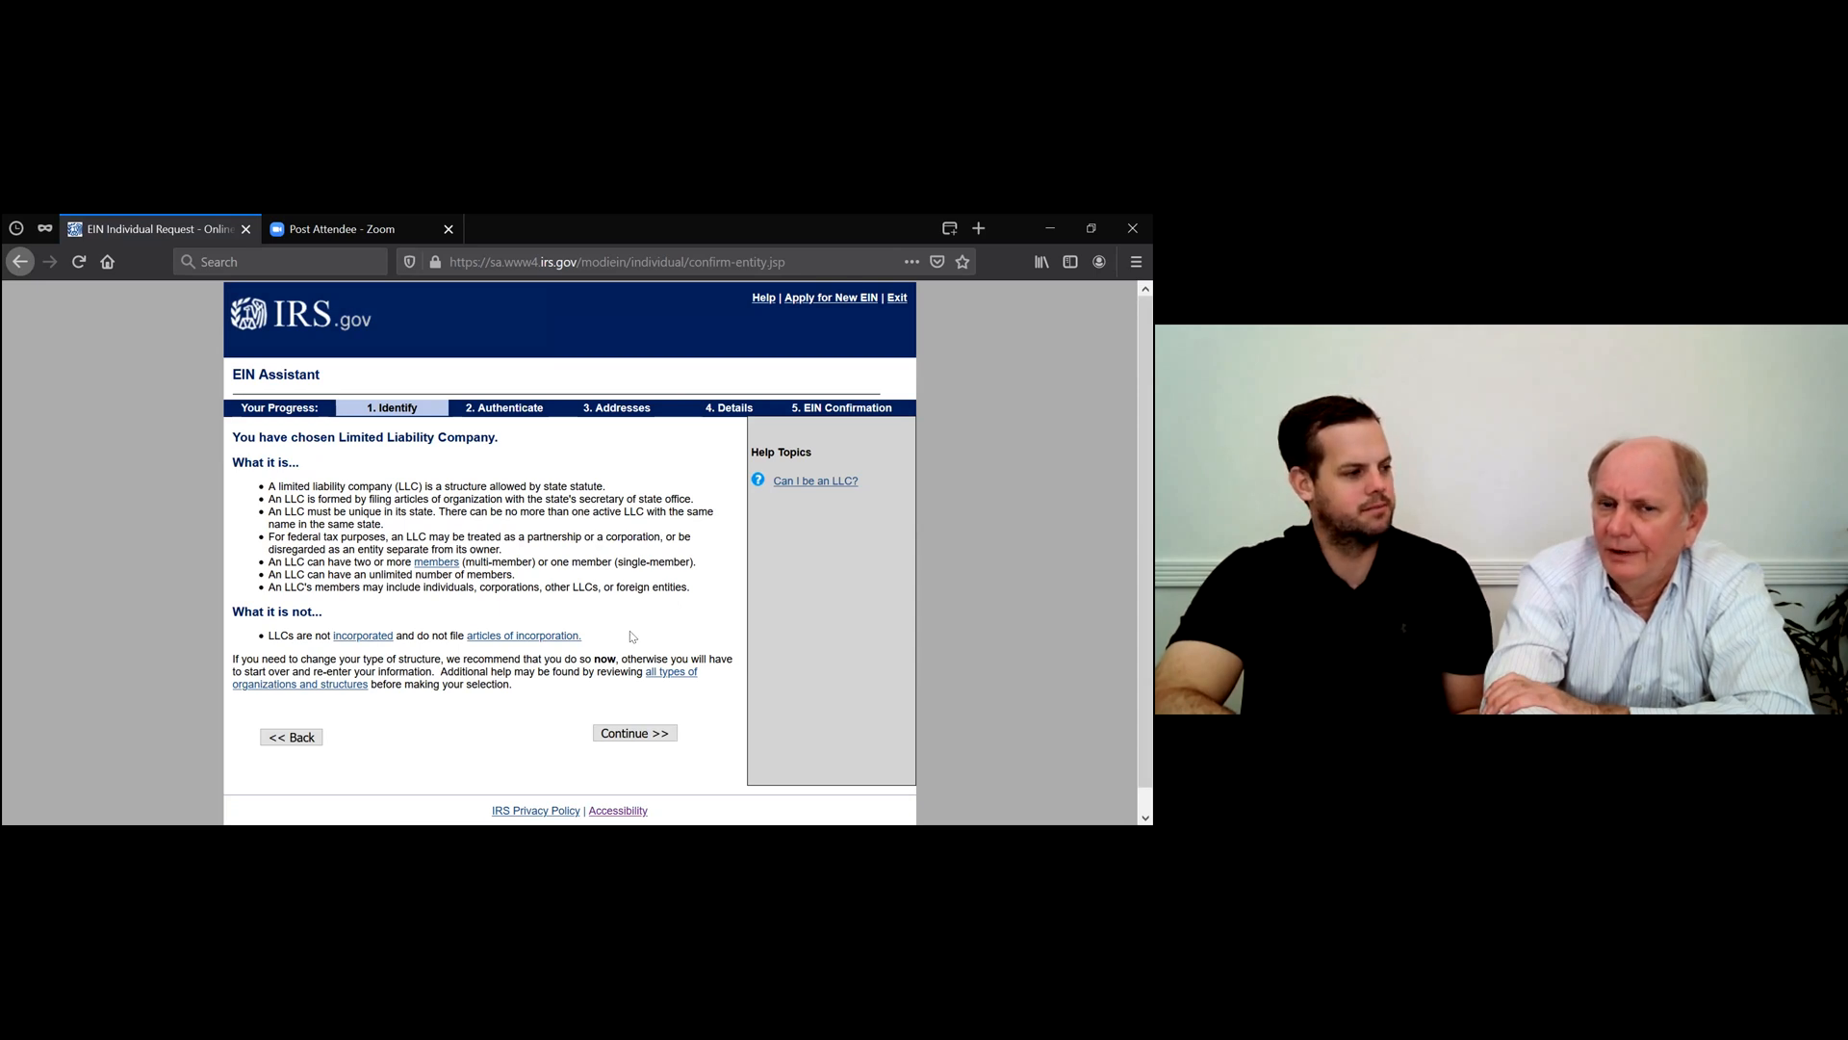
pyautogui.click(610, 733)
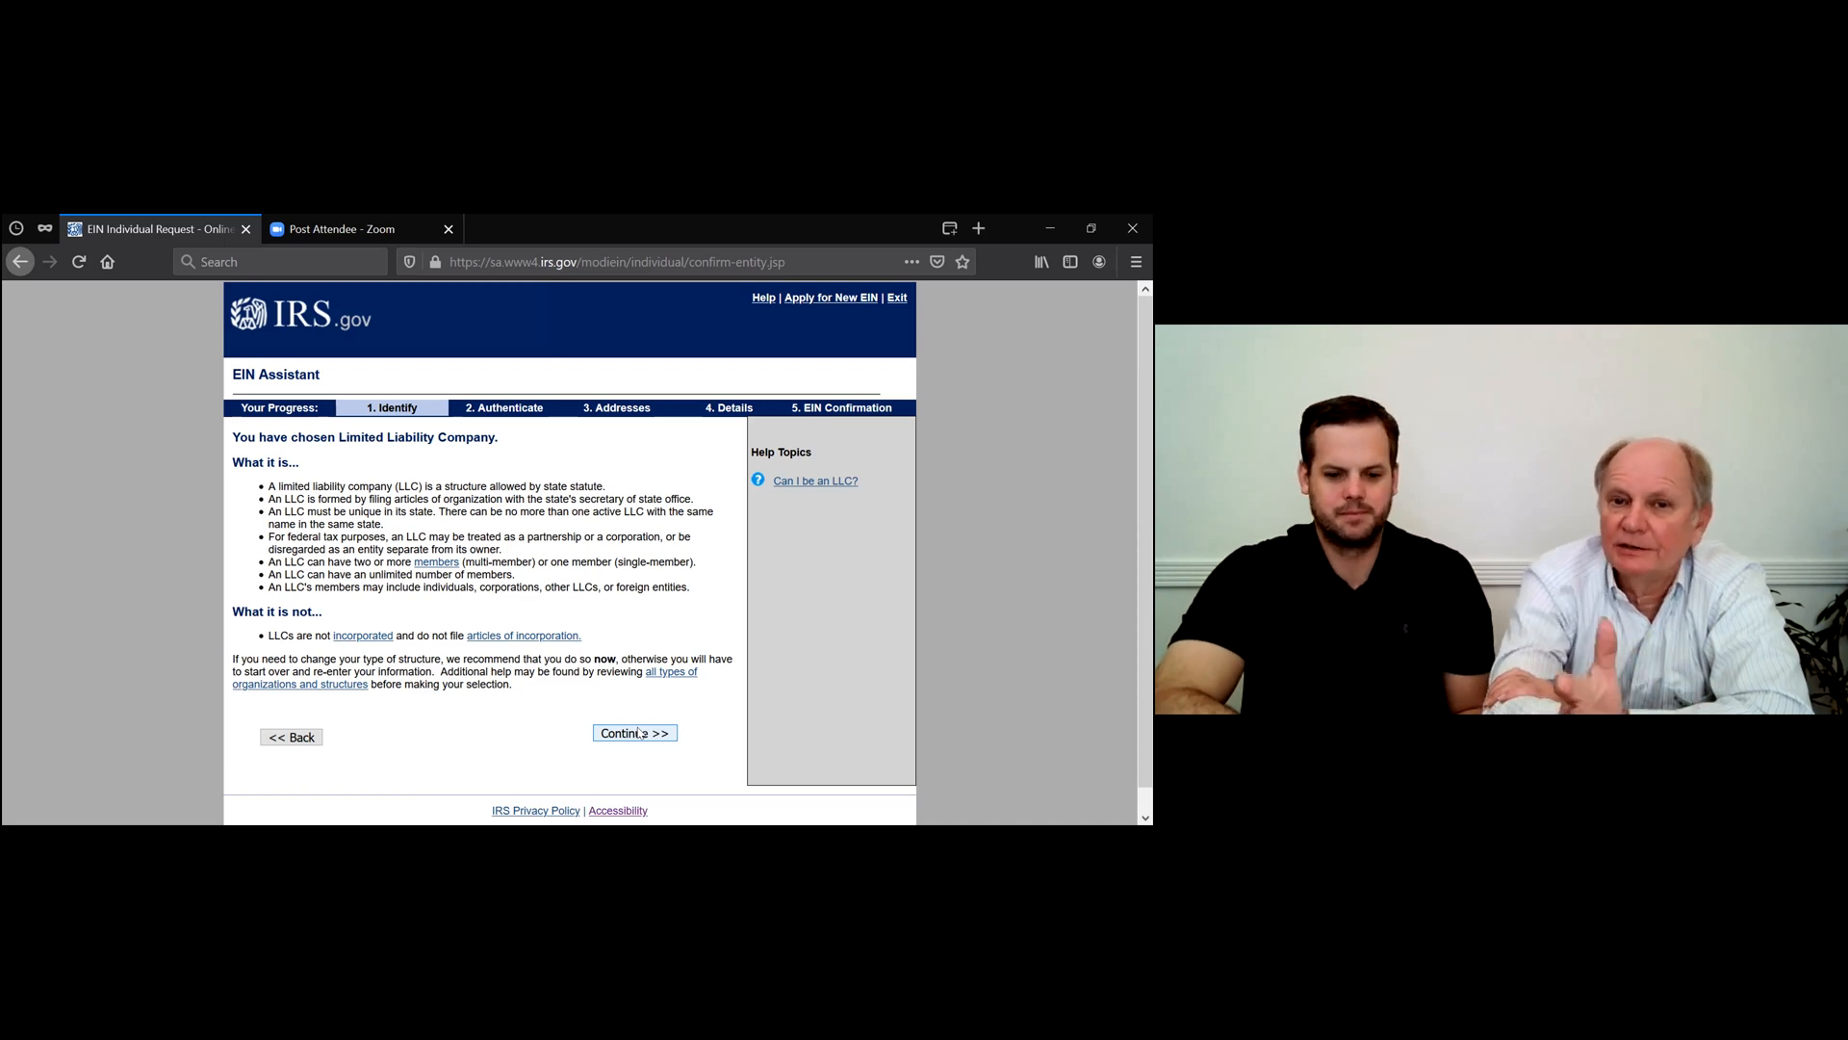
pyautogui.click(640, 734)
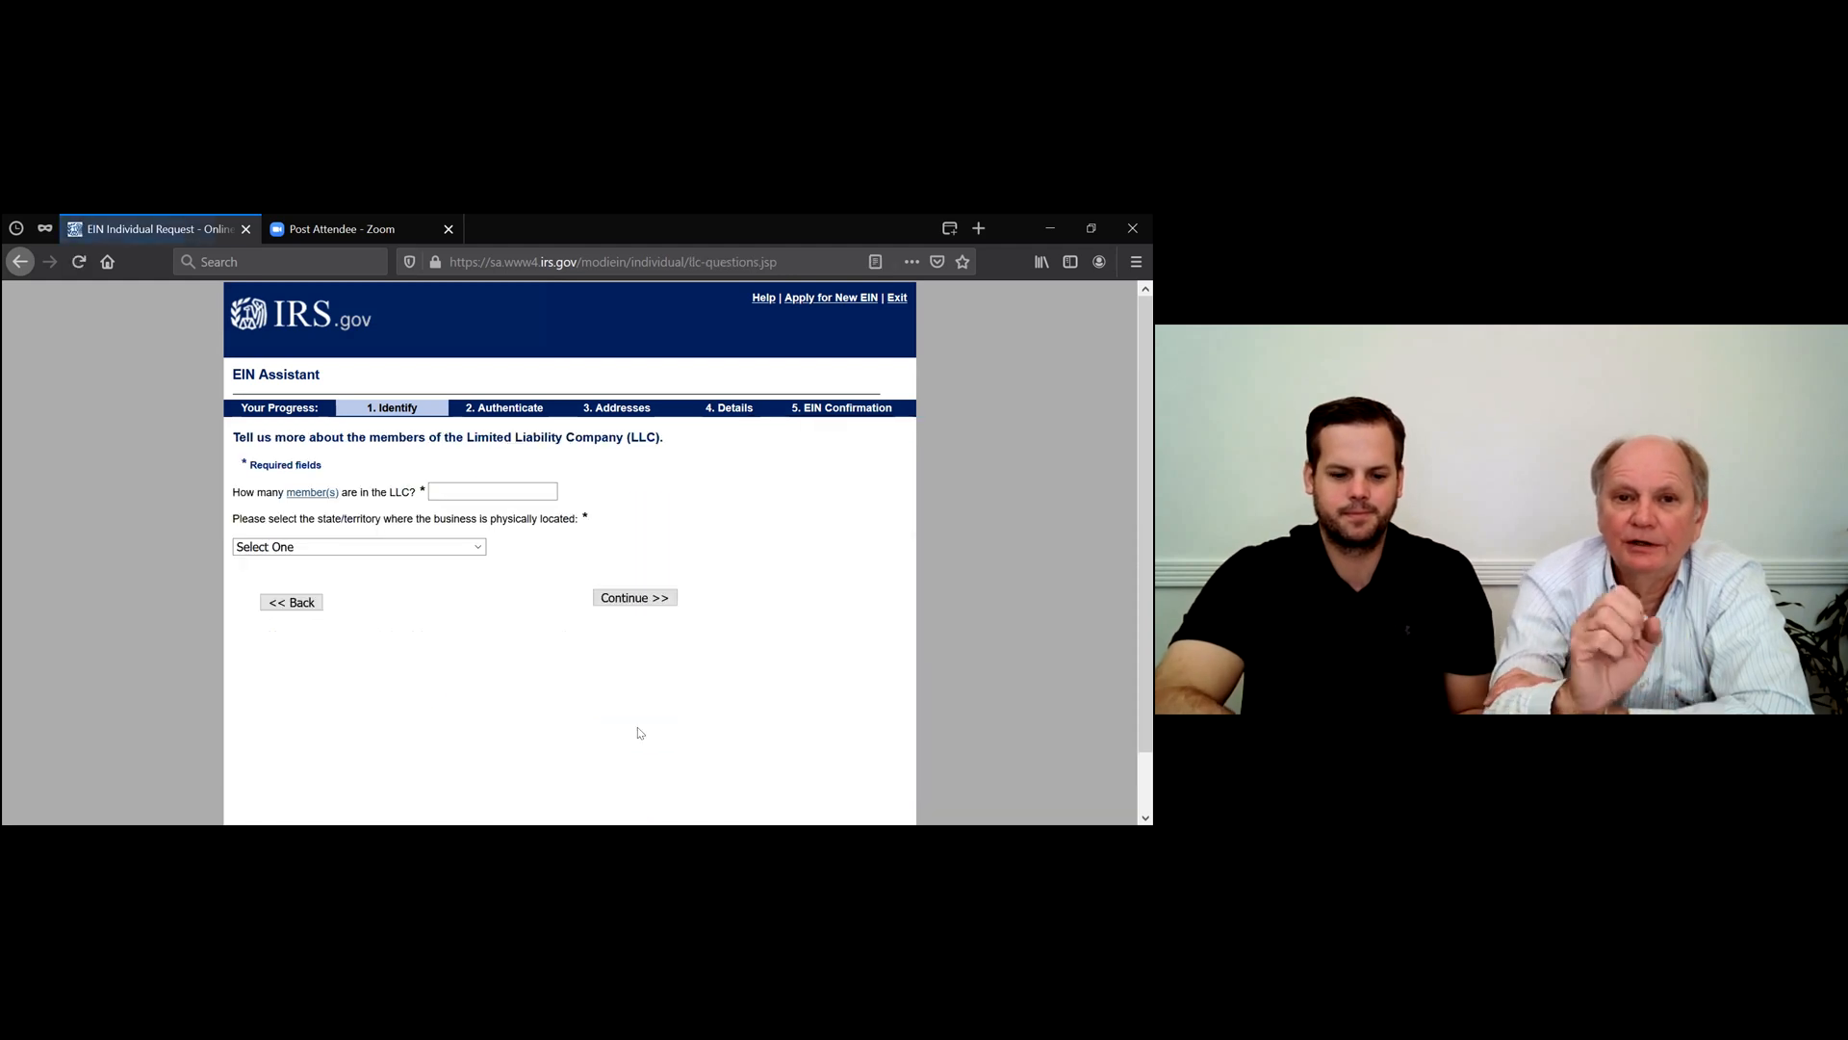
# Submit the LLC details with 2 members and UTAH (UT) as the state where the business is physically located.
pyautogui.click(465, 486)
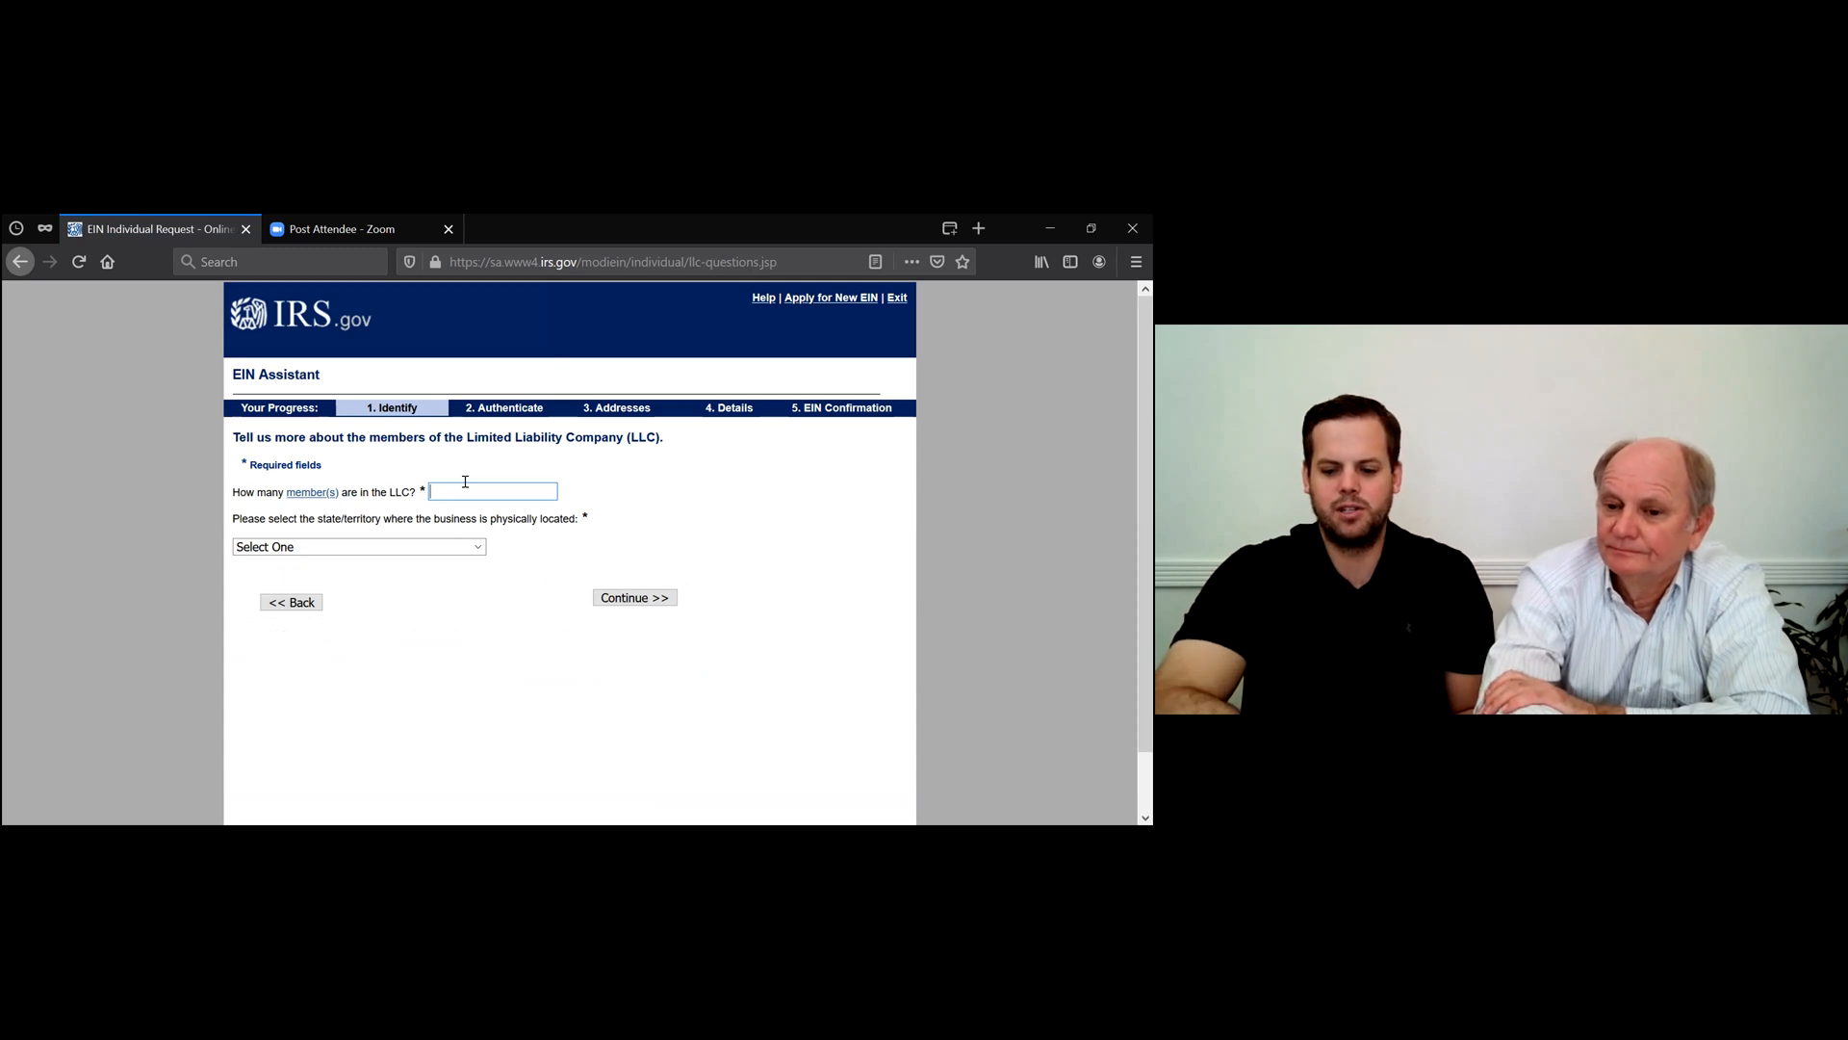
pyautogui.write('2')
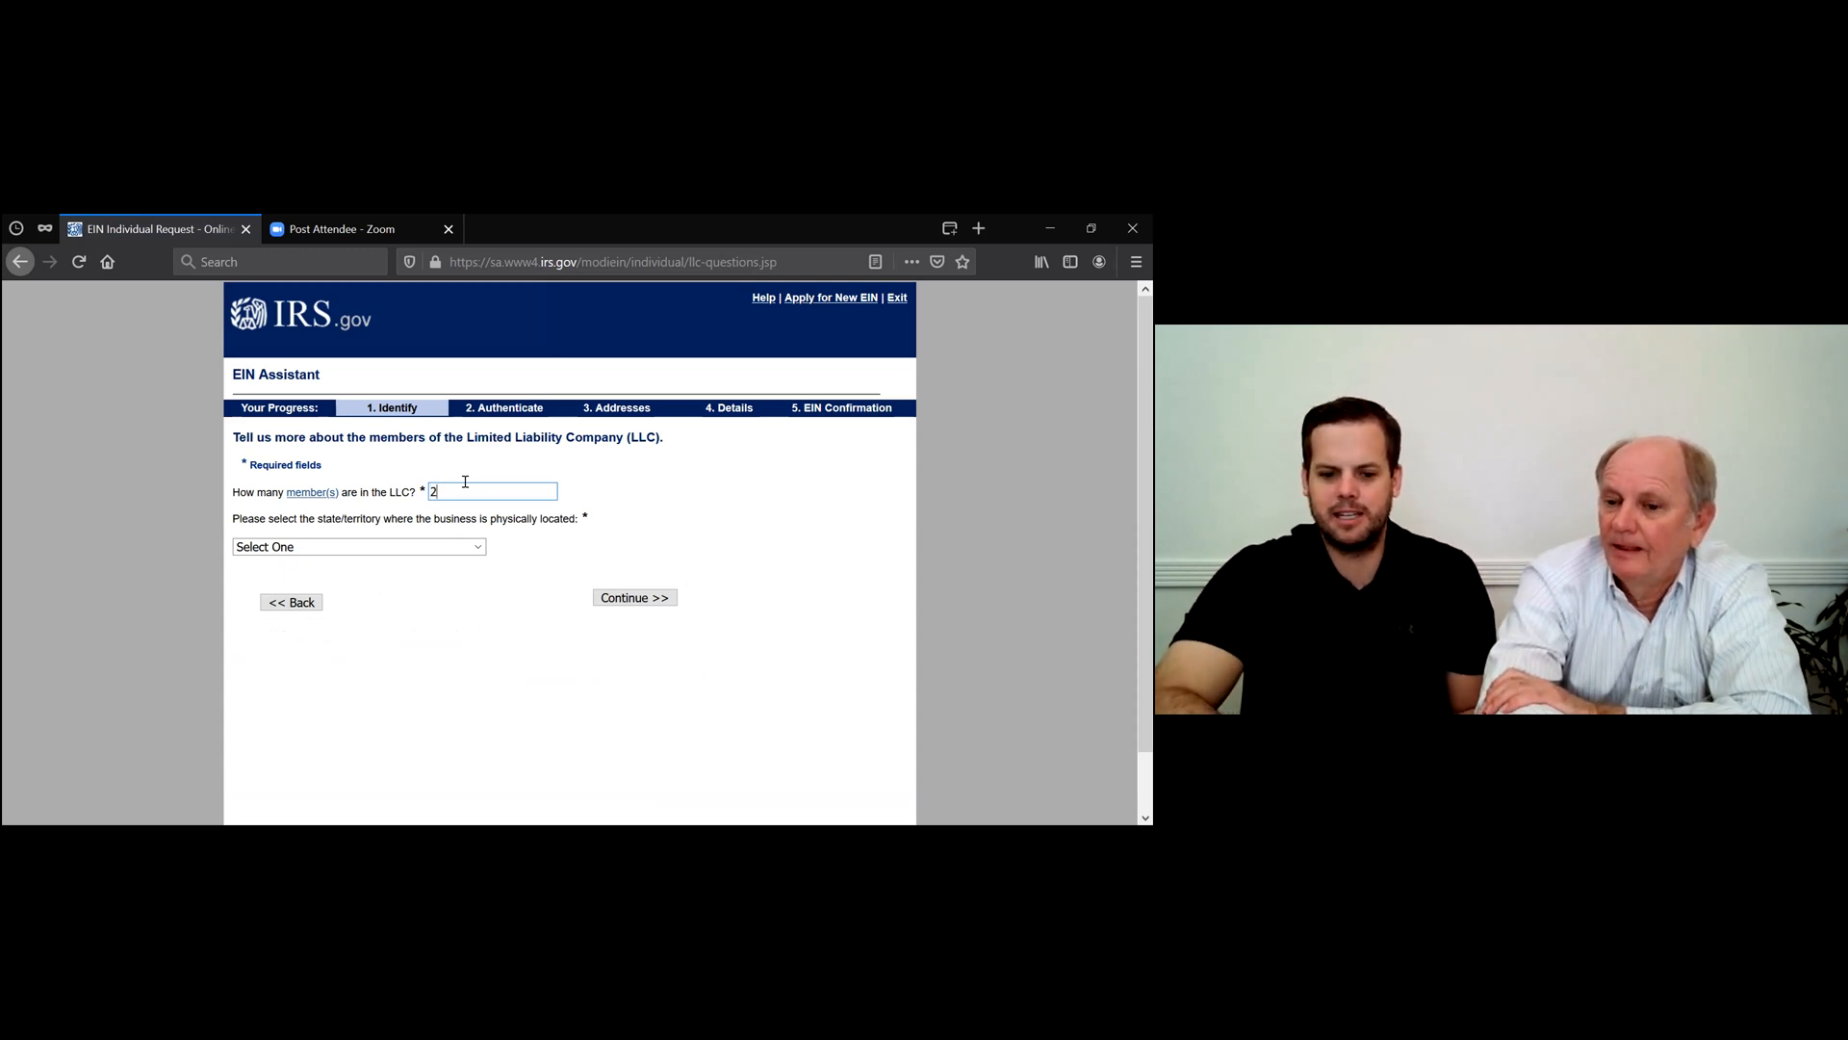
pyautogui.click(478, 550)
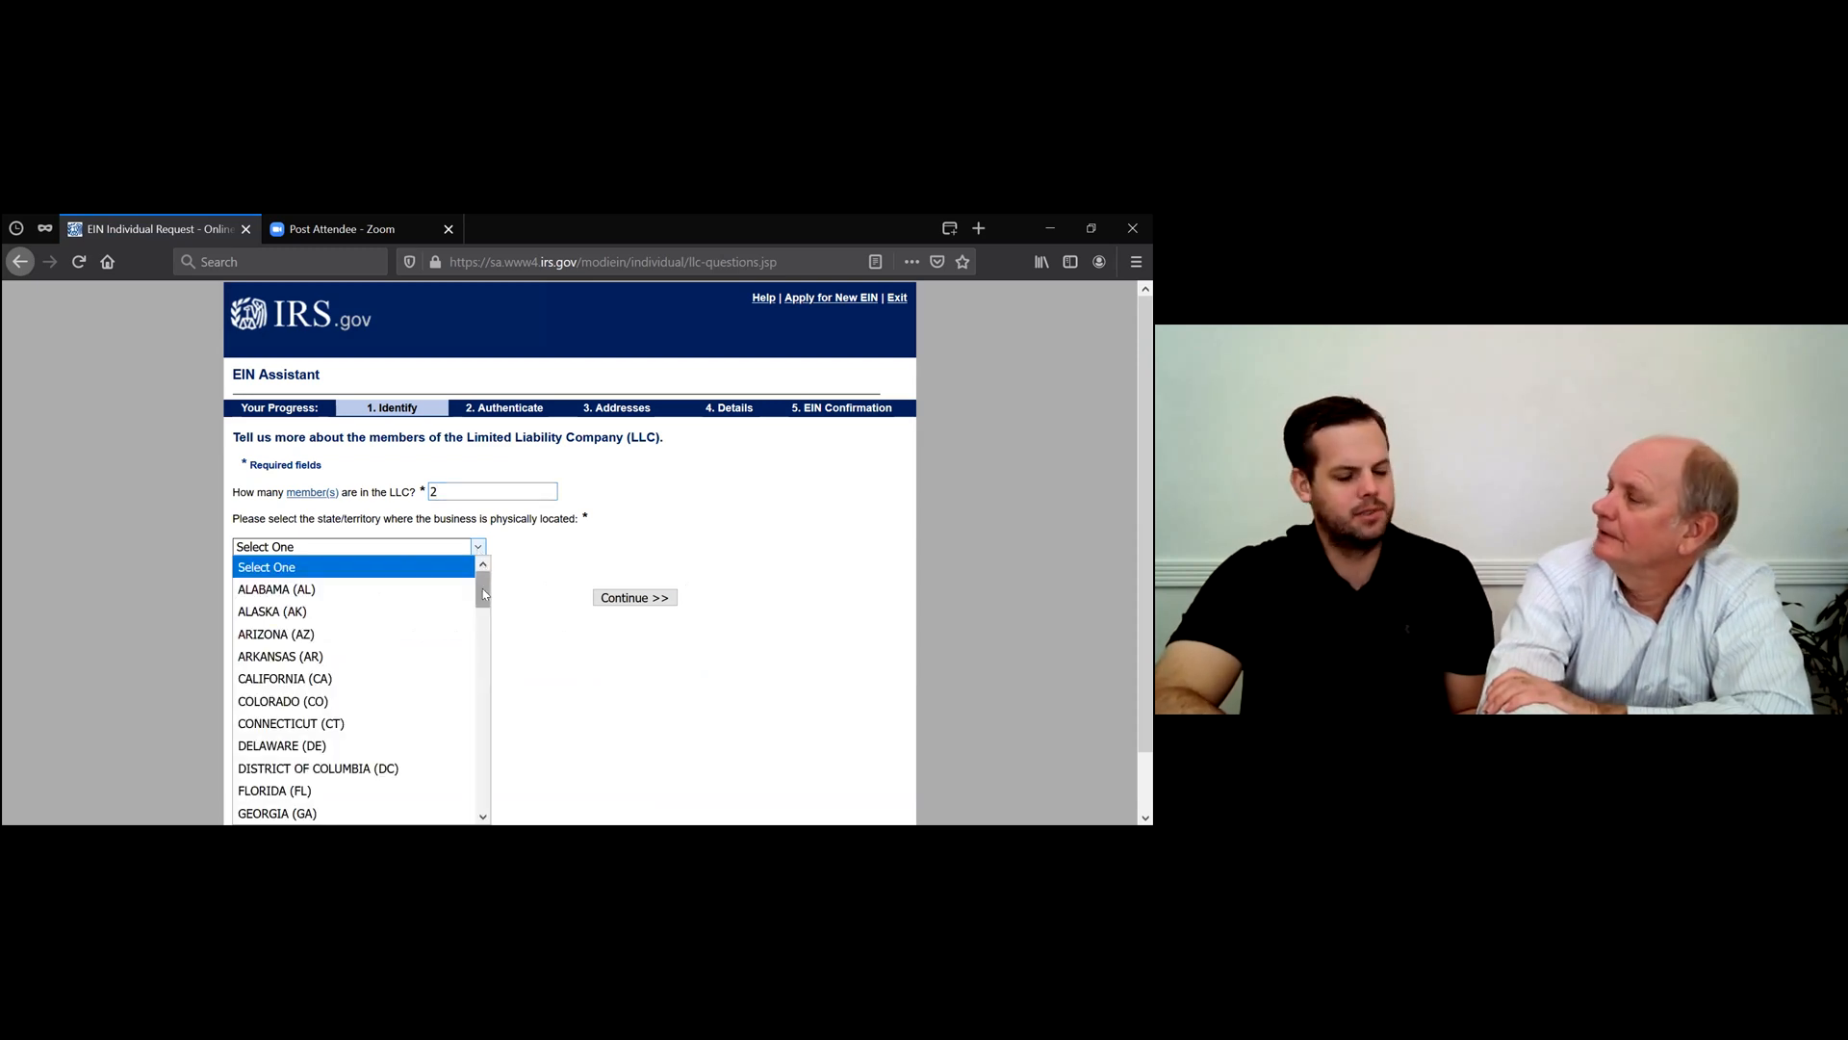
pyautogui.scroll(-15, 474, 760)
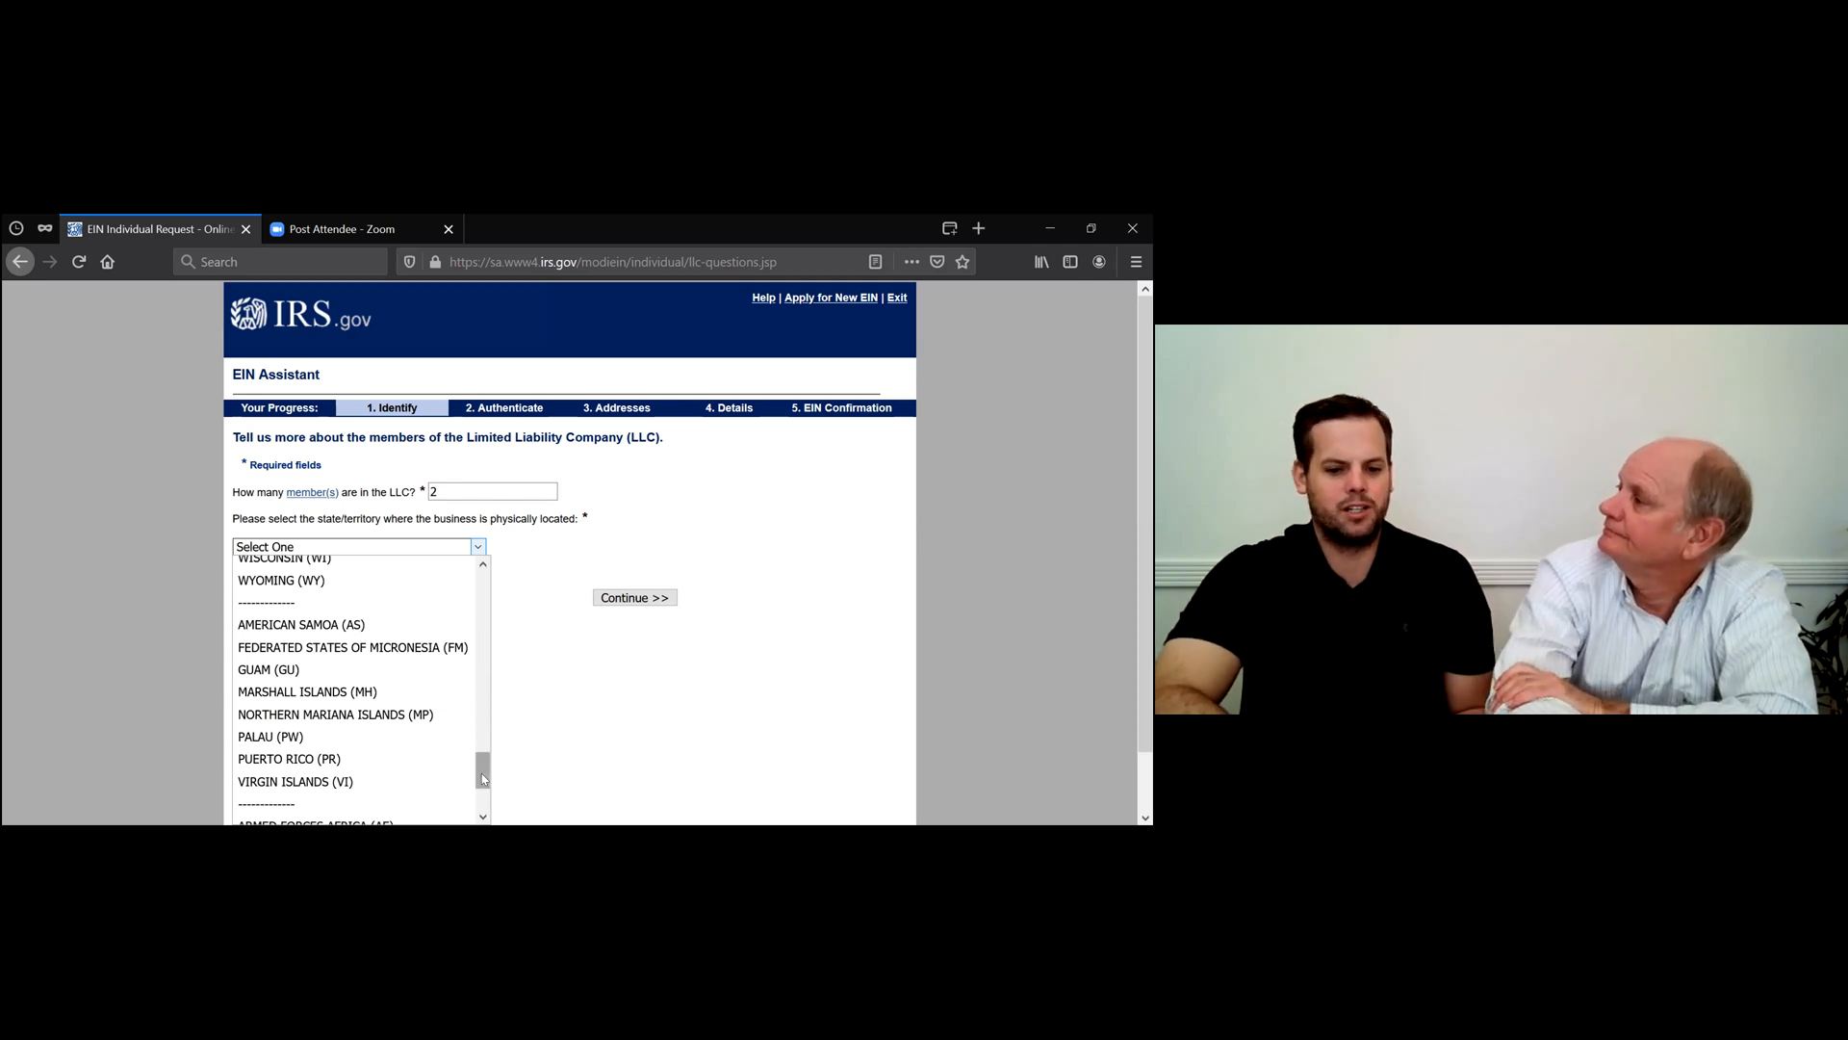
pyautogui.scroll(10, 474, 614)
pyautogui.scroll(3, 474, 612)
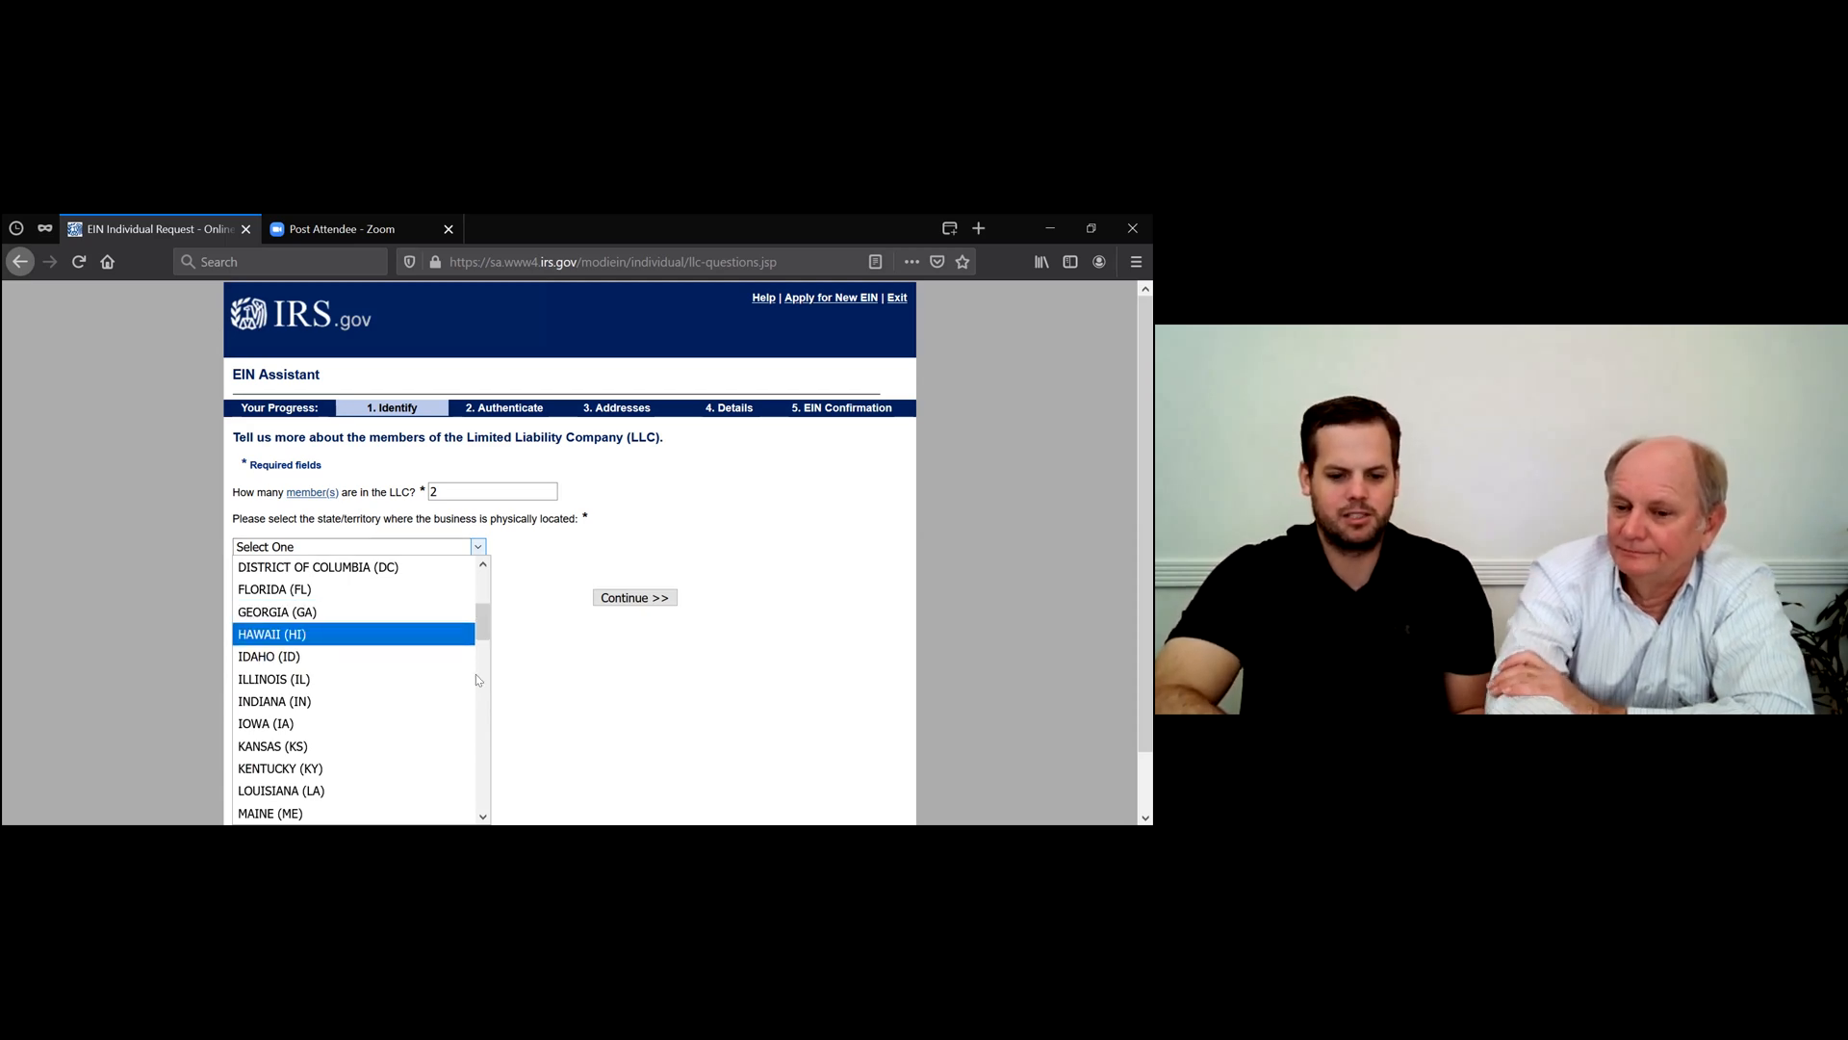
pyautogui.scroll(-6, 412, 673)
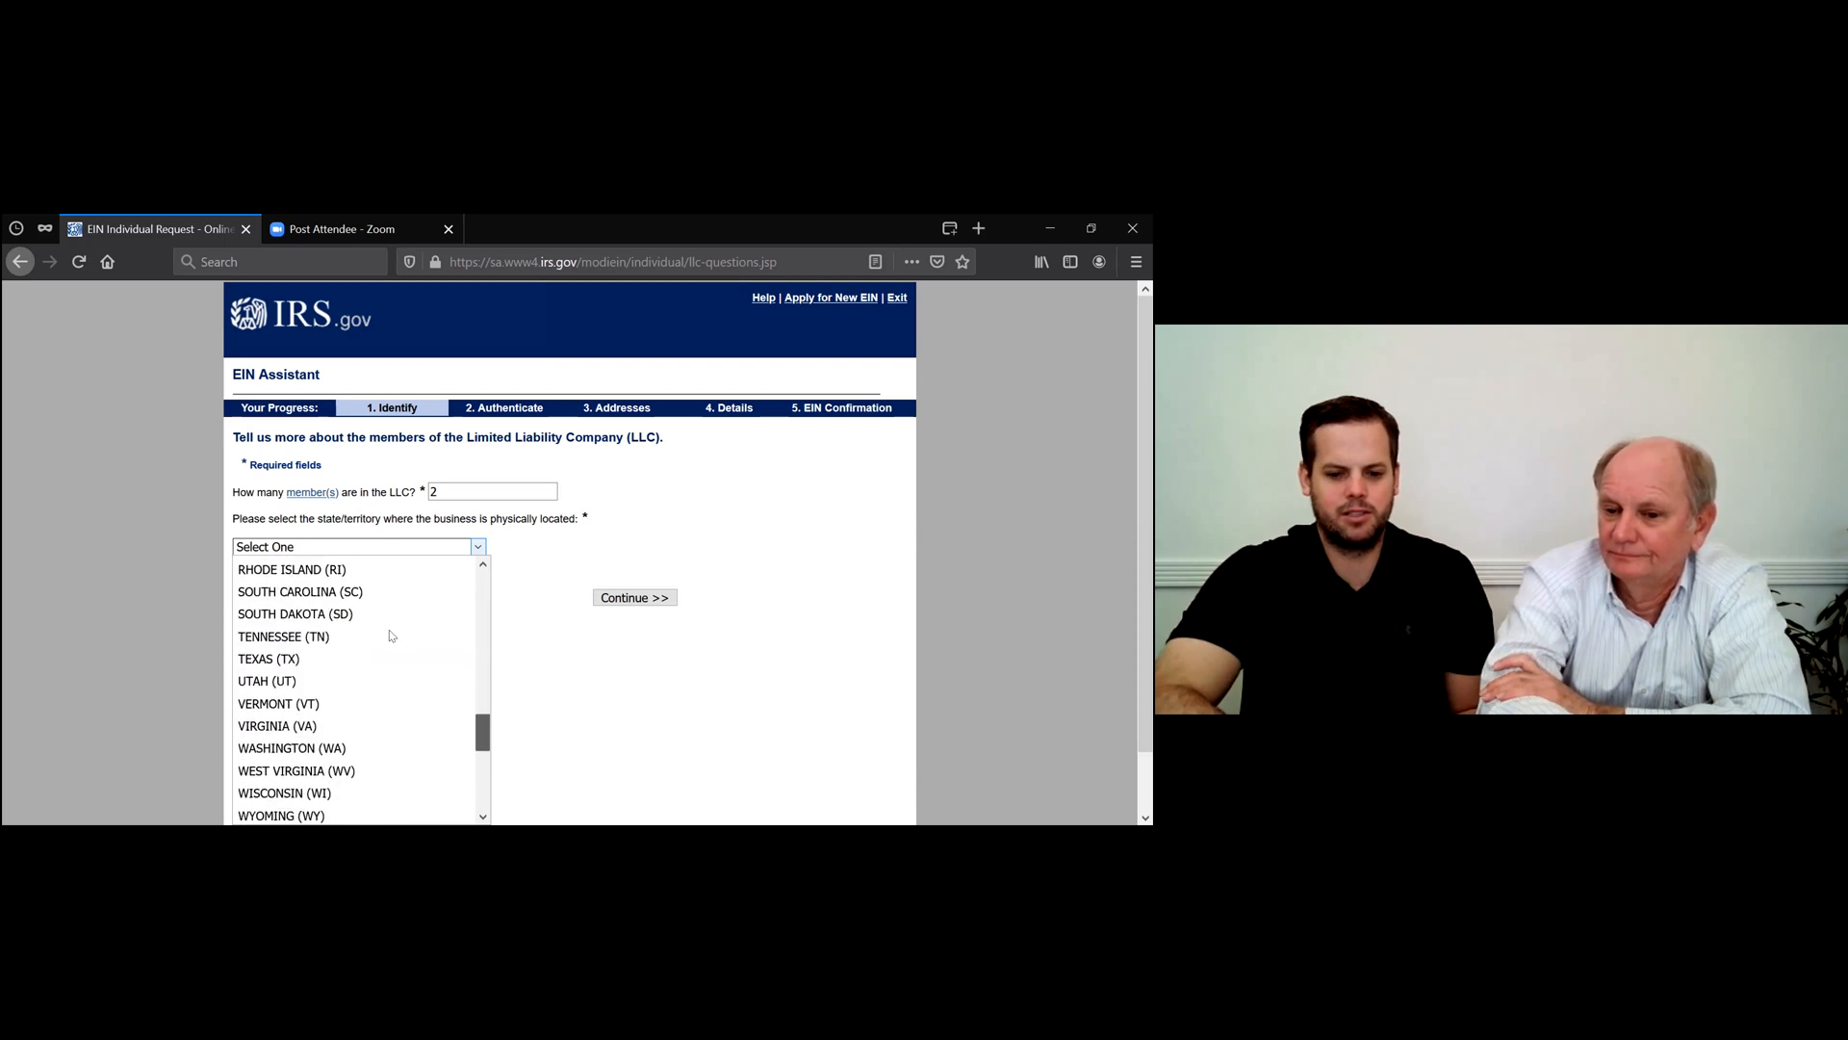
pyautogui.click(414, 633)
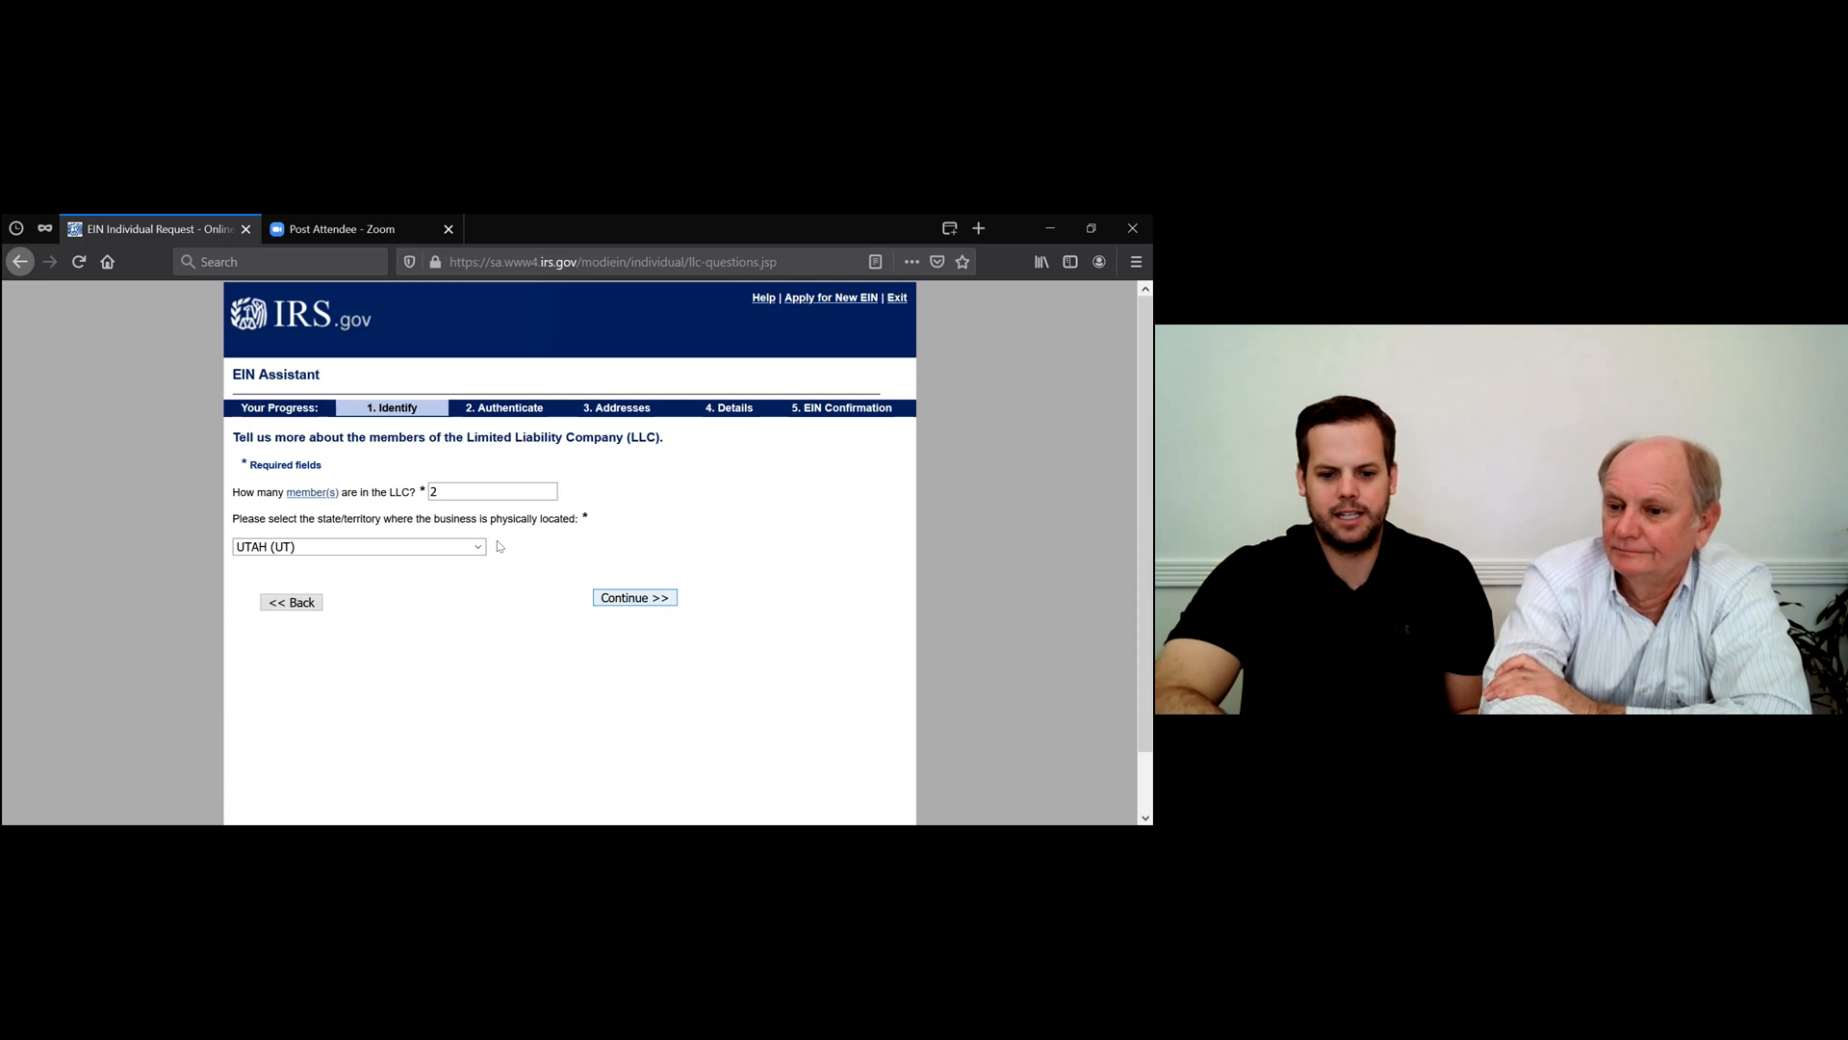
pyautogui.click(613, 598)
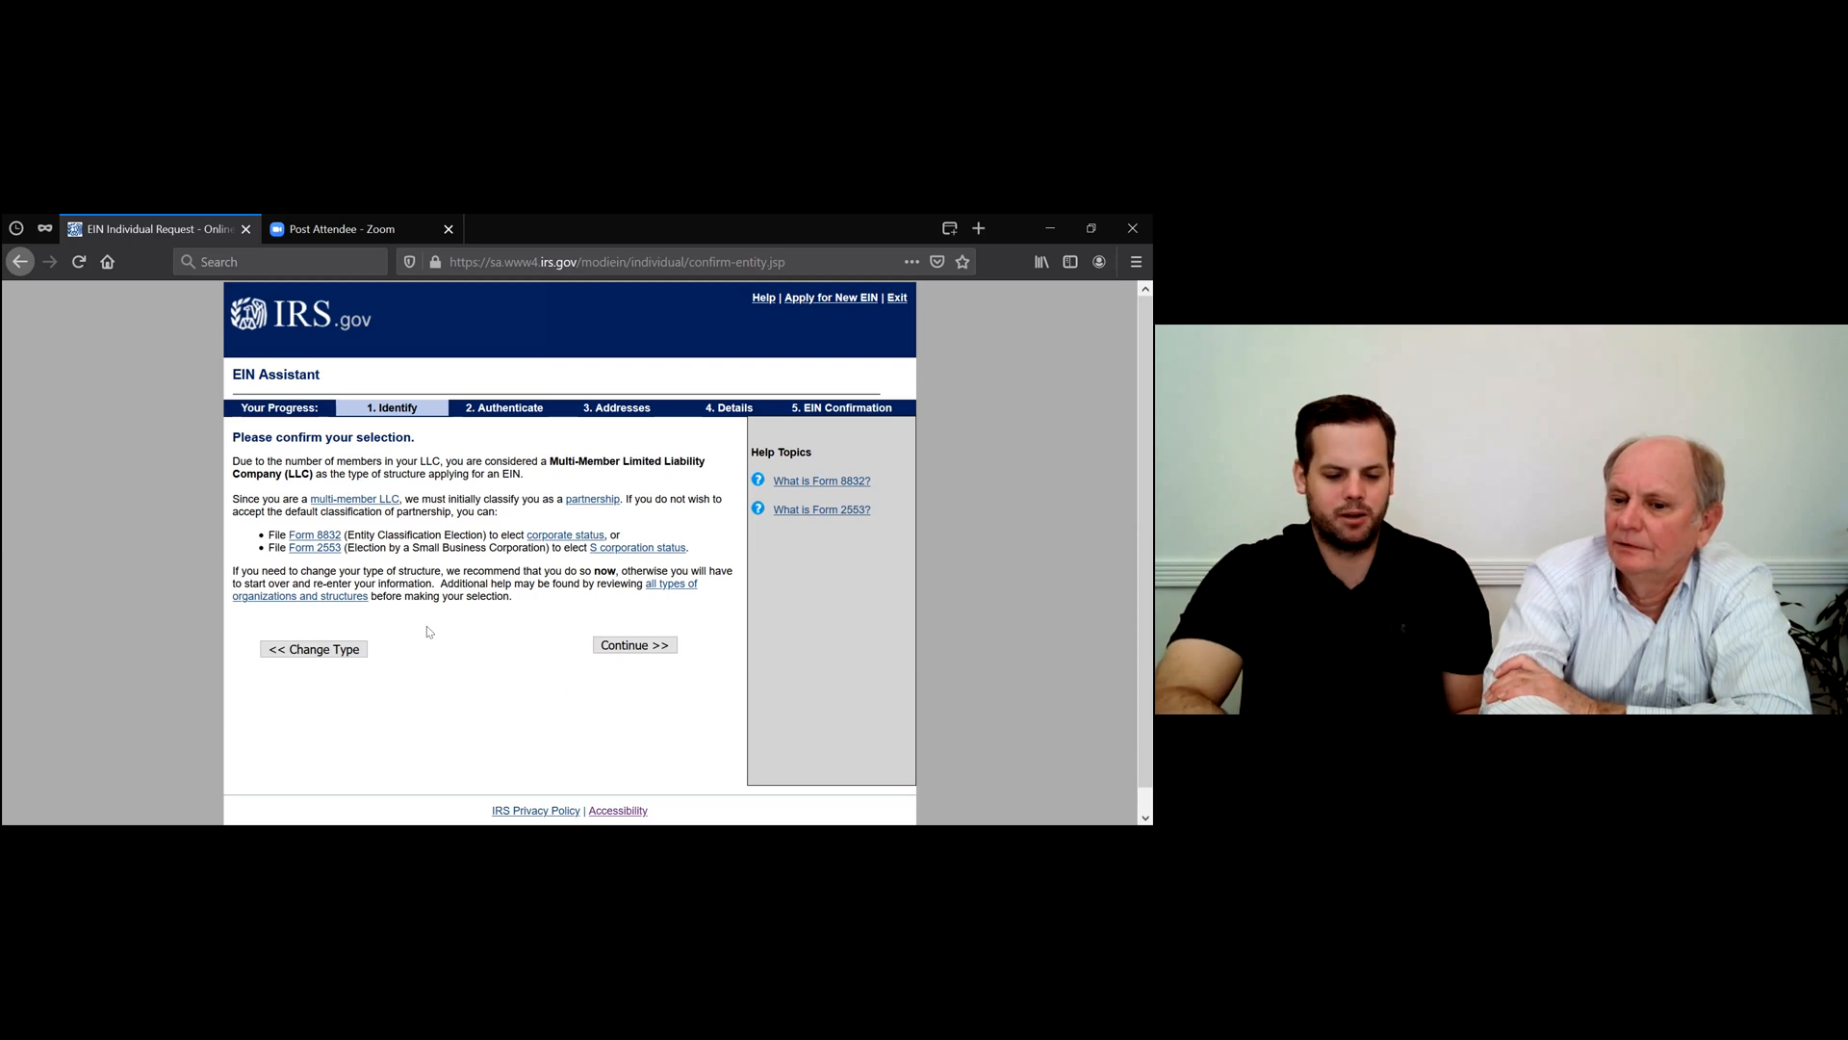
# Return to the legal structure selection, keep Limited Liability Company (LLC), and confirm it to reach the member questions again.
pyautogui.click(329, 652)
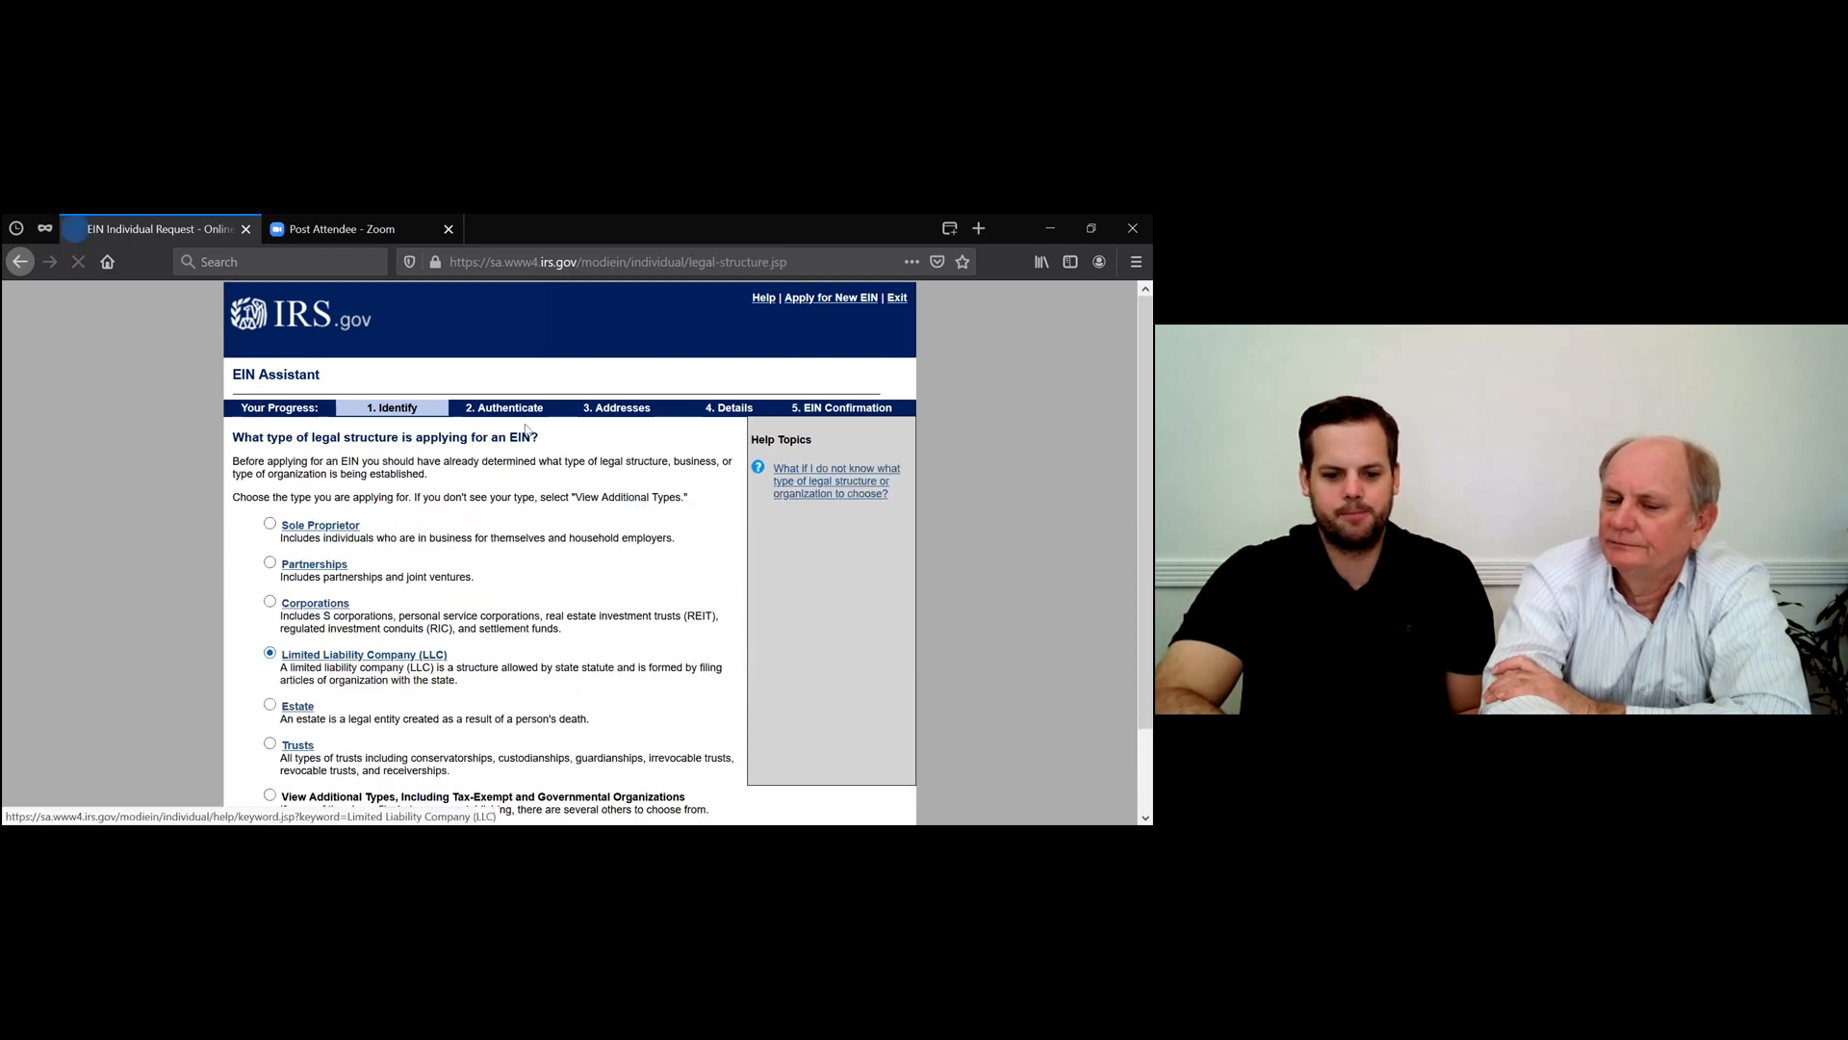
pyautogui.scroll(-2, 422, 651)
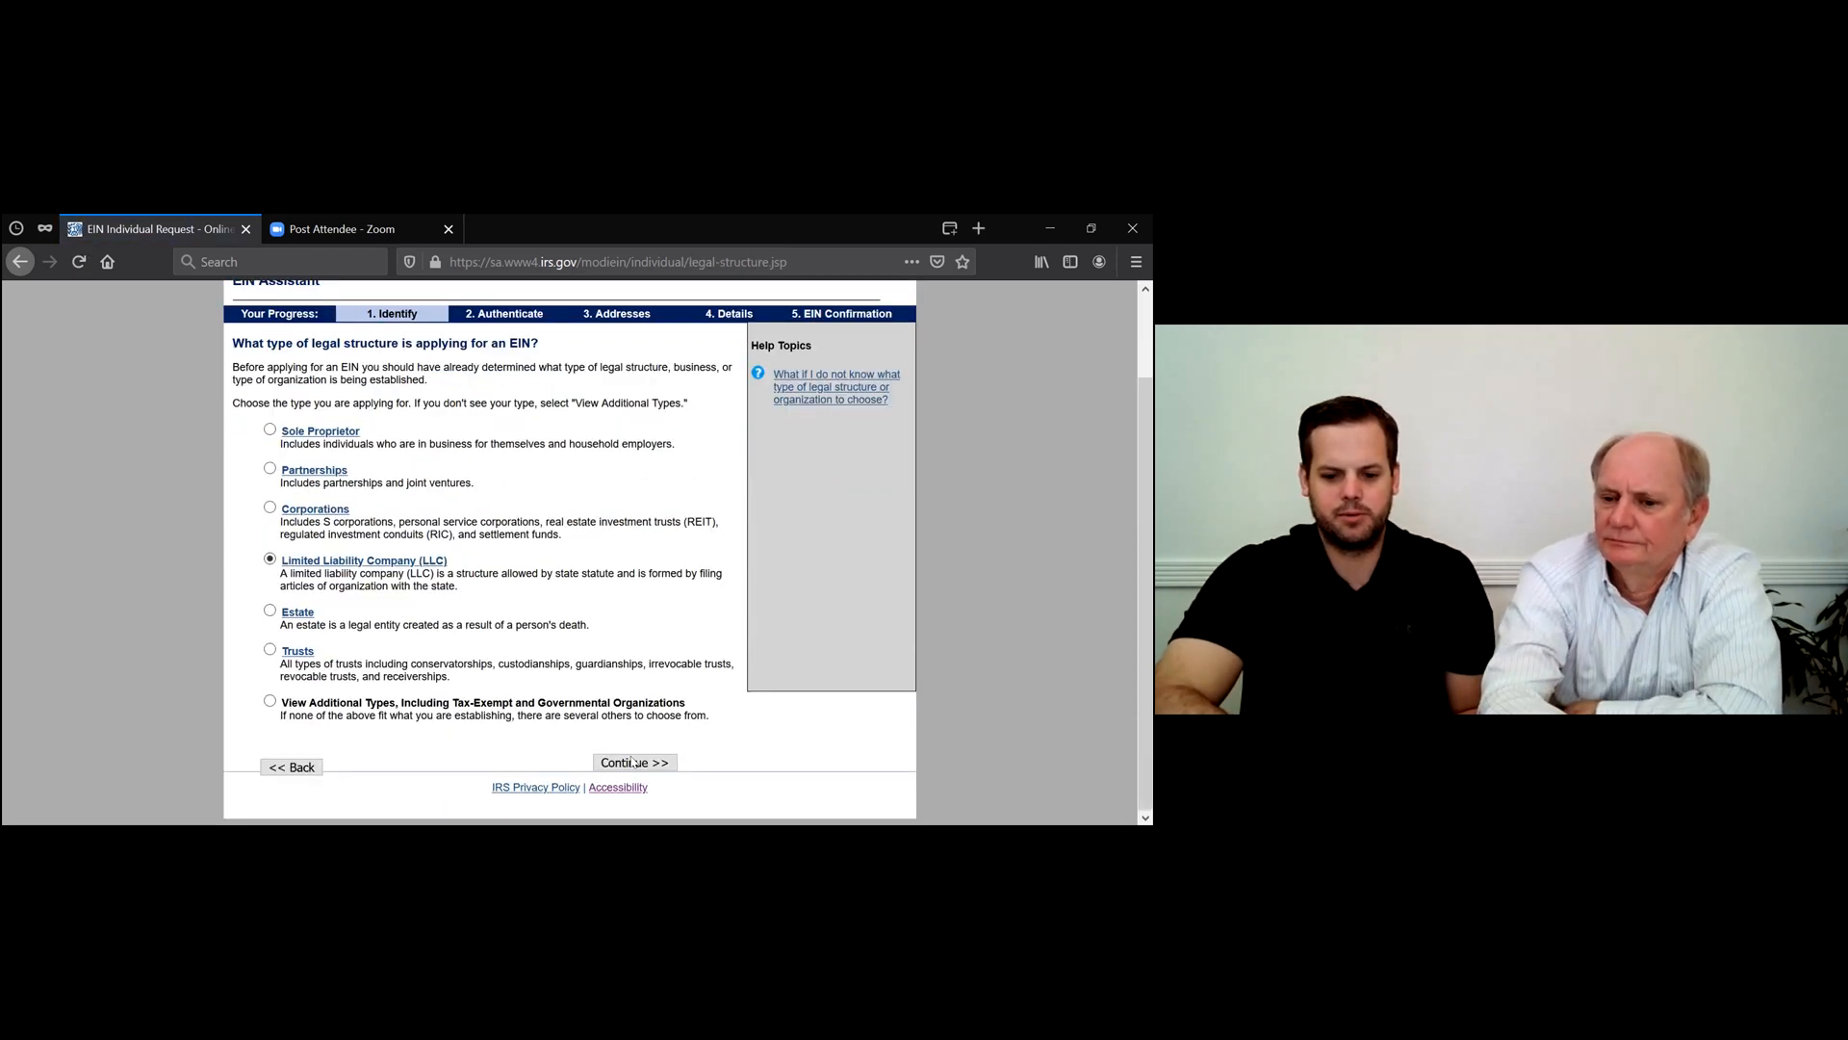
pyautogui.click(631, 763)
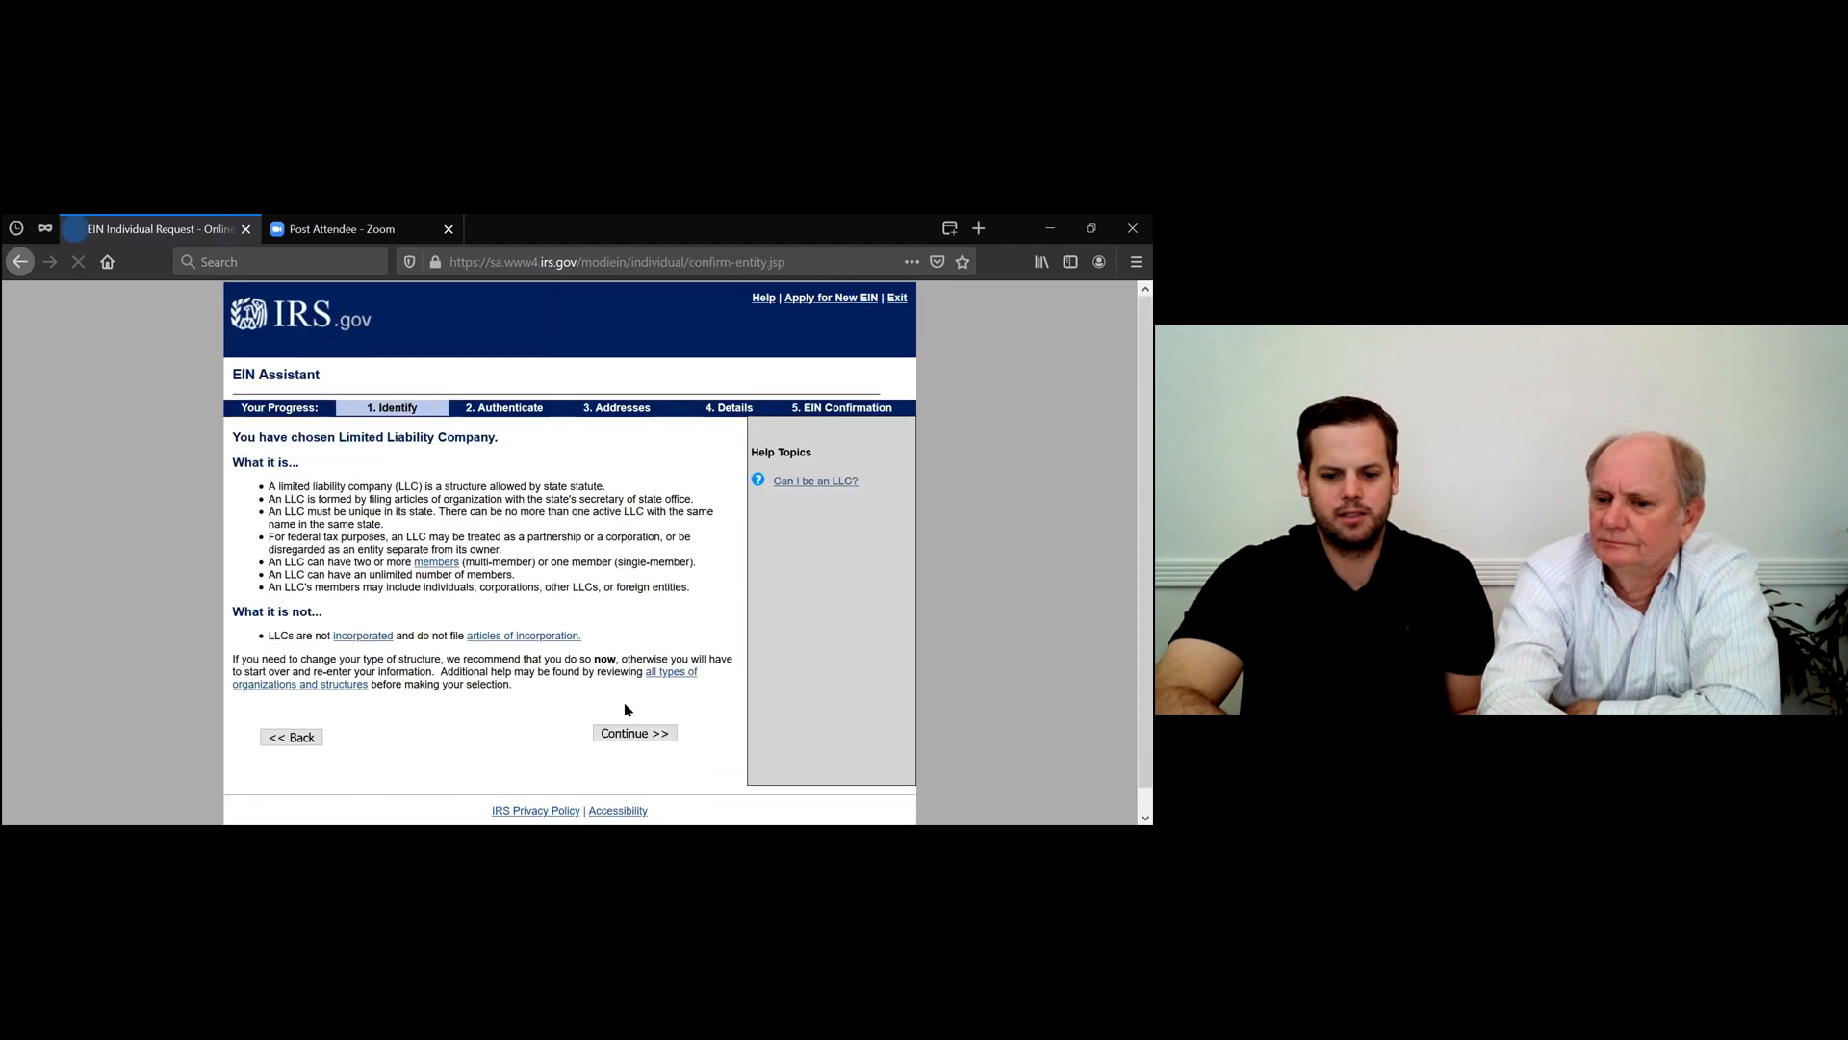
pyautogui.click(635, 732)
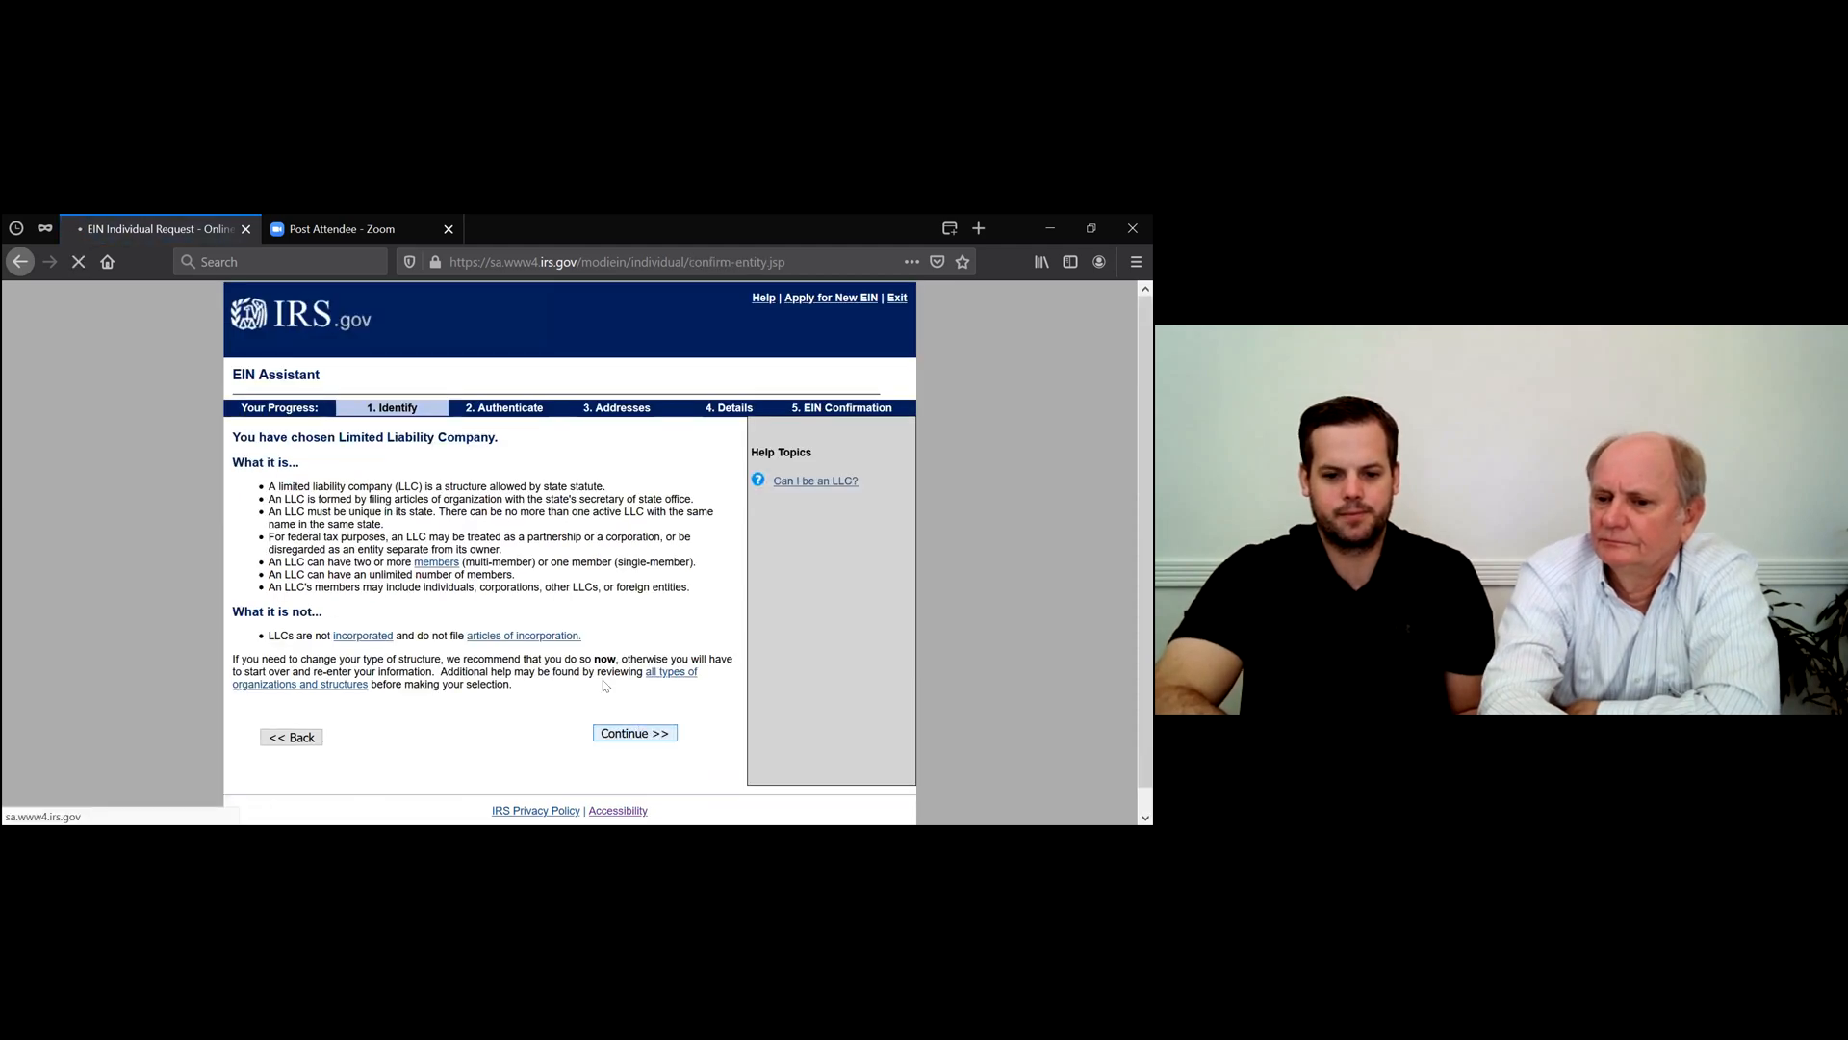
# Submit the LLC details with 1 member and UTAH (UT) as the state where the business is physically located.
pyautogui.click(464, 490)
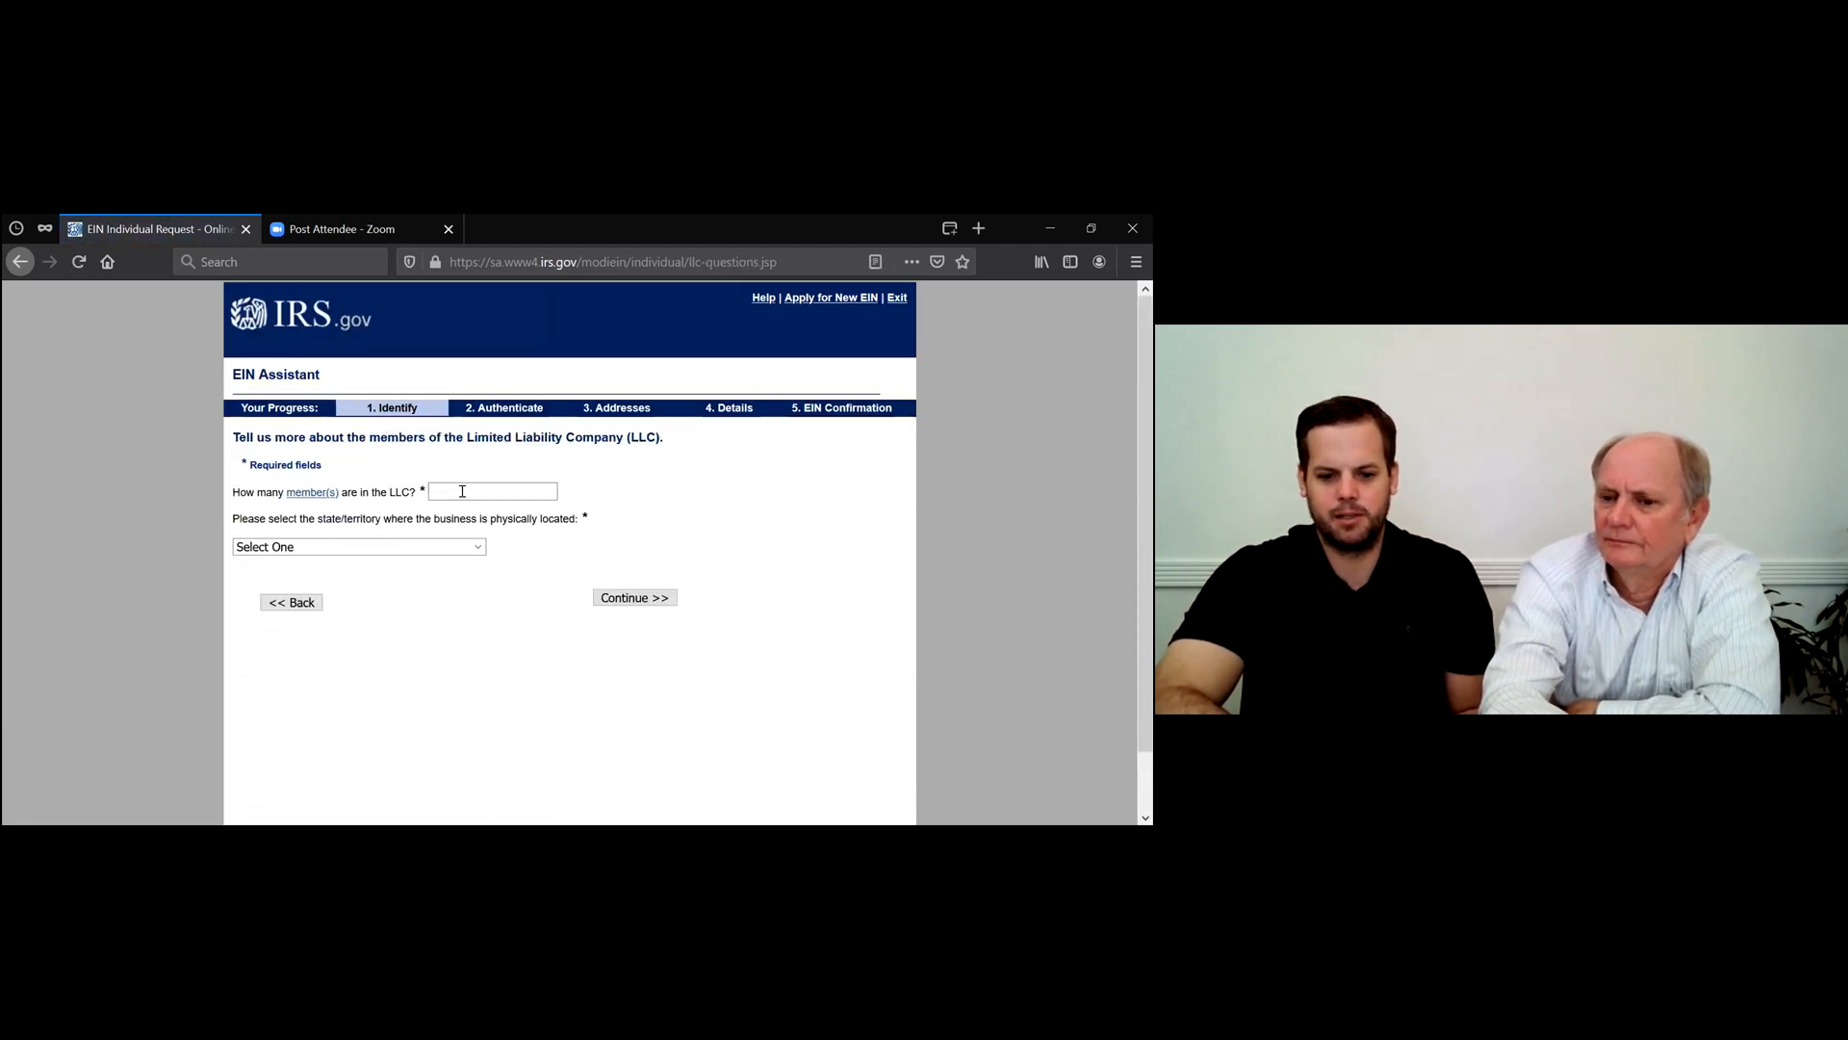
pyautogui.write('1')
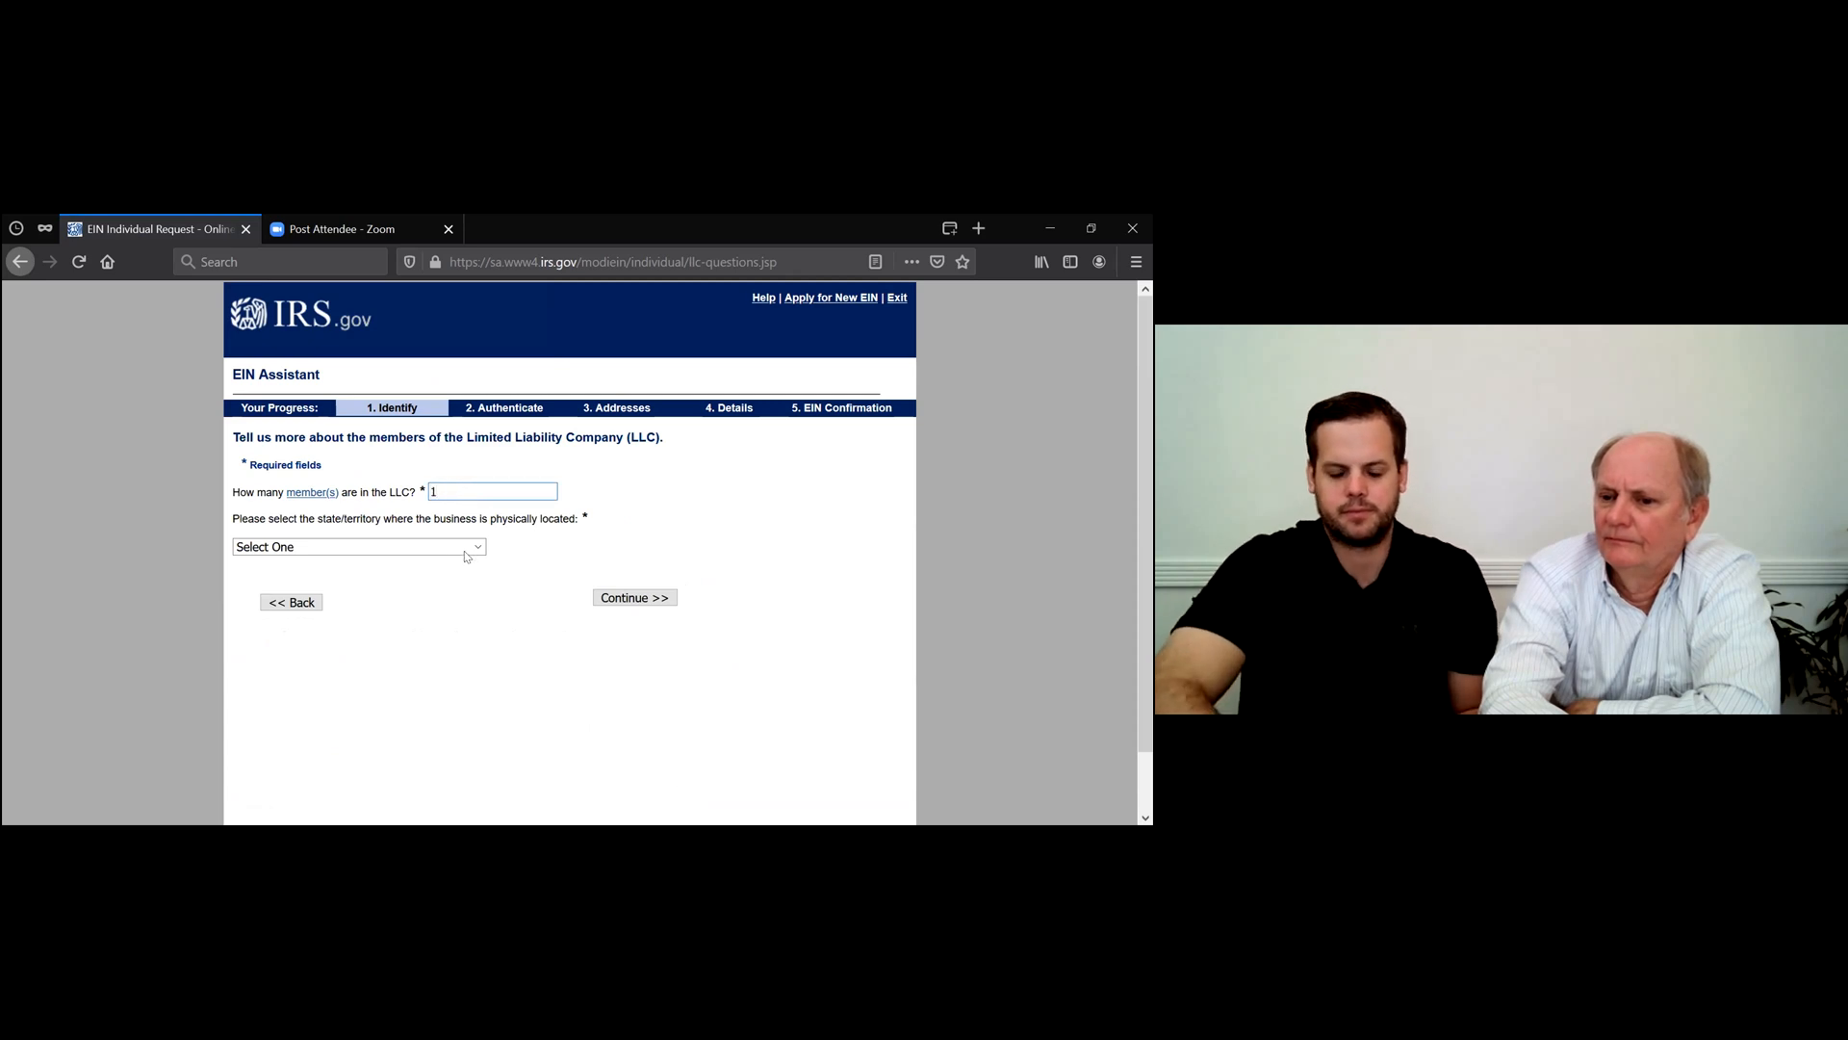
pyautogui.click(476, 547)
pyautogui.scroll(-12, 379, 750)
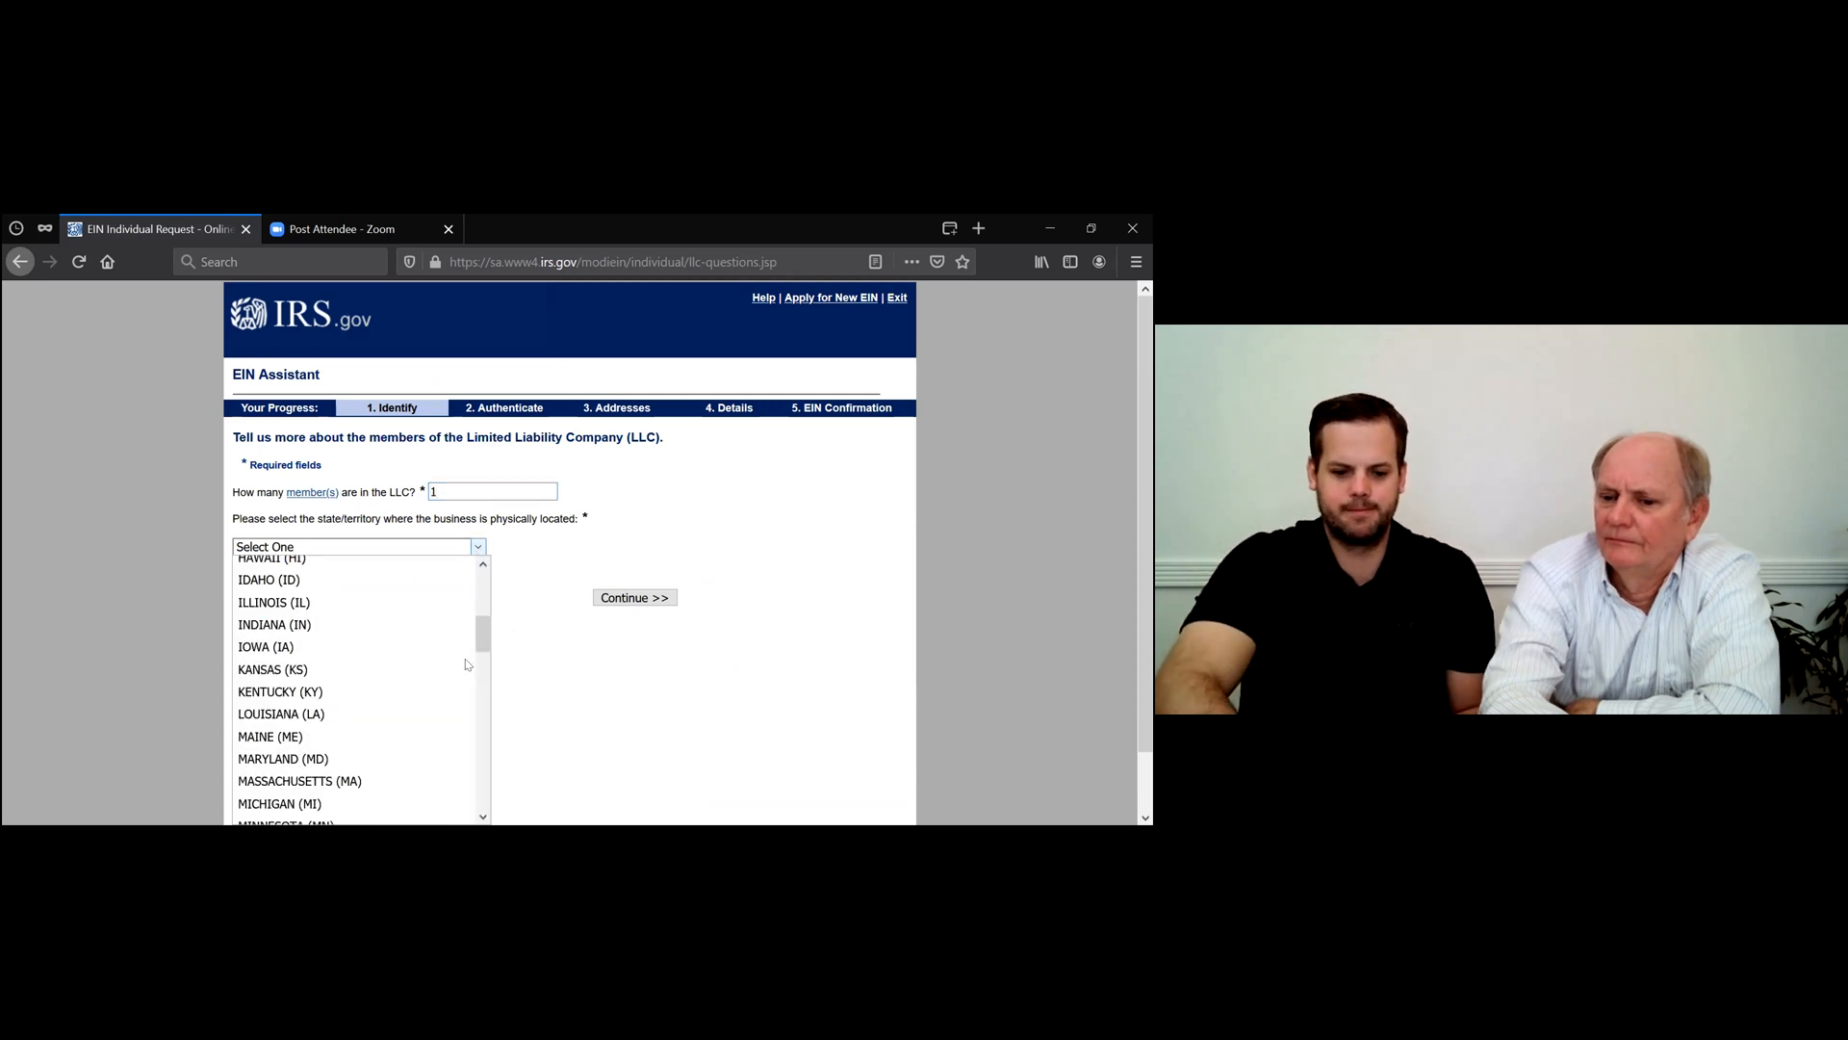
pyautogui.click(380, 756)
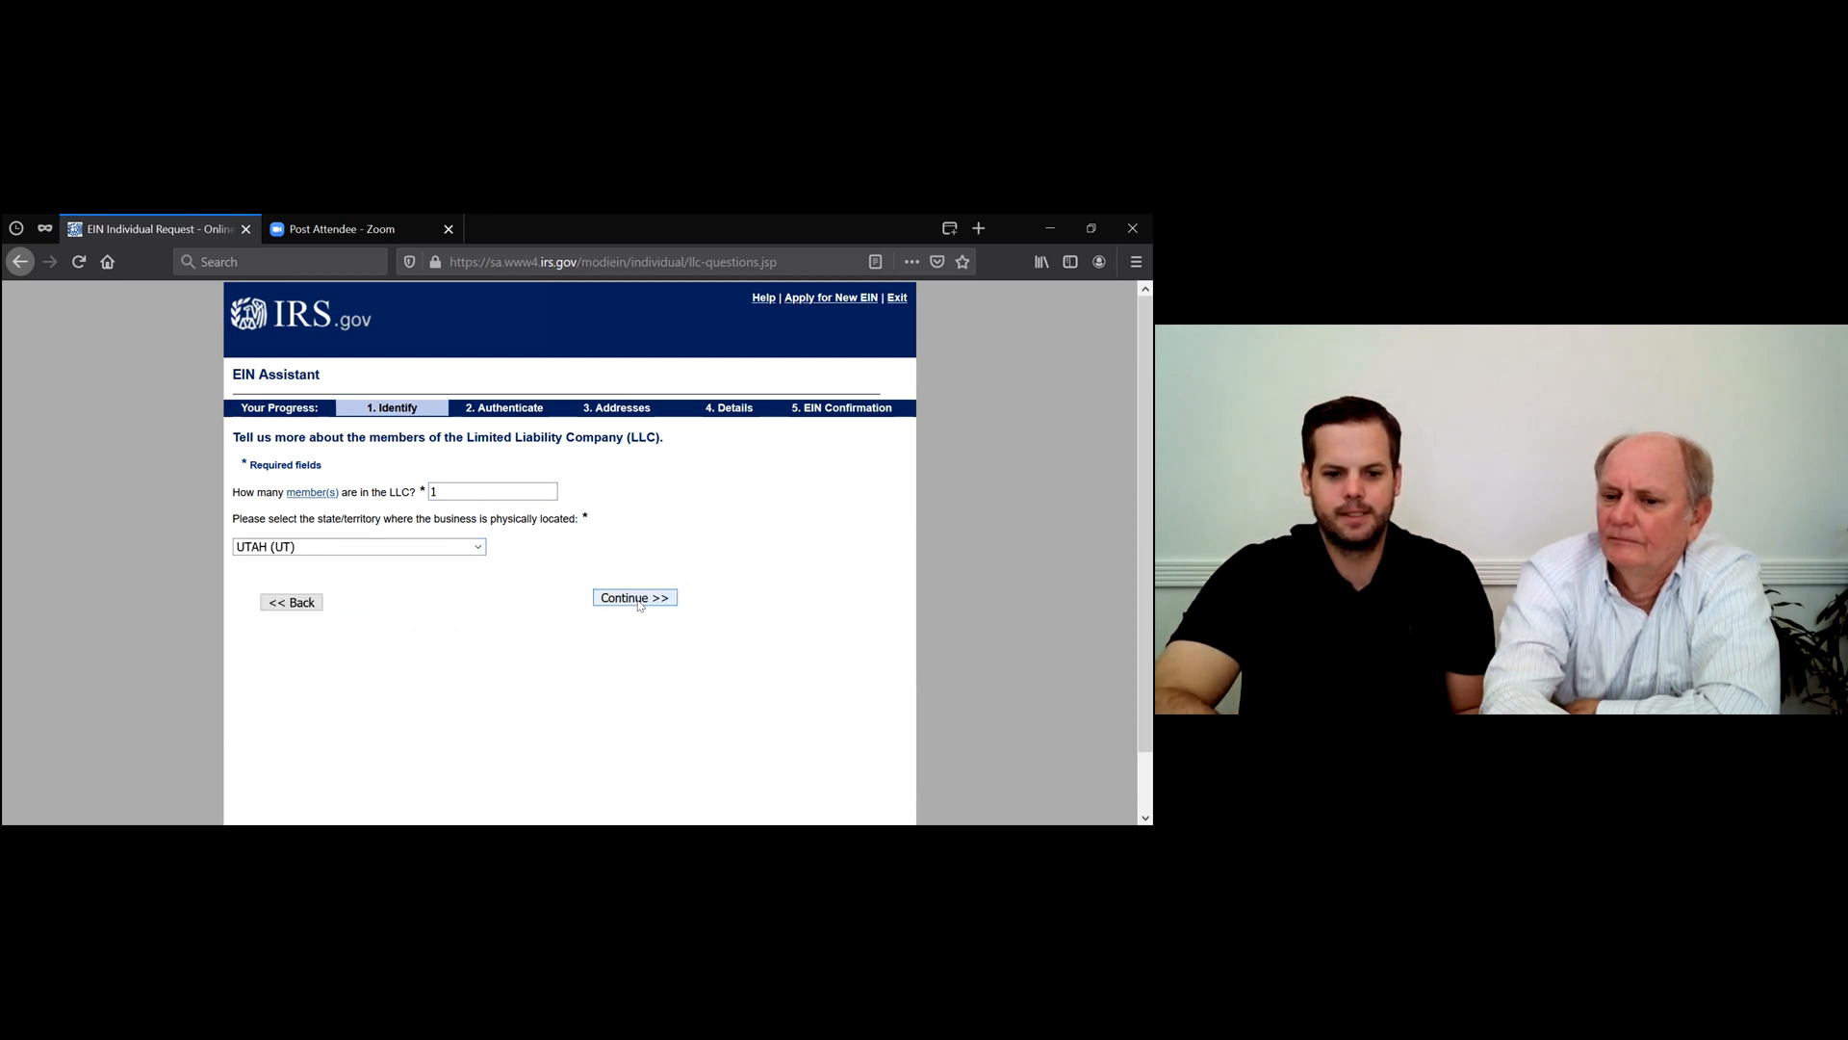
pyautogui.click(635, 597)
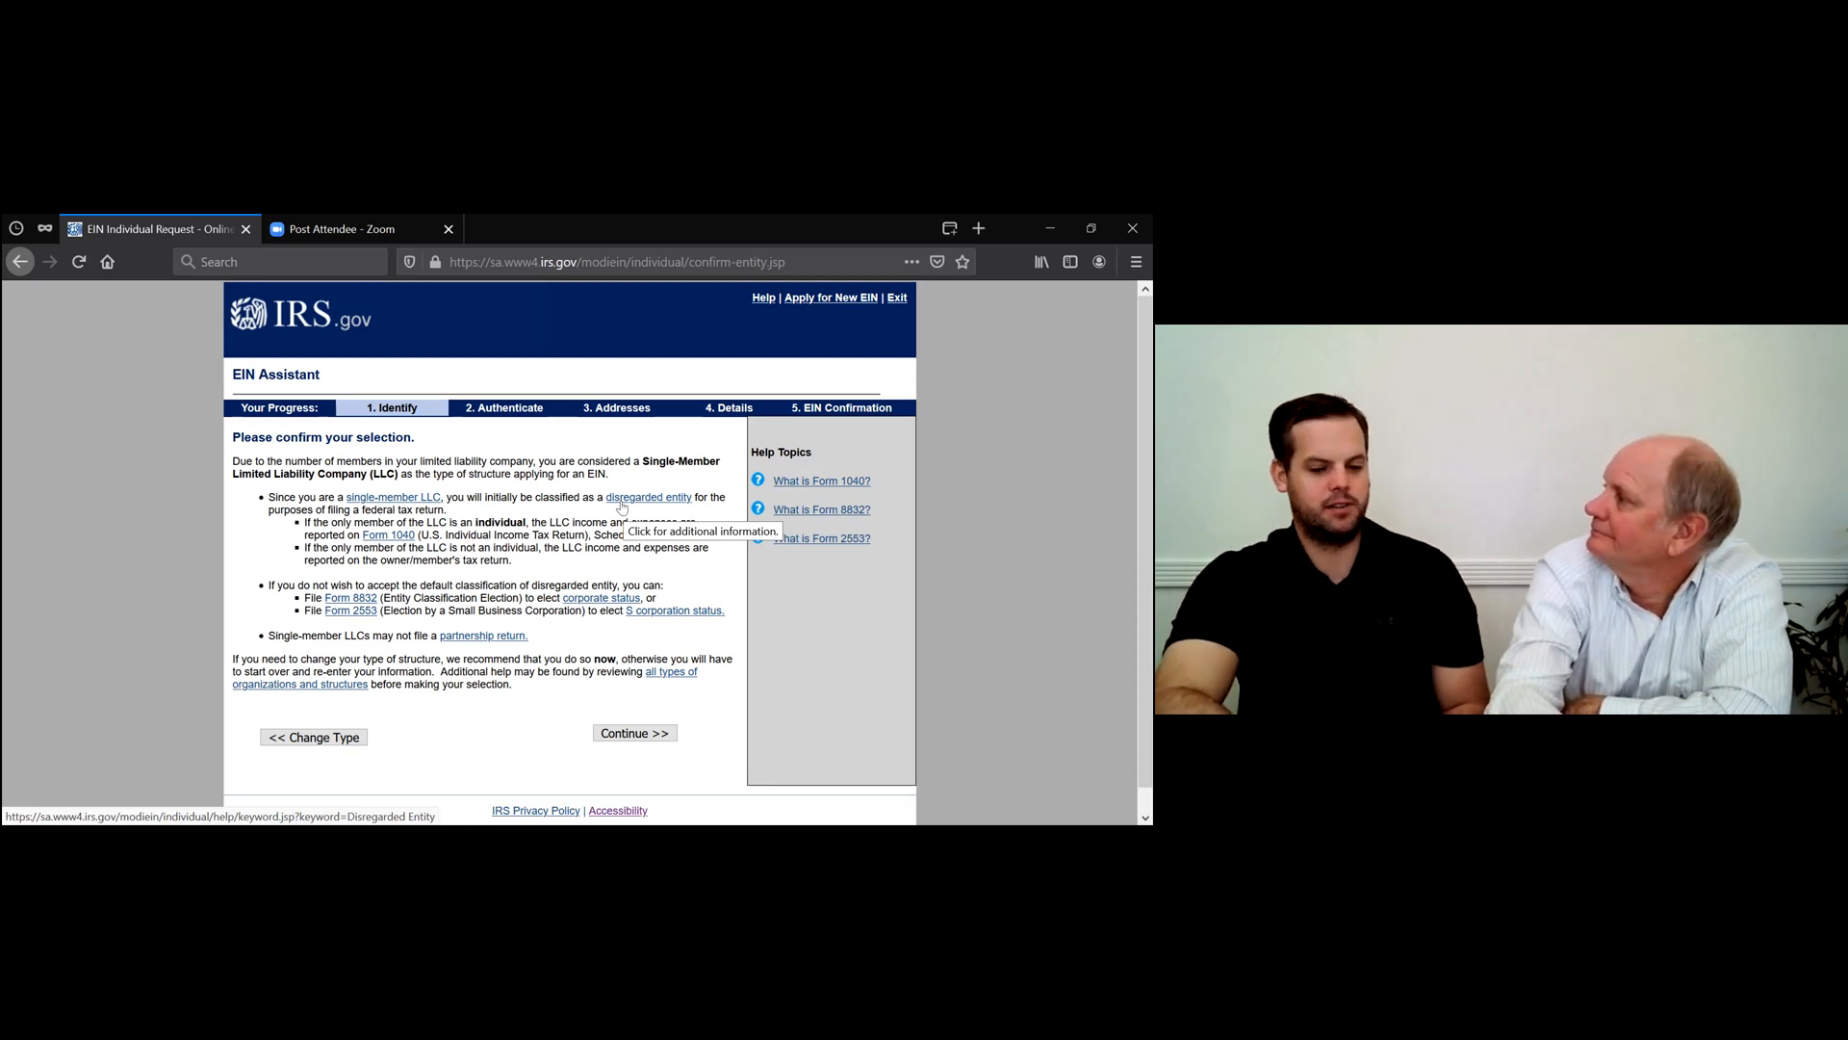
# Accept the single-member LLC classification and submit Started a new business as the reason for requesting the EIN.
pyautogui.click(640, 734)
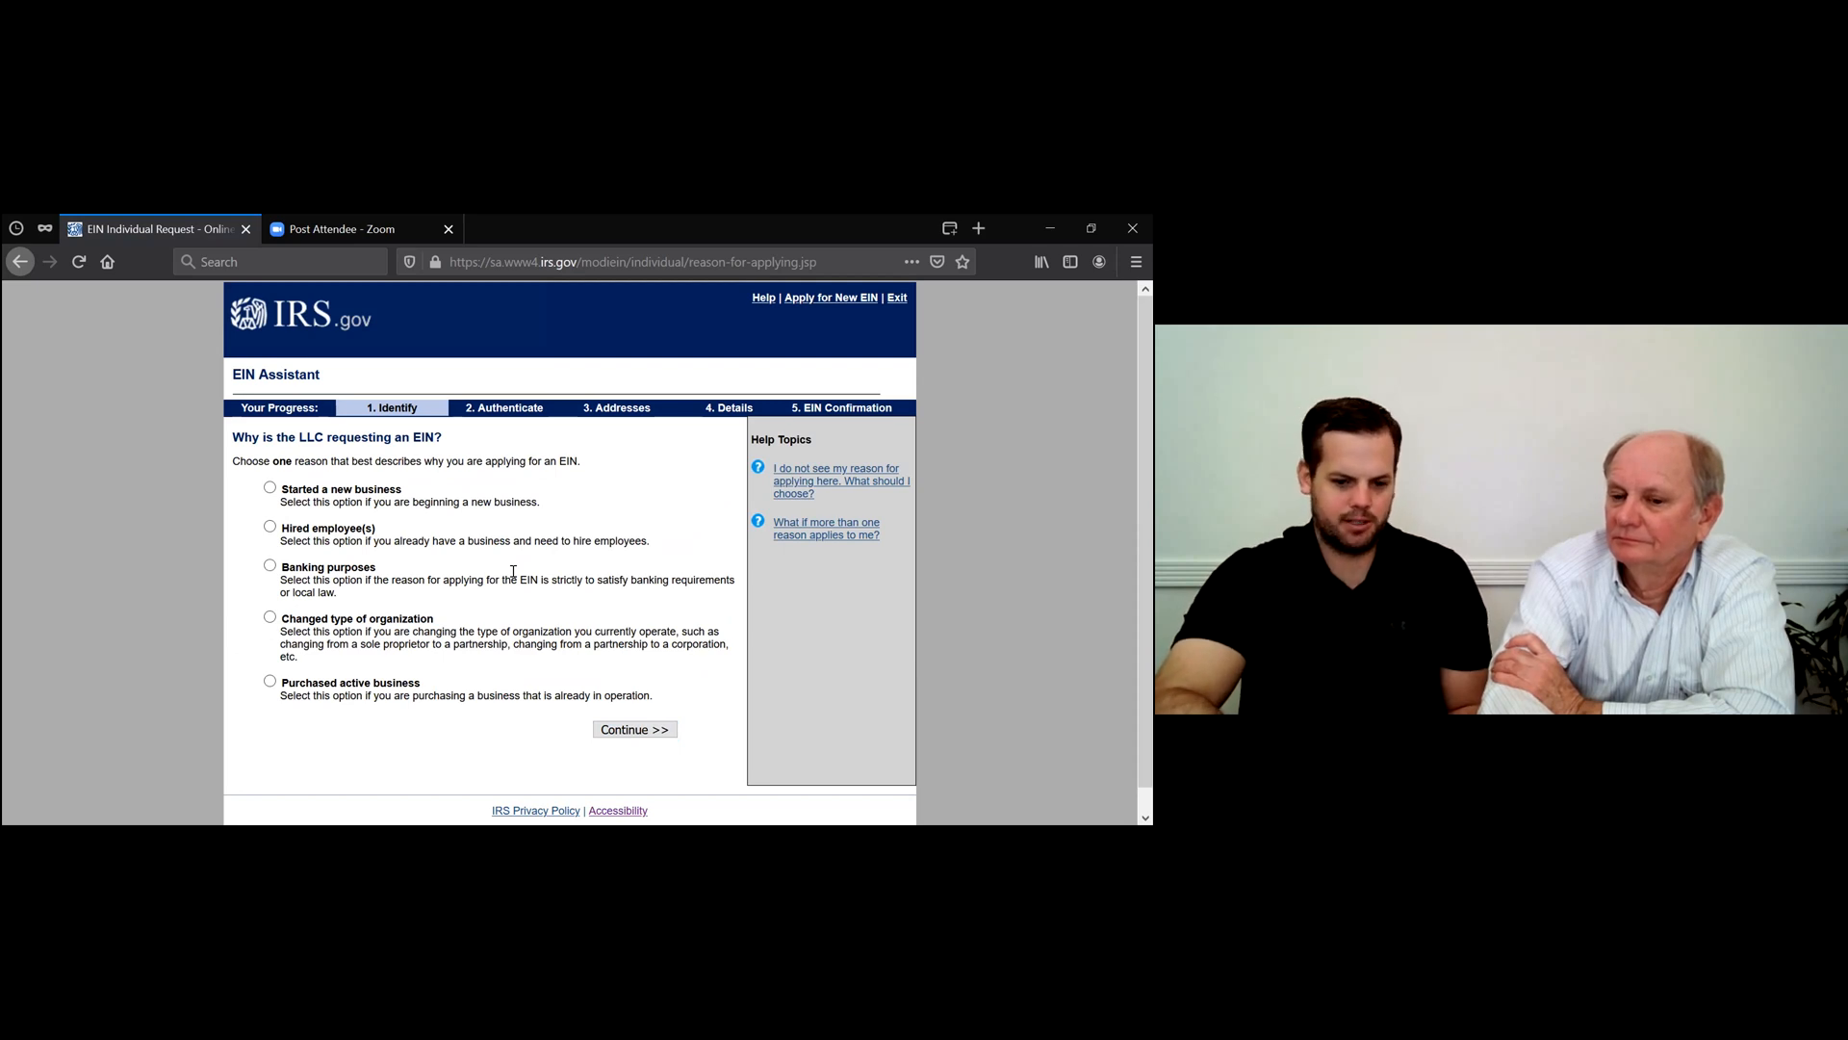
pyautogui.click(279, 491)
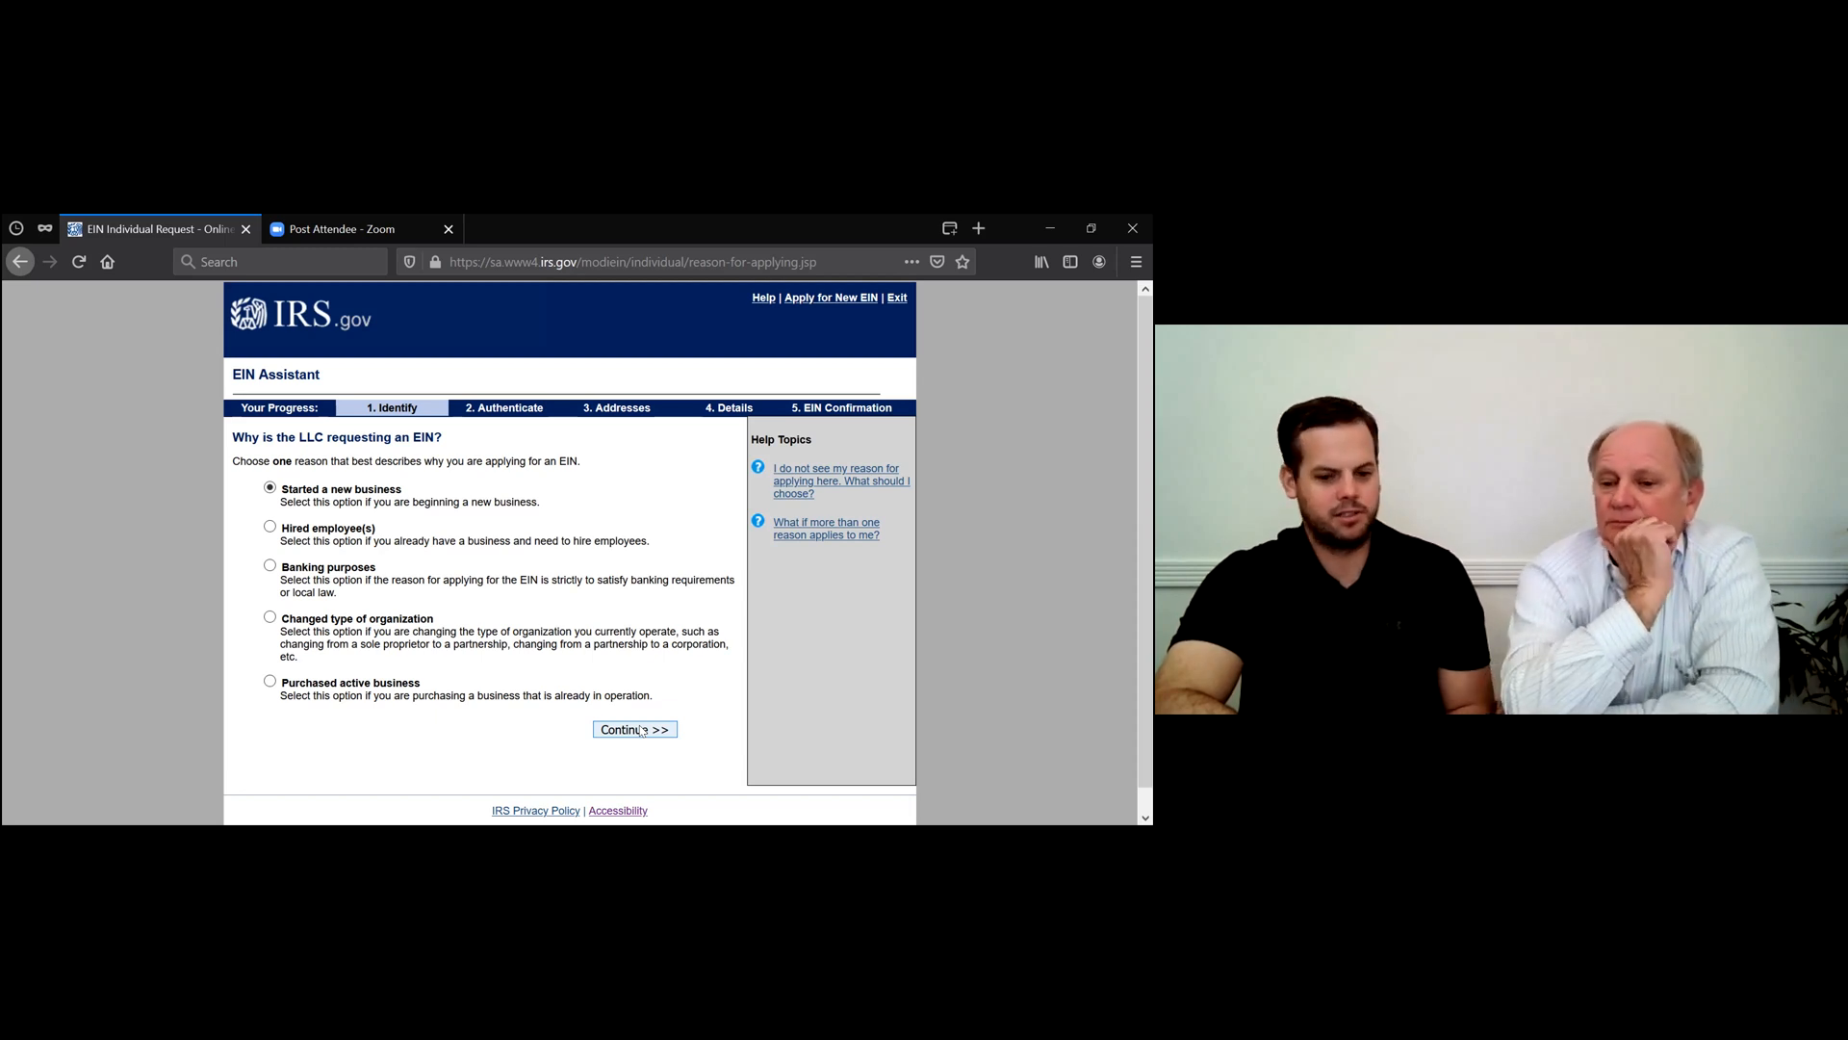
pyautogui.click(640, 730)
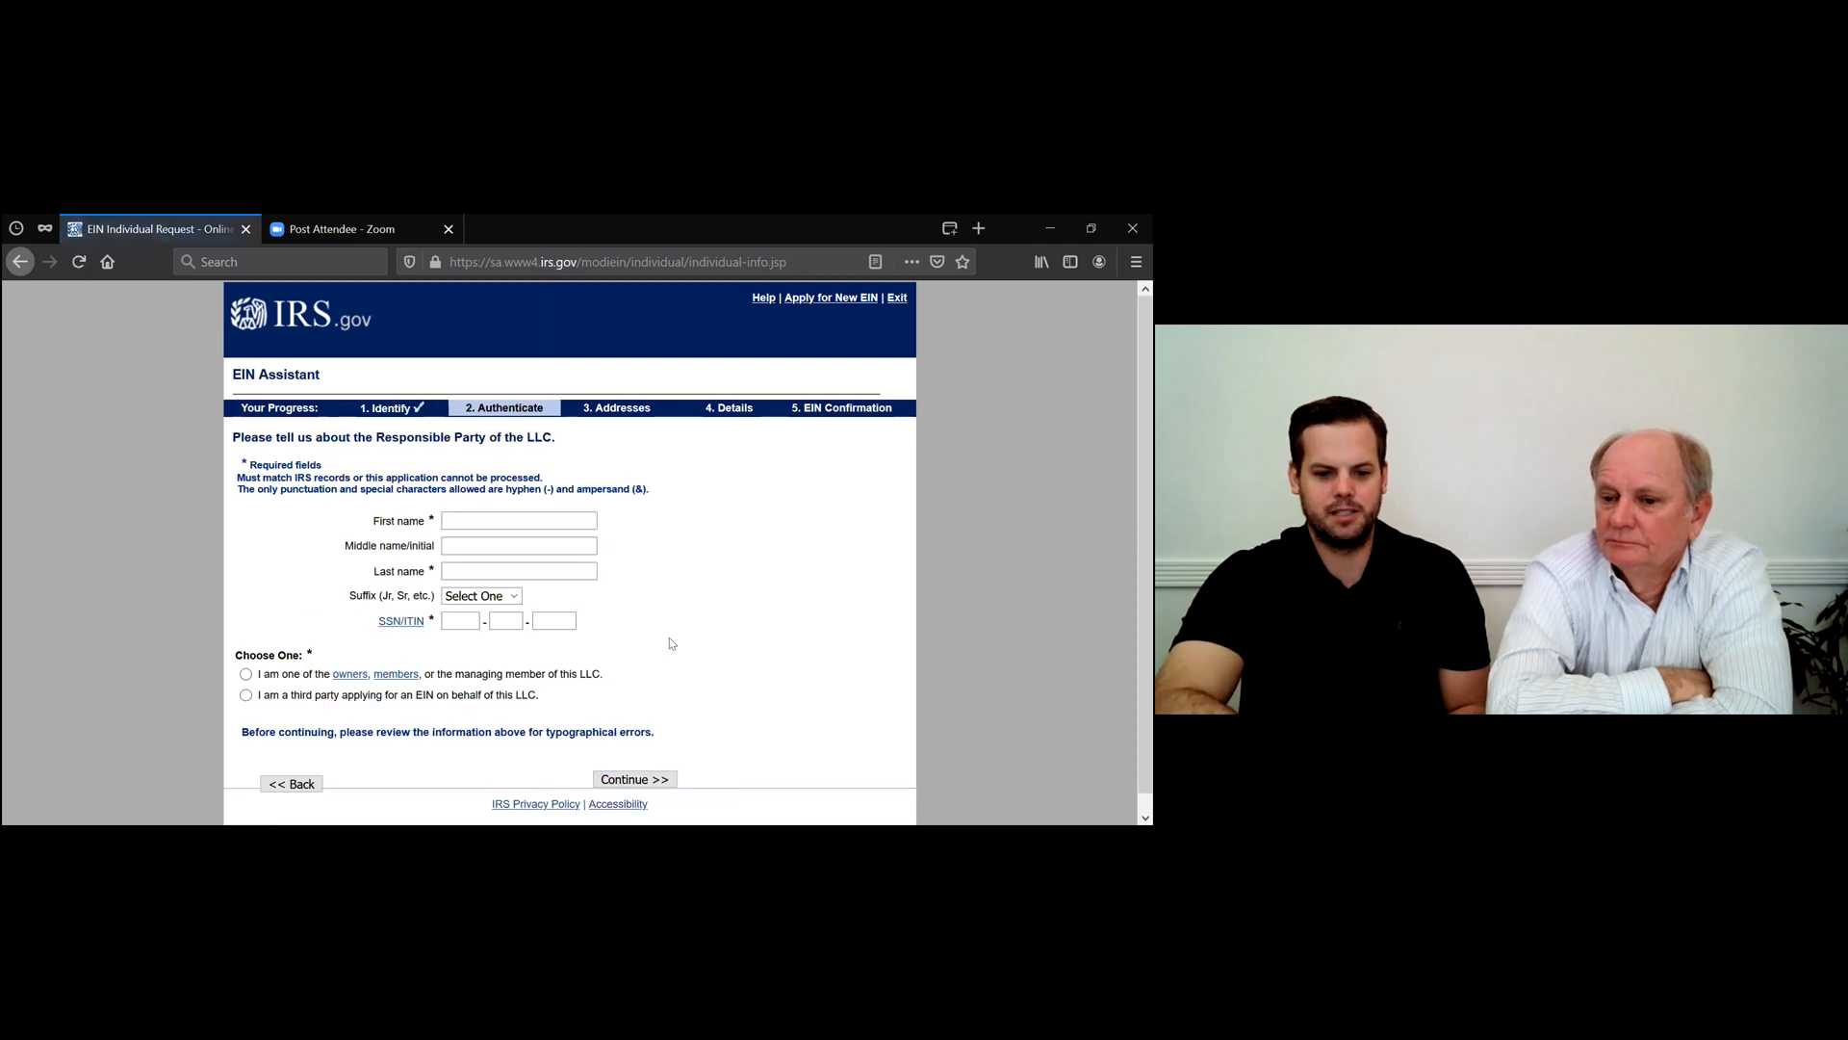
# Enter a first and last name for the responsible party of the LLC, leaving the middle name blank.
pyautogui.click(539, 513)
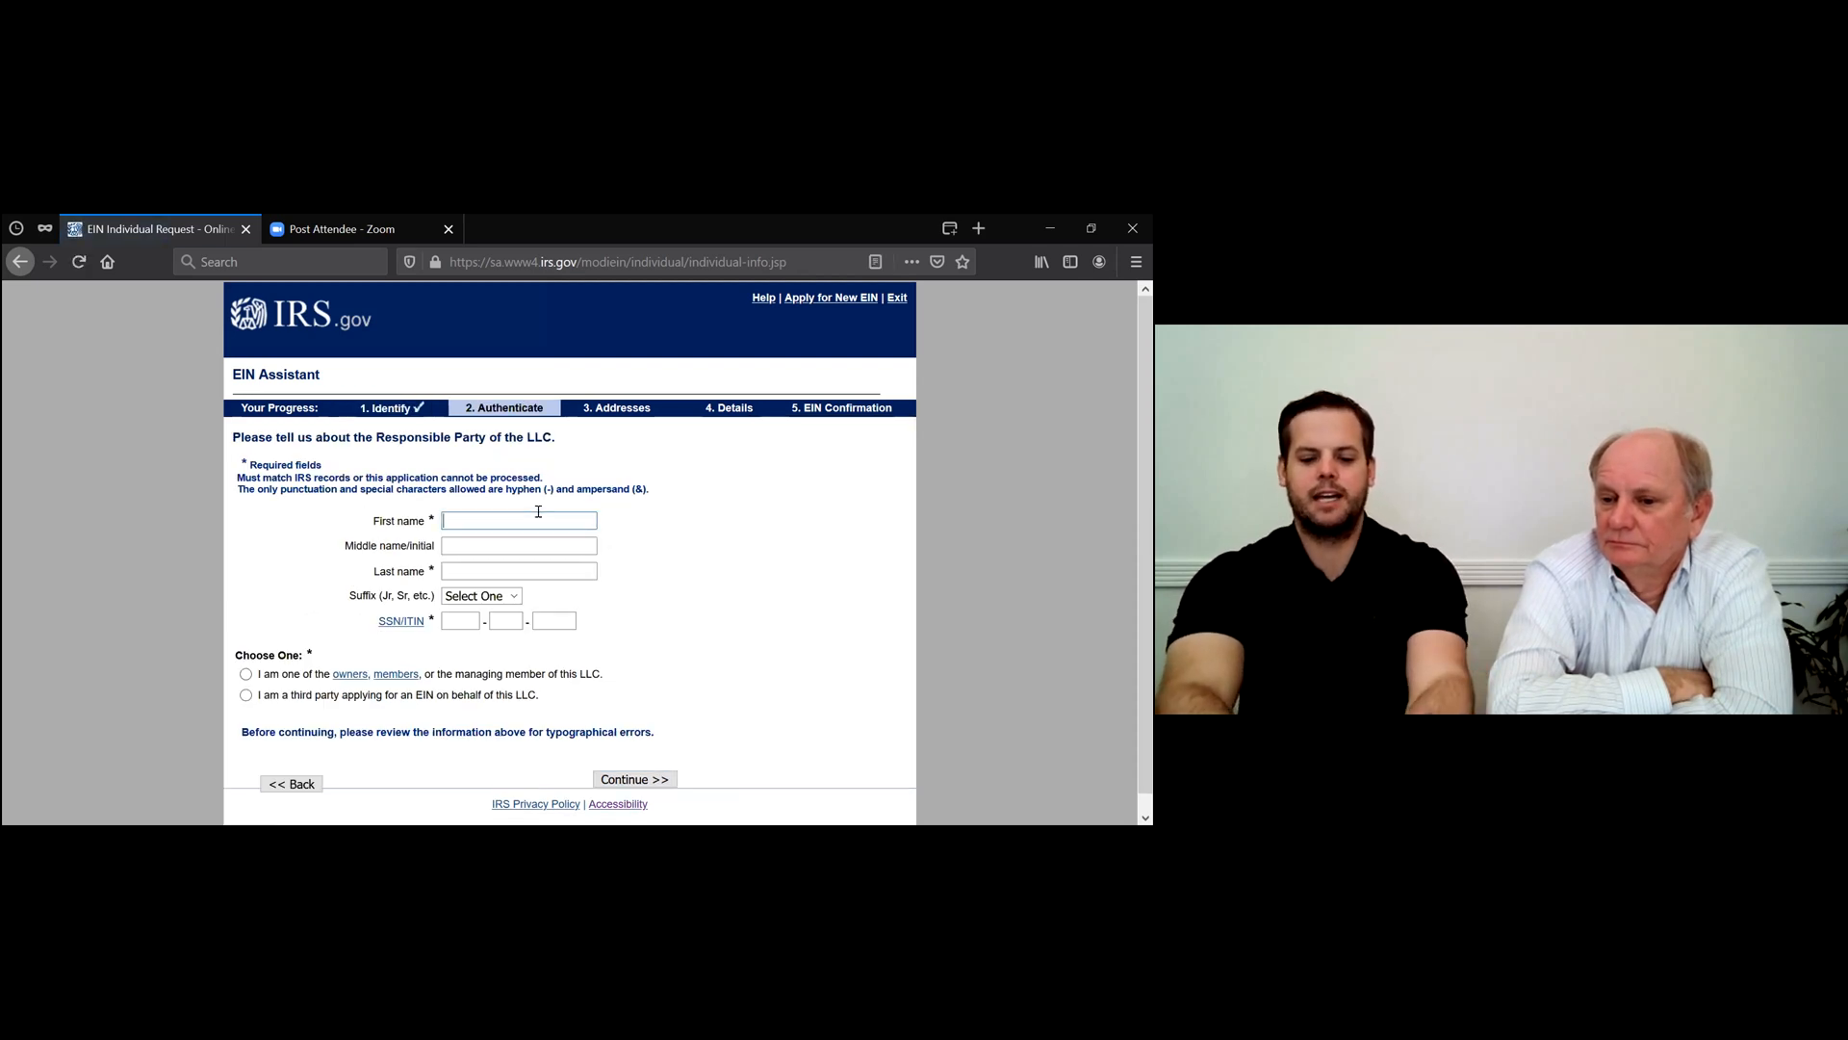
pyautogui.write('Jo')
pyautogui.write('Doe')
pyautogui.press('BackSpace')
pyautogui.press('BackSpace')
pyautogui.press('BackSpace')
pyautogui.press('BackSpace')
pyautogui.press('Tab')
pyautogui.press('Tab')
pyautogui.write('Doie')
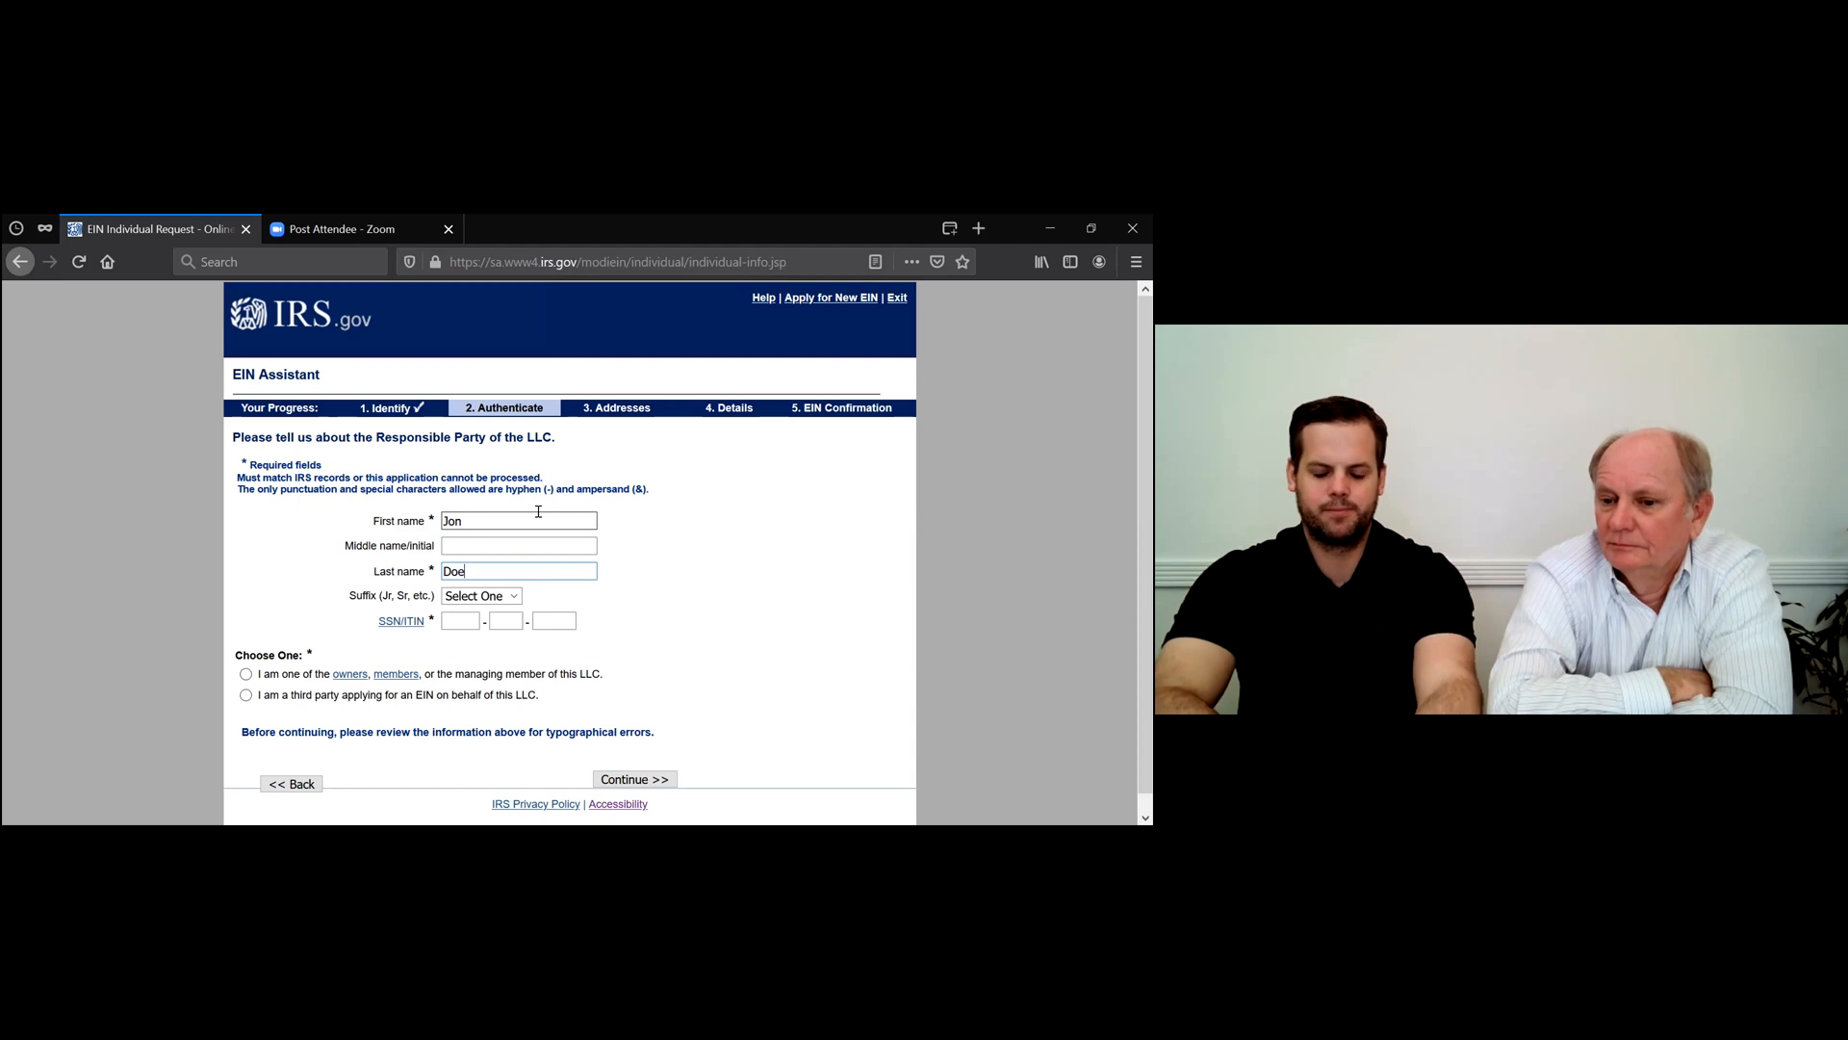
pyautogui.press('Tab')
# Complete the responsible party's name and SSN/ITIN, declare the applicant an owner, member or managing member of the LLC, and submit.
pyautogui.click(452, 624)
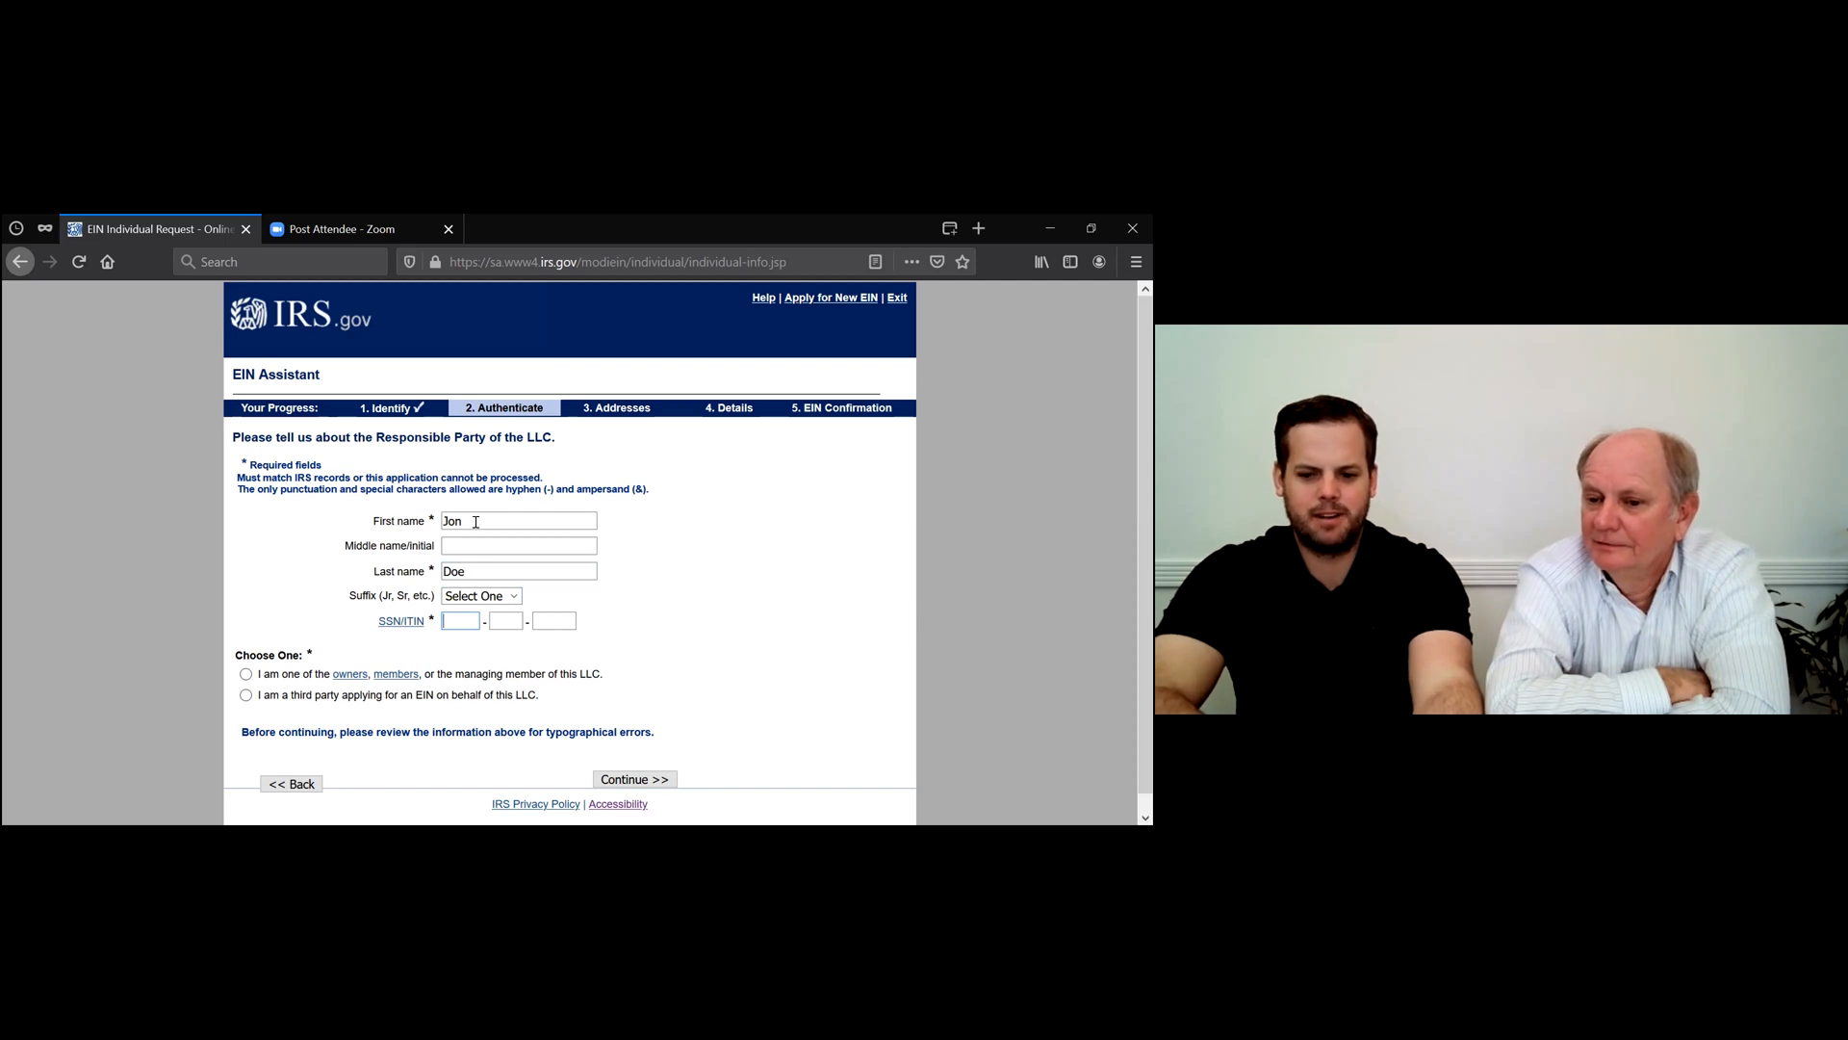
pyautogui.moveTo(475, 521); pyautogui.dragTo(328, 501)
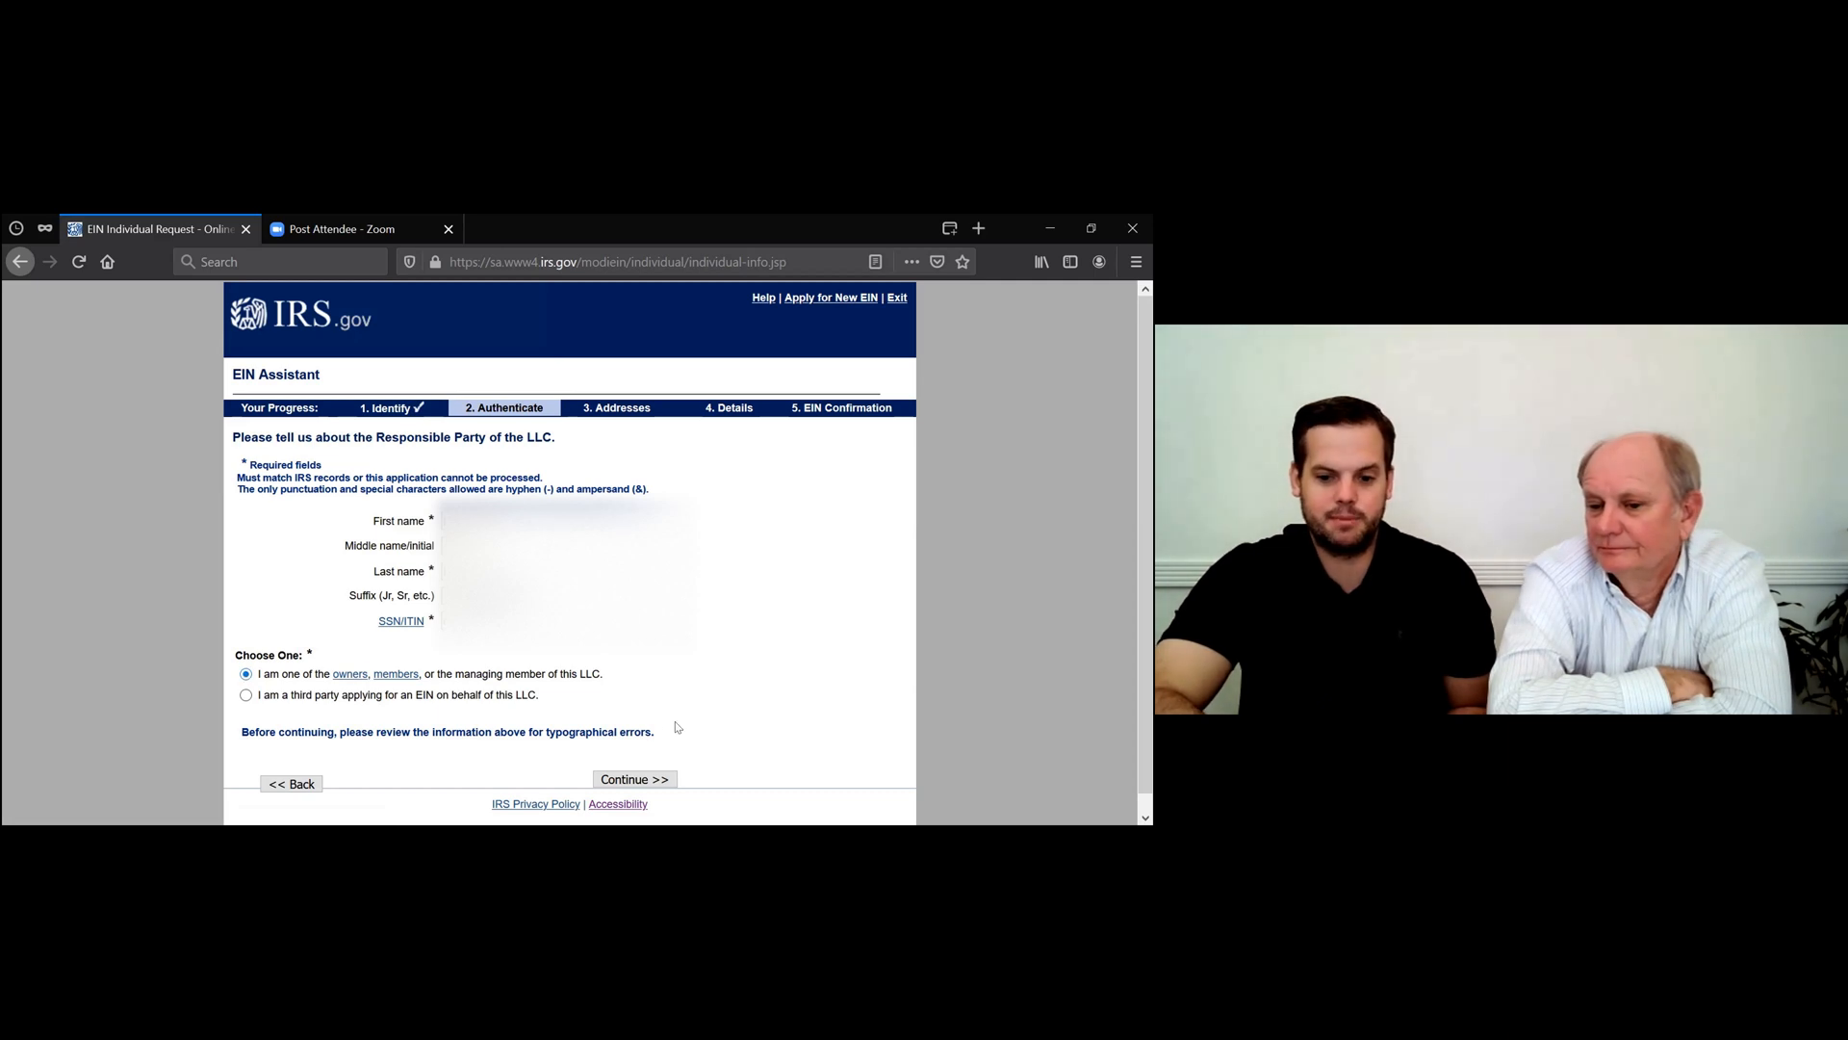
pyautogui.click(635, 779)
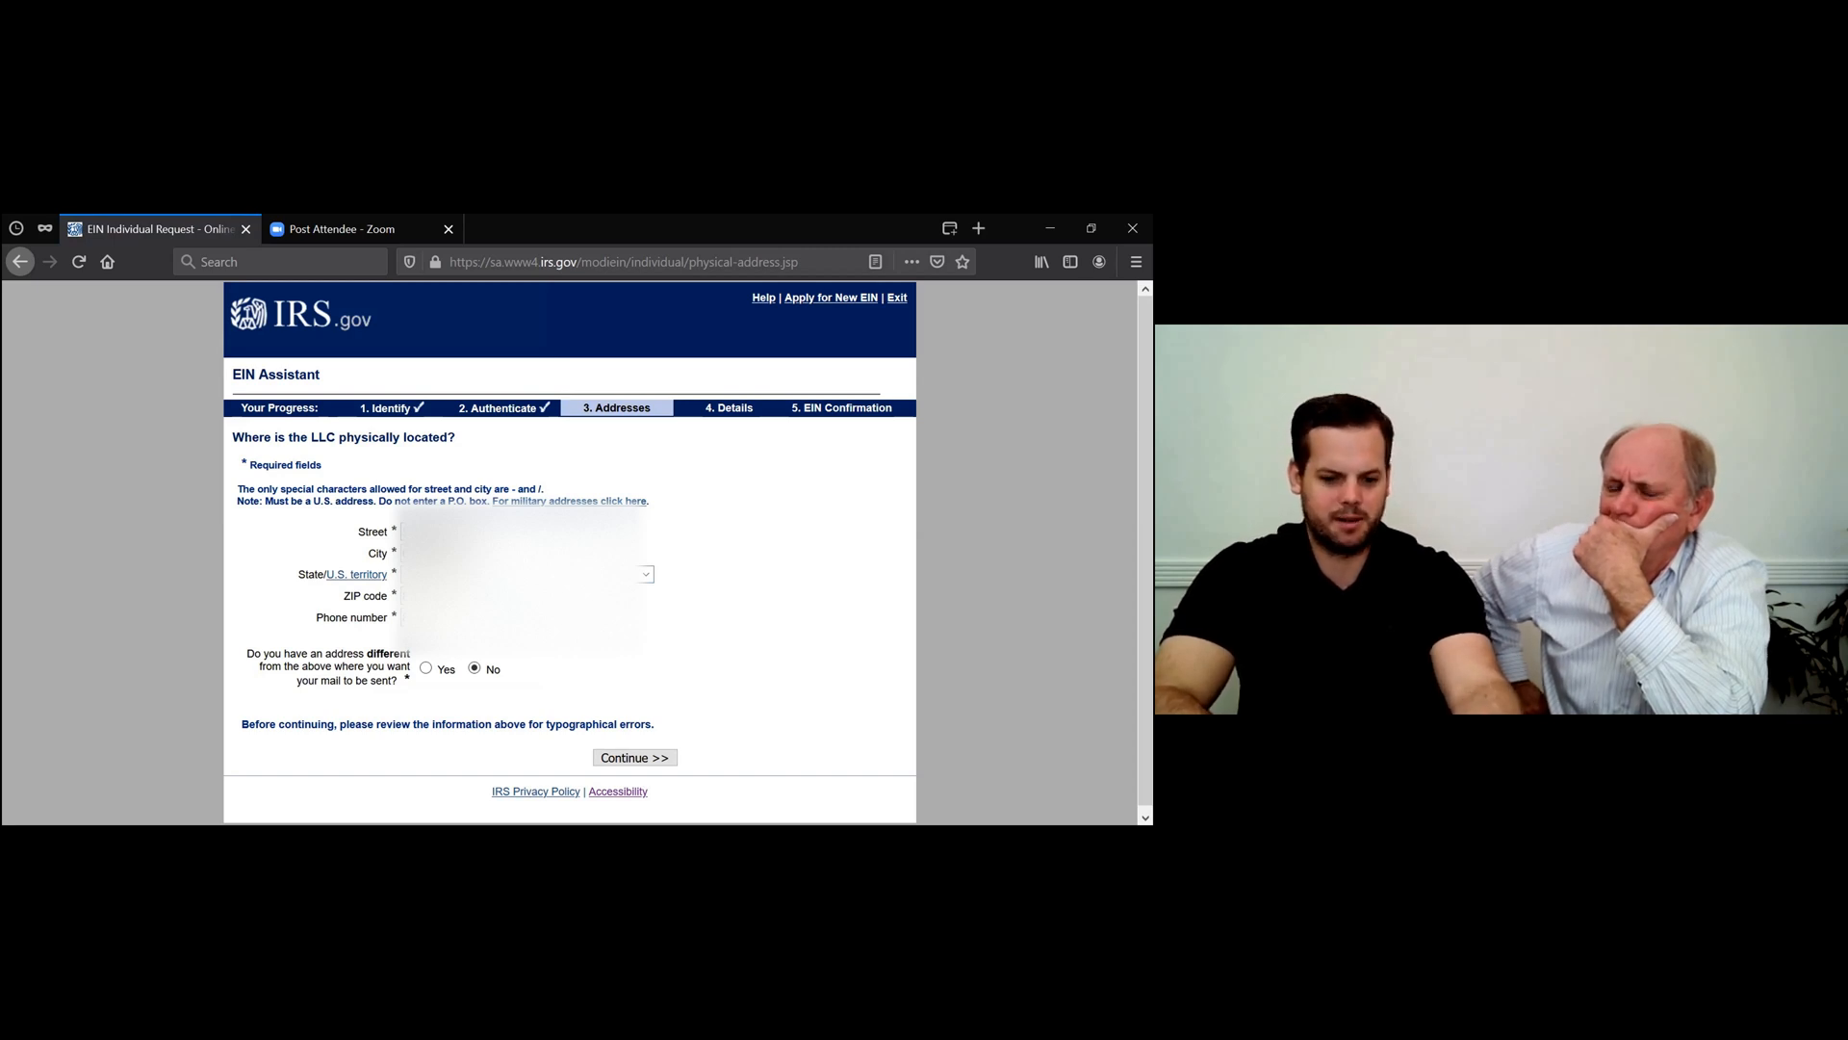
# Submit the LLC's physical address and phone number, with No selected for a different mailing address.
pyautogui.click(631, 756)
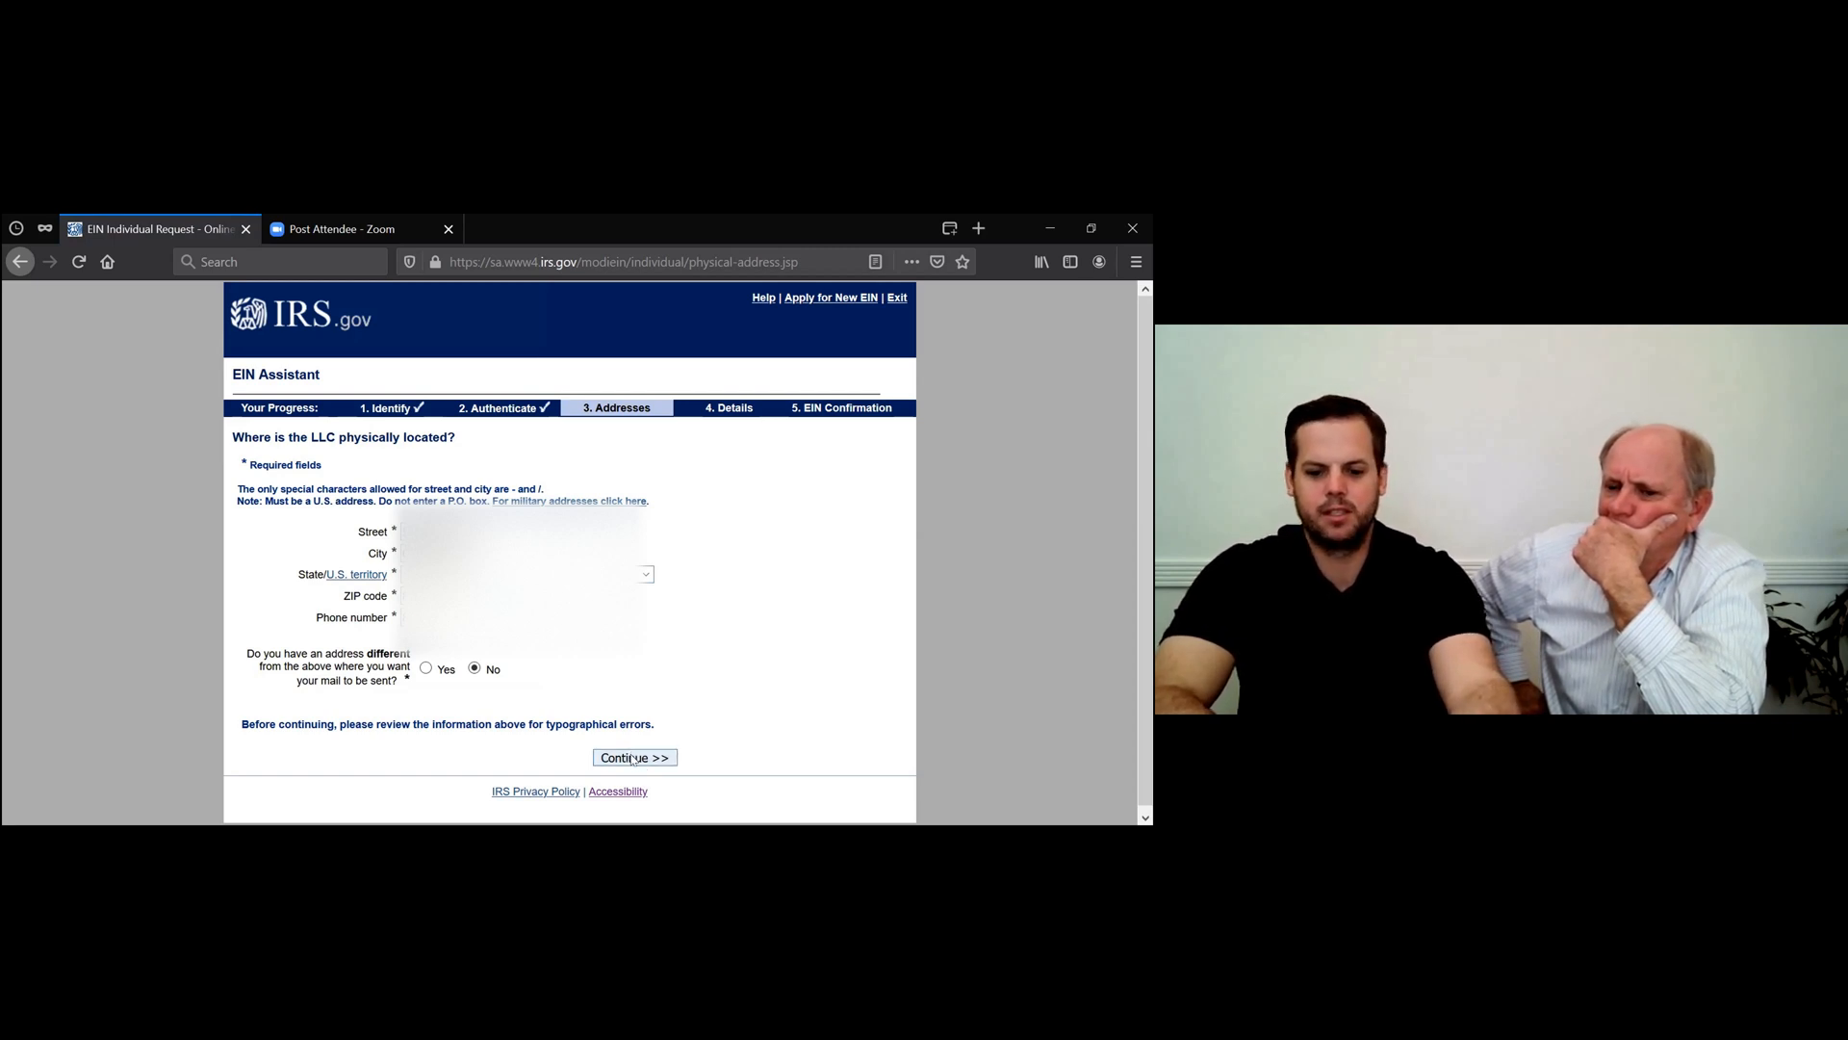
pyautogui.click(631, 758)
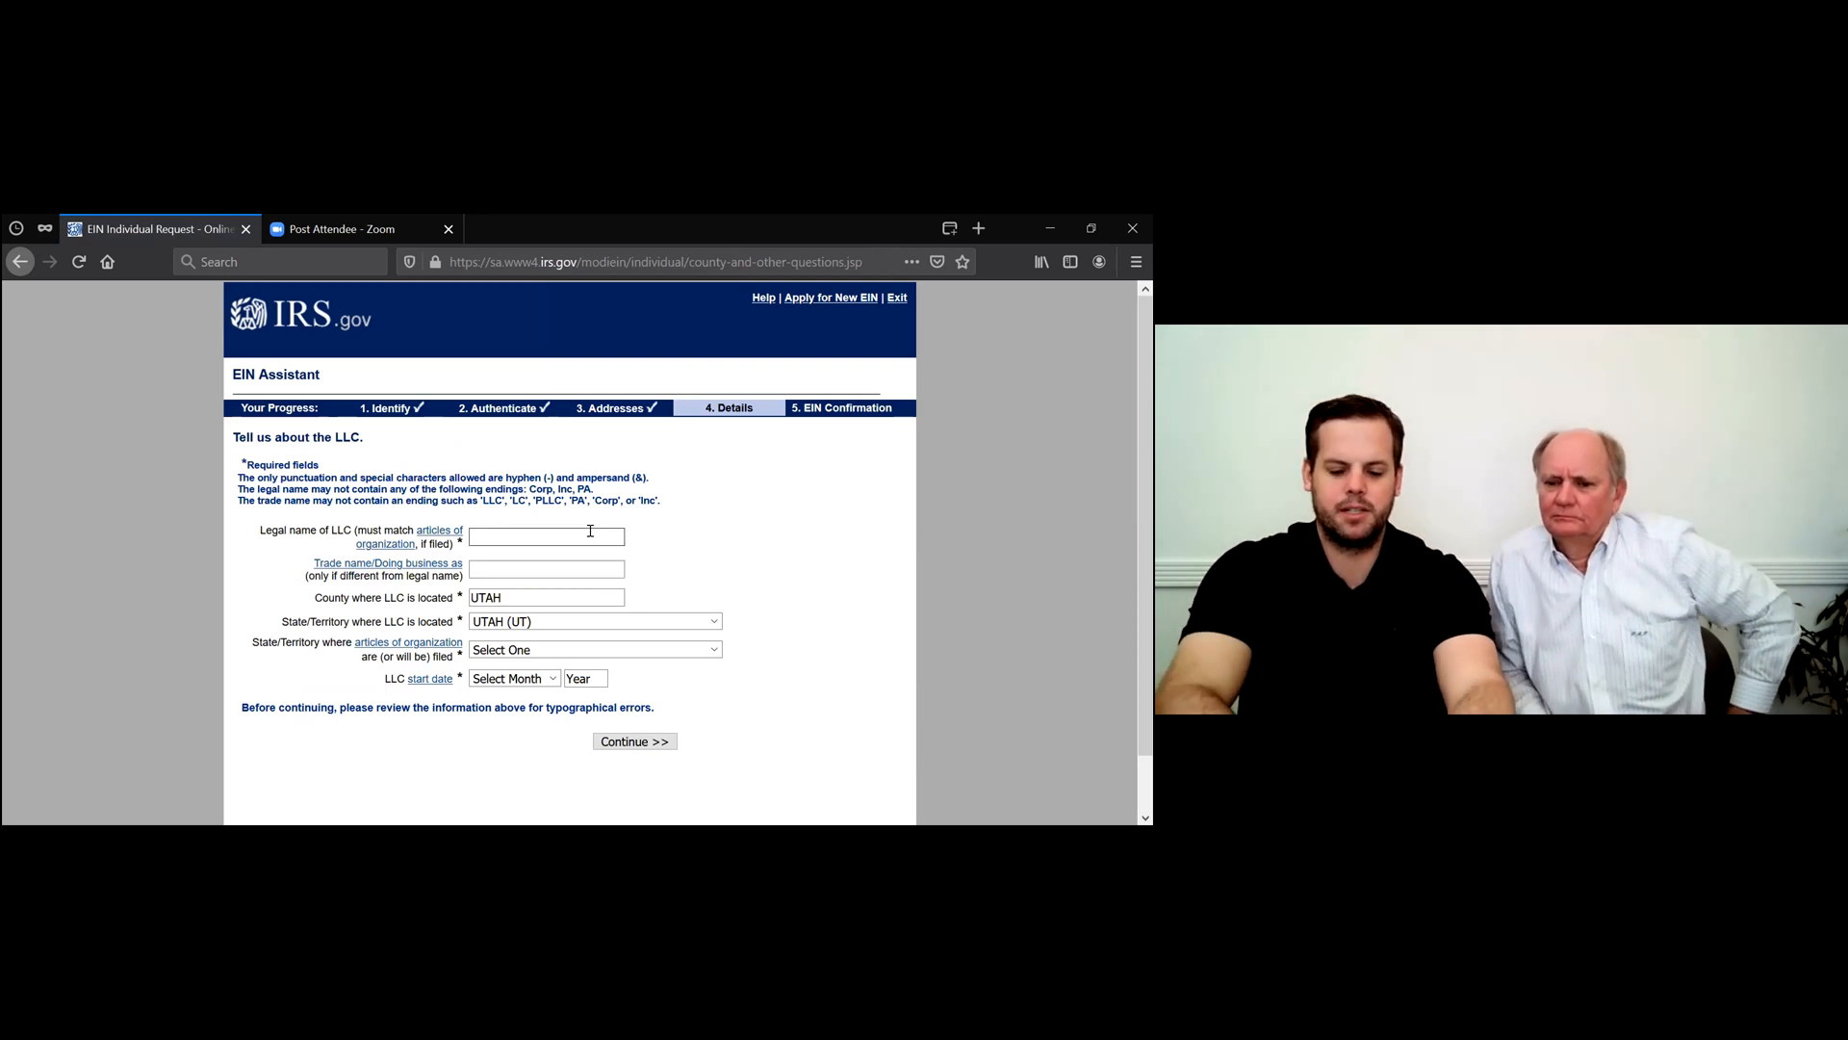
# Enter Lee & Ben Training as the legal name of the LLC.
pyautogui.click(590, 530)
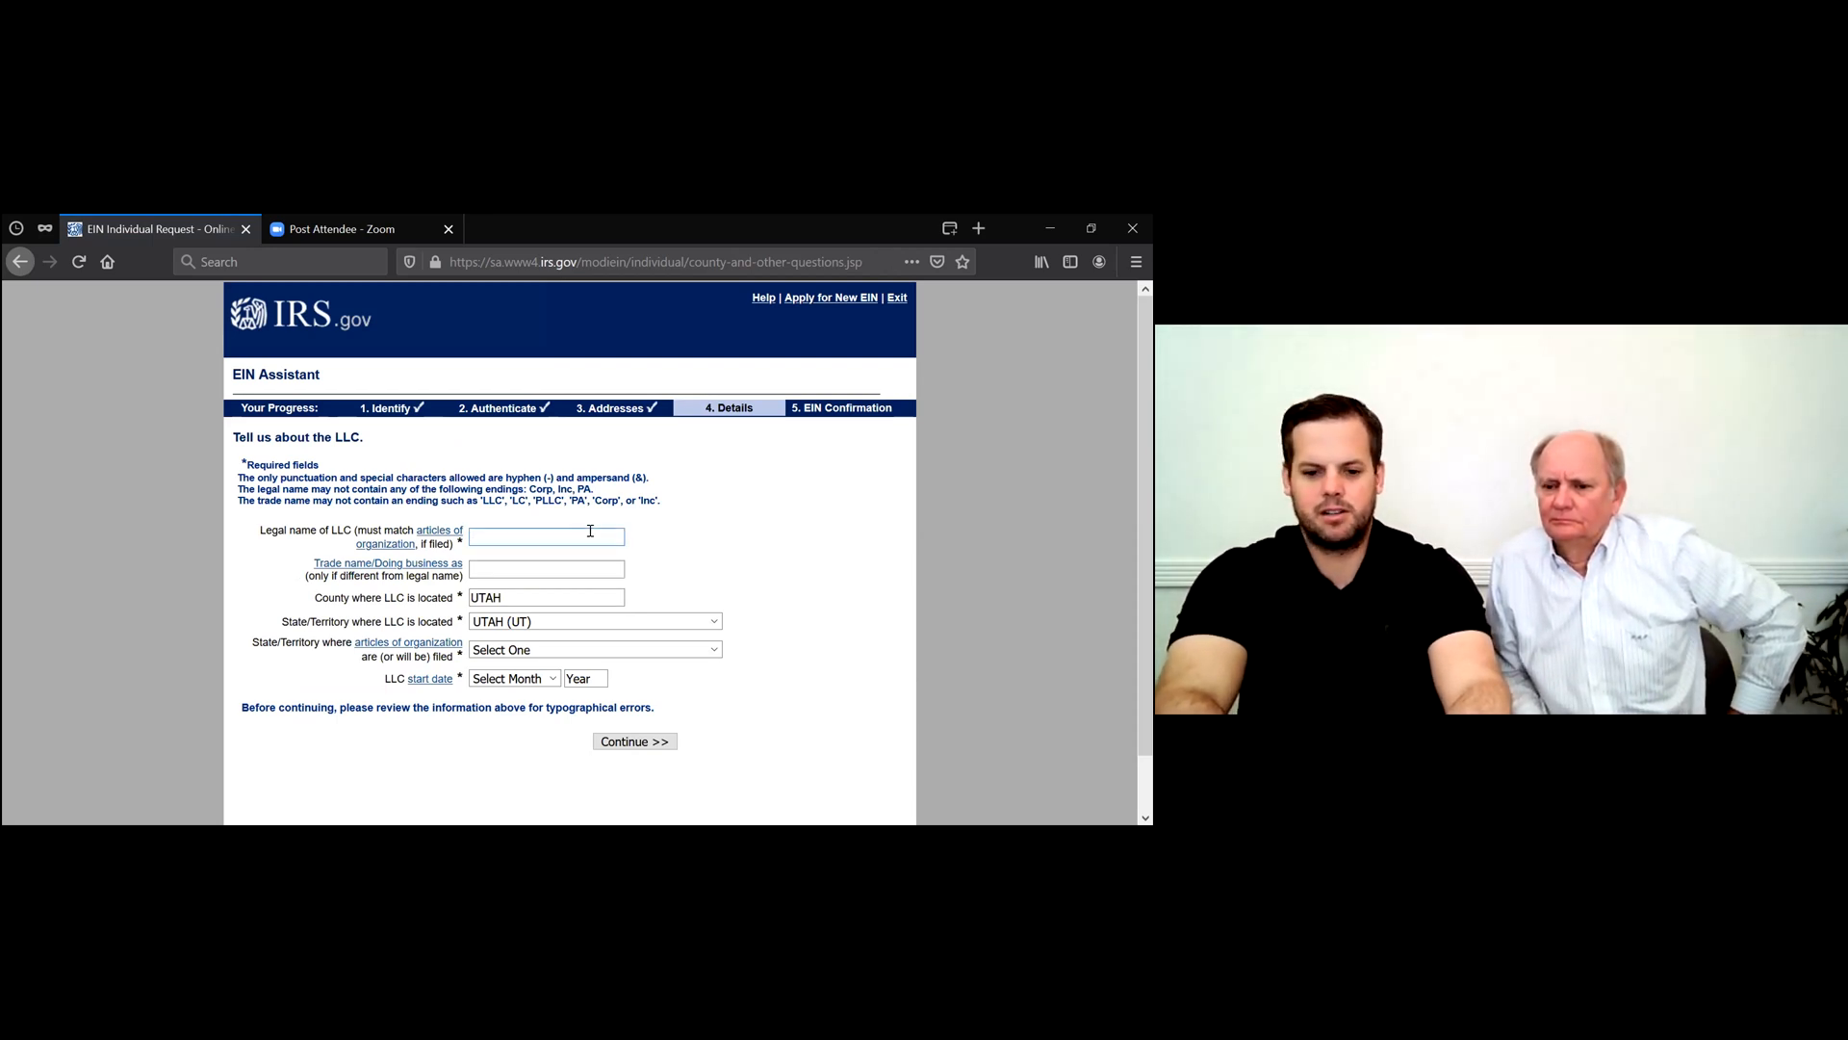
pyautogui.write('Lee & Benb')
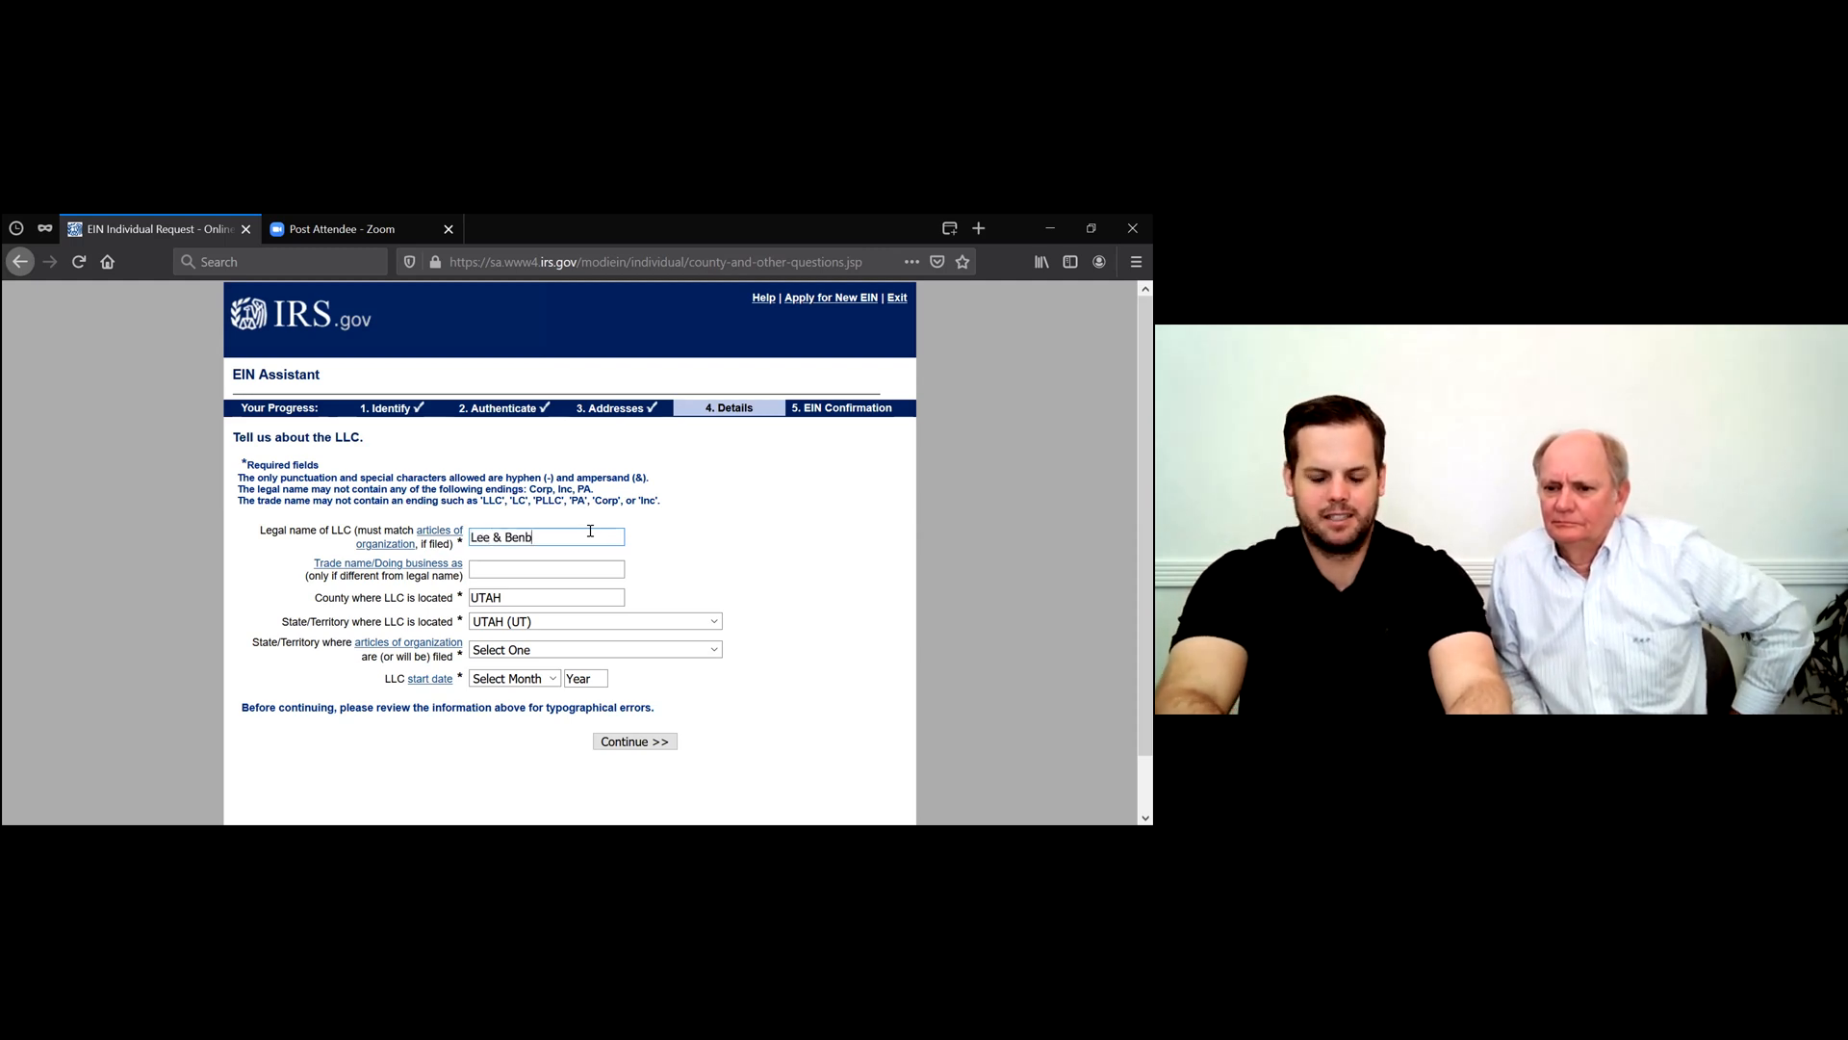
pyautogui.press('BackSpace')
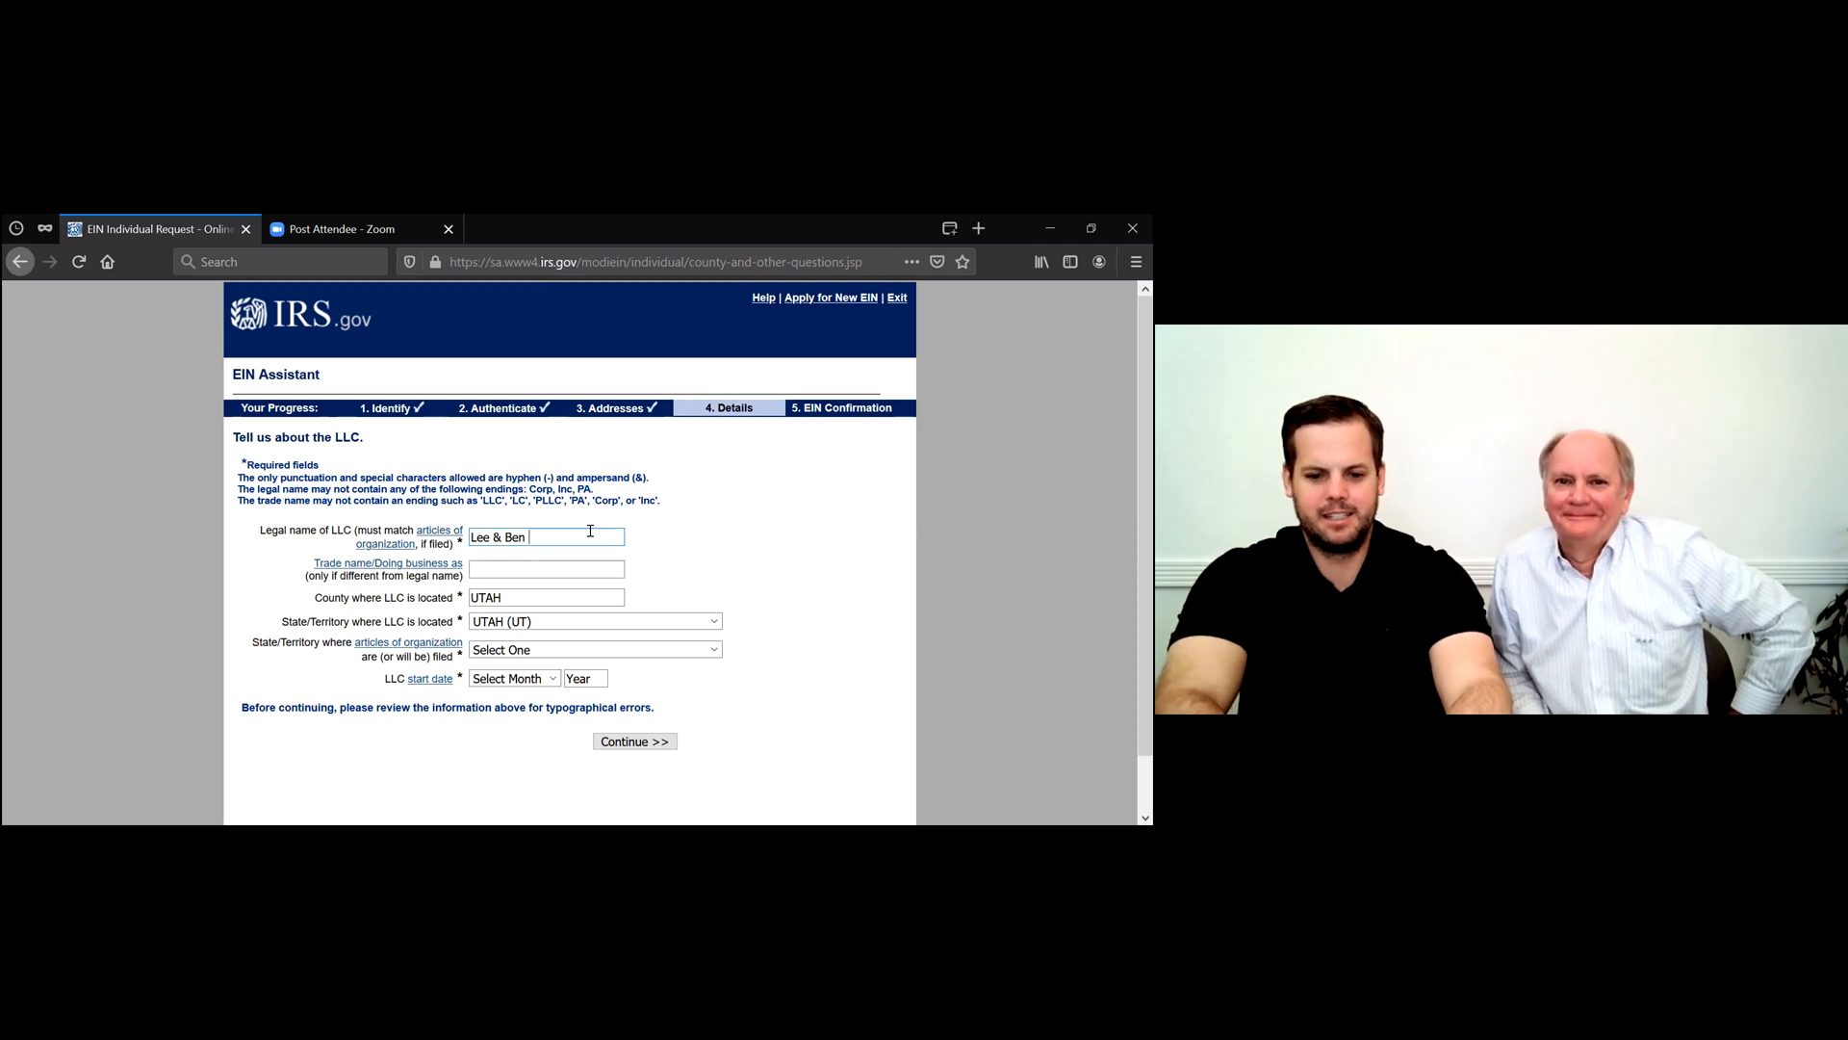
pyautogui.write('Training')
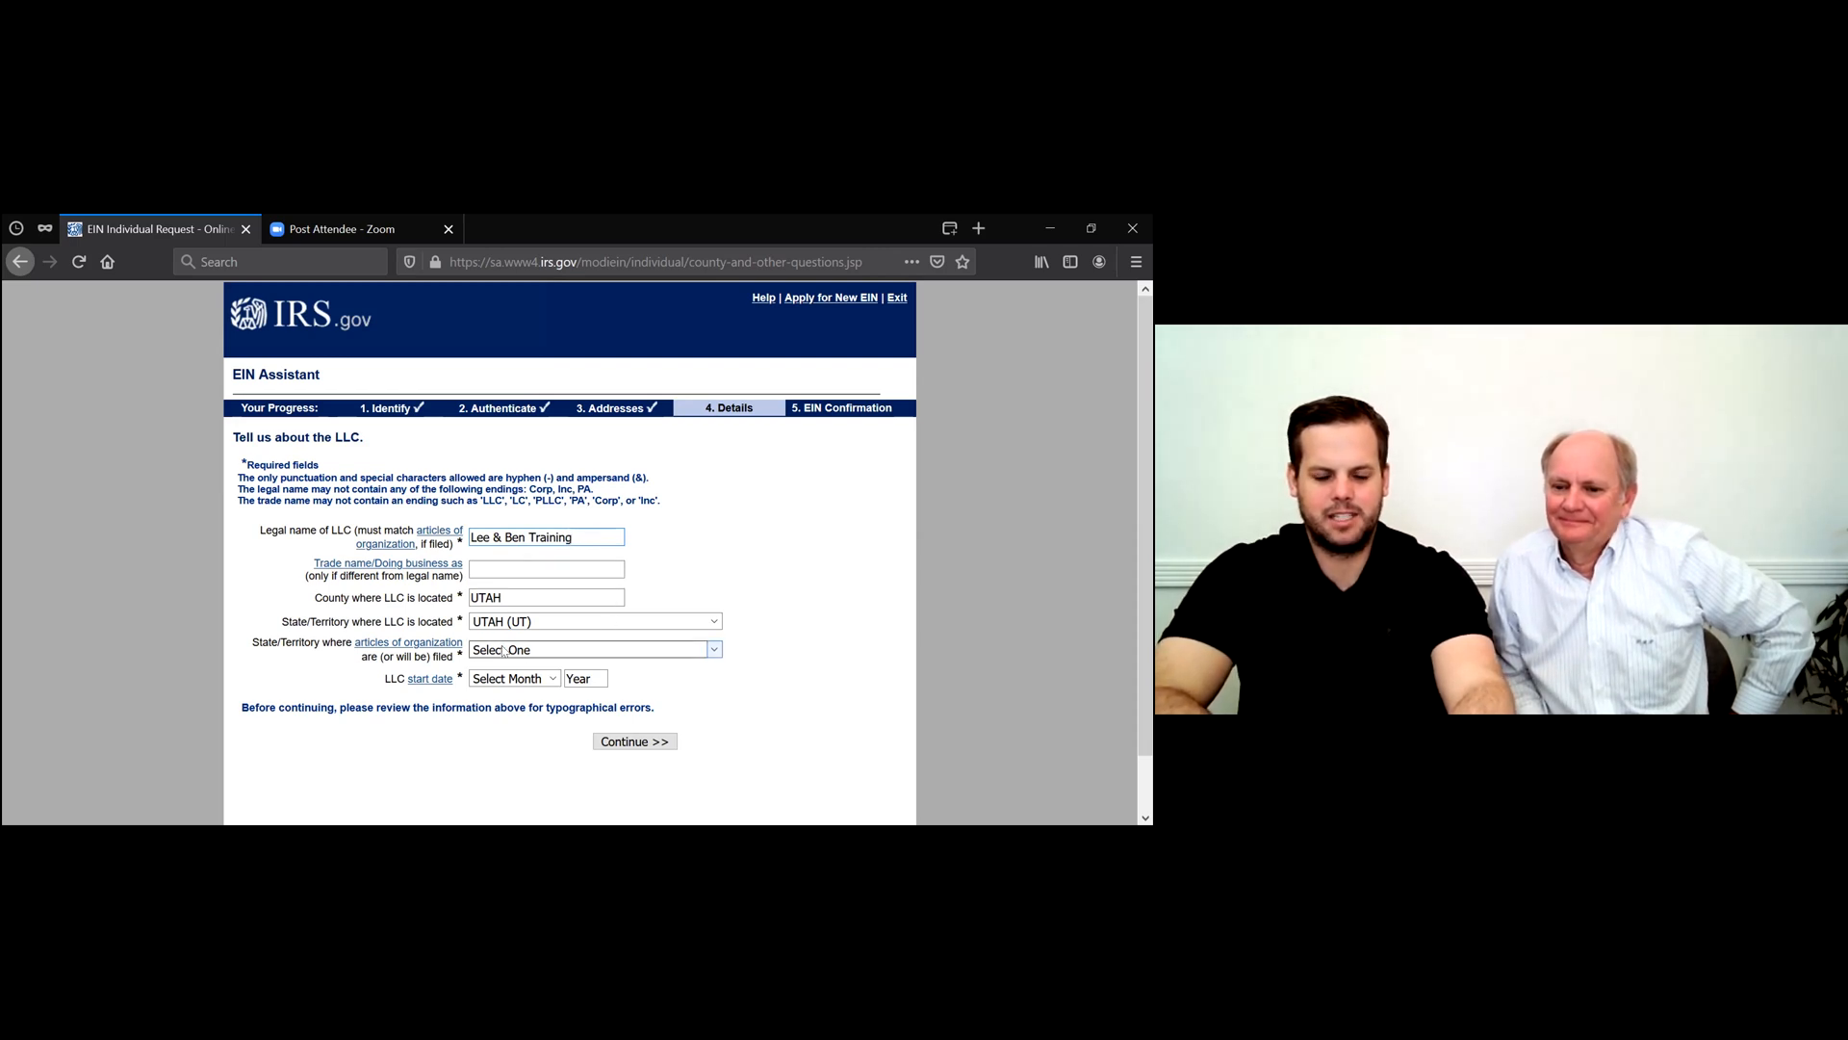
# Set UTAH (UT) as the articles of organization filing state and January 2021 as the LLC start date, and submit the details.
pyautogui.click(717, 652)
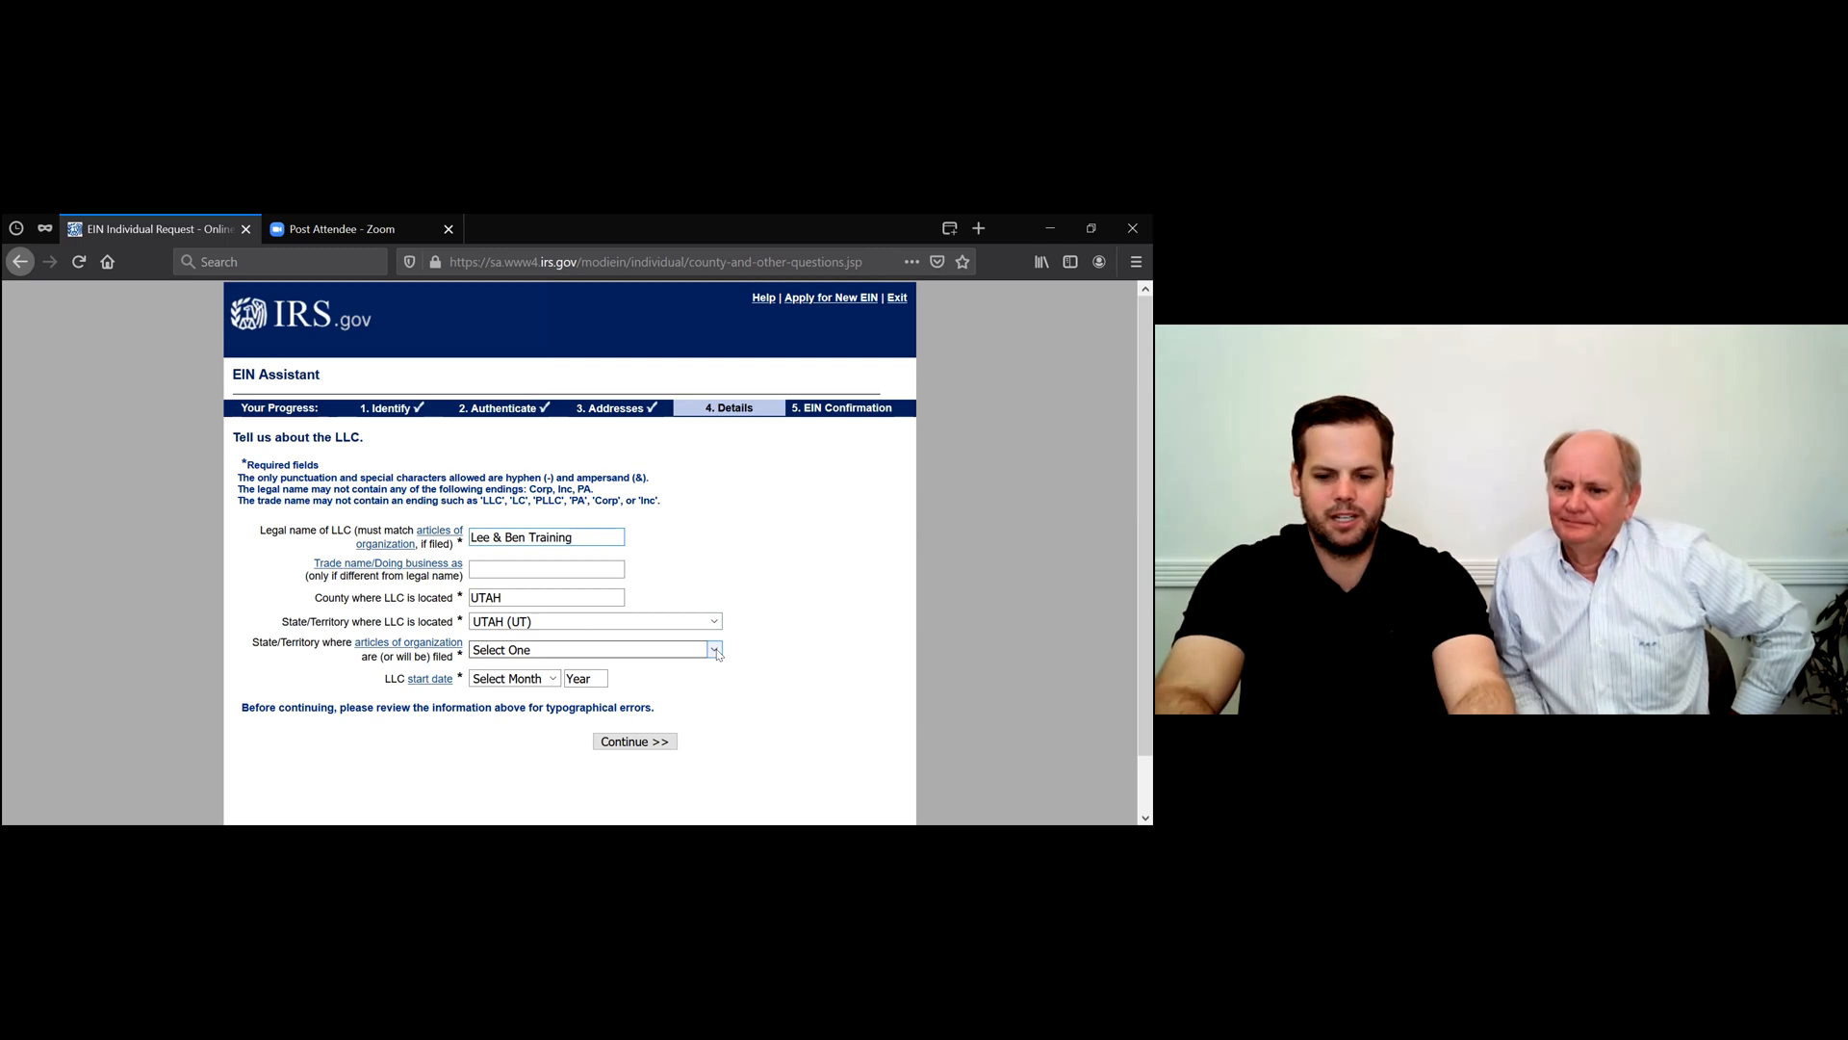
pyautogui.click(717, 653)
pyautogui.press('u')
pyautogui.click(542, 684)
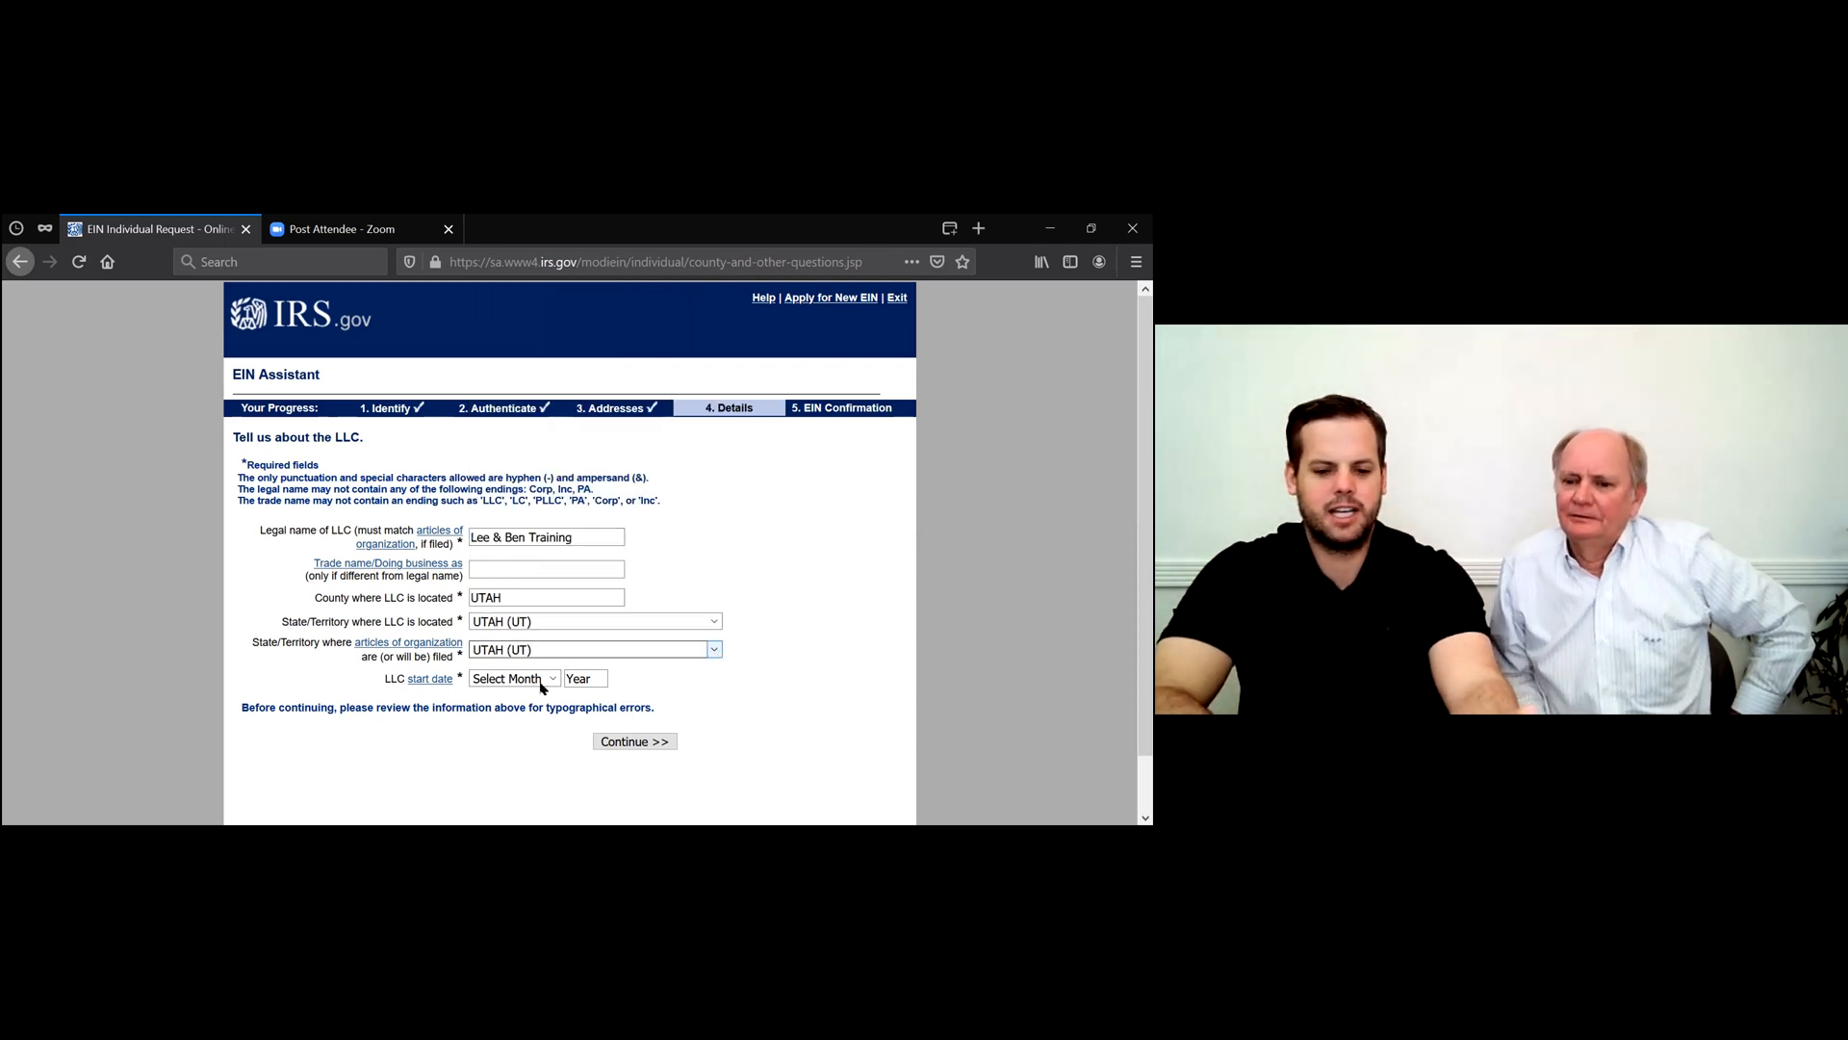
pyautogui.click(545, 683)
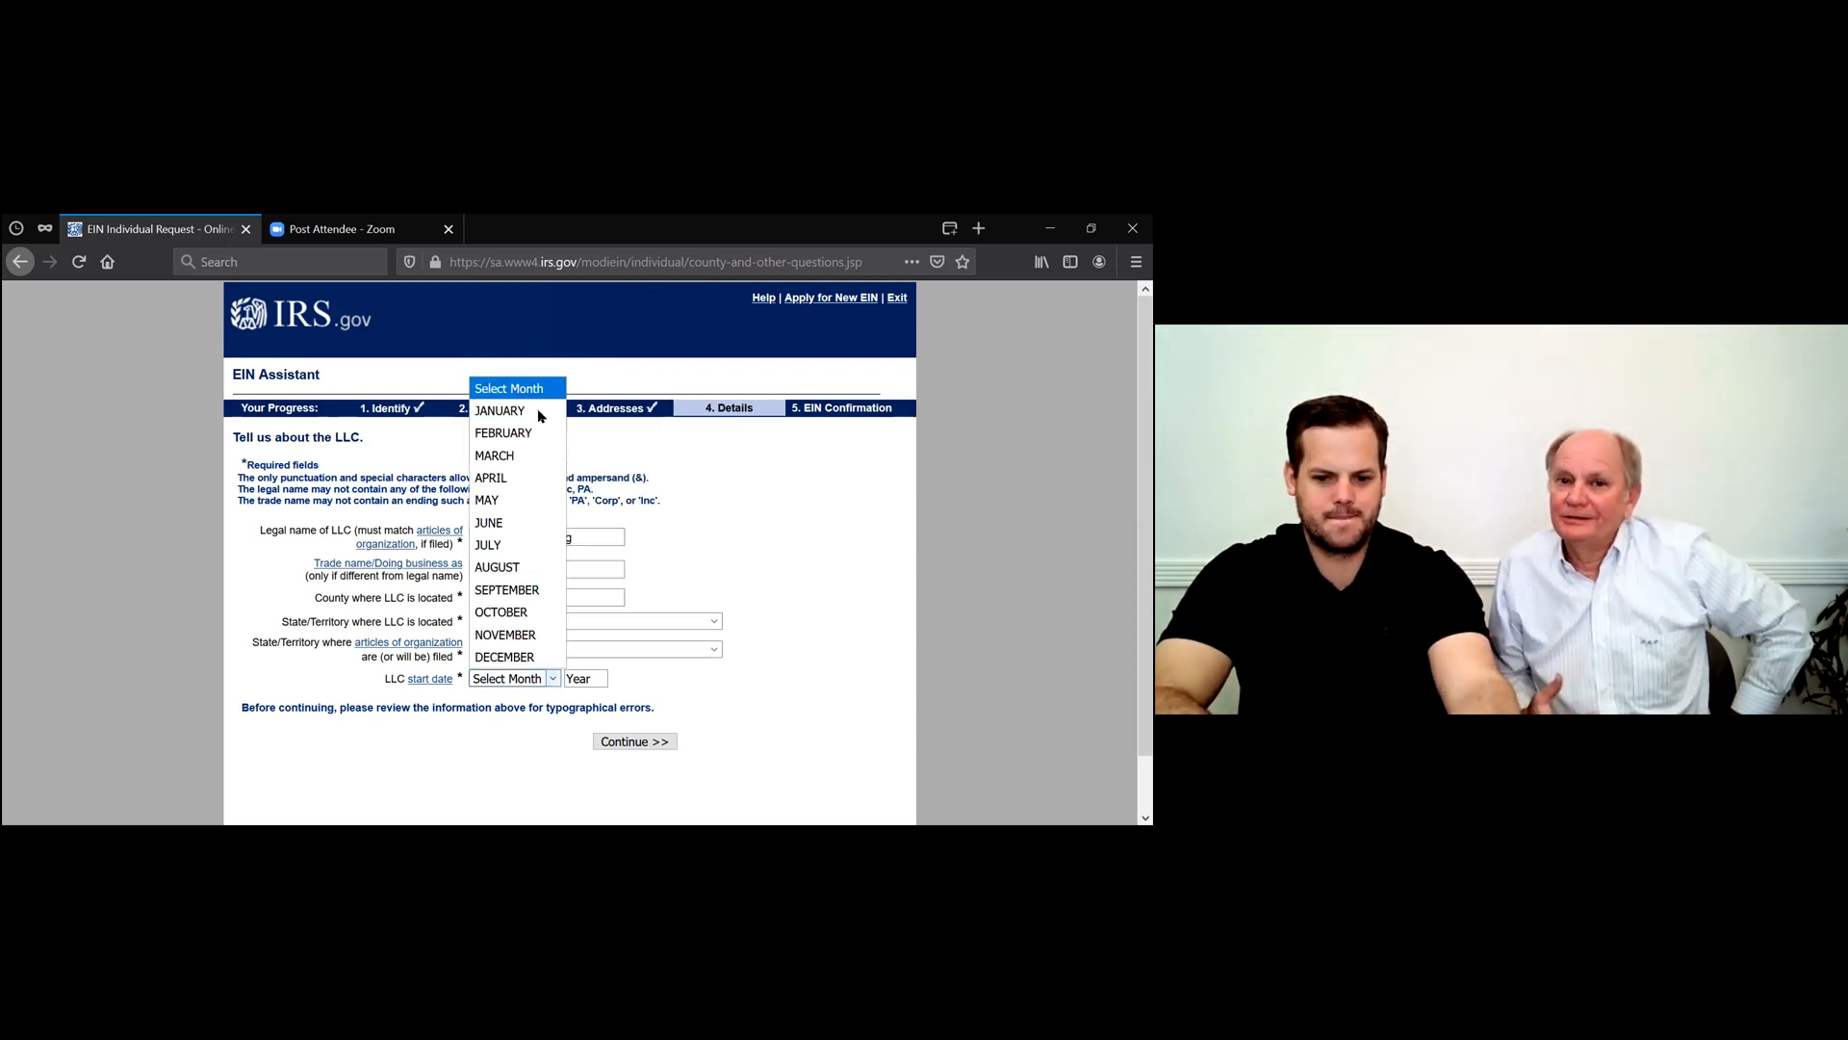
pyautogui.press('Return')
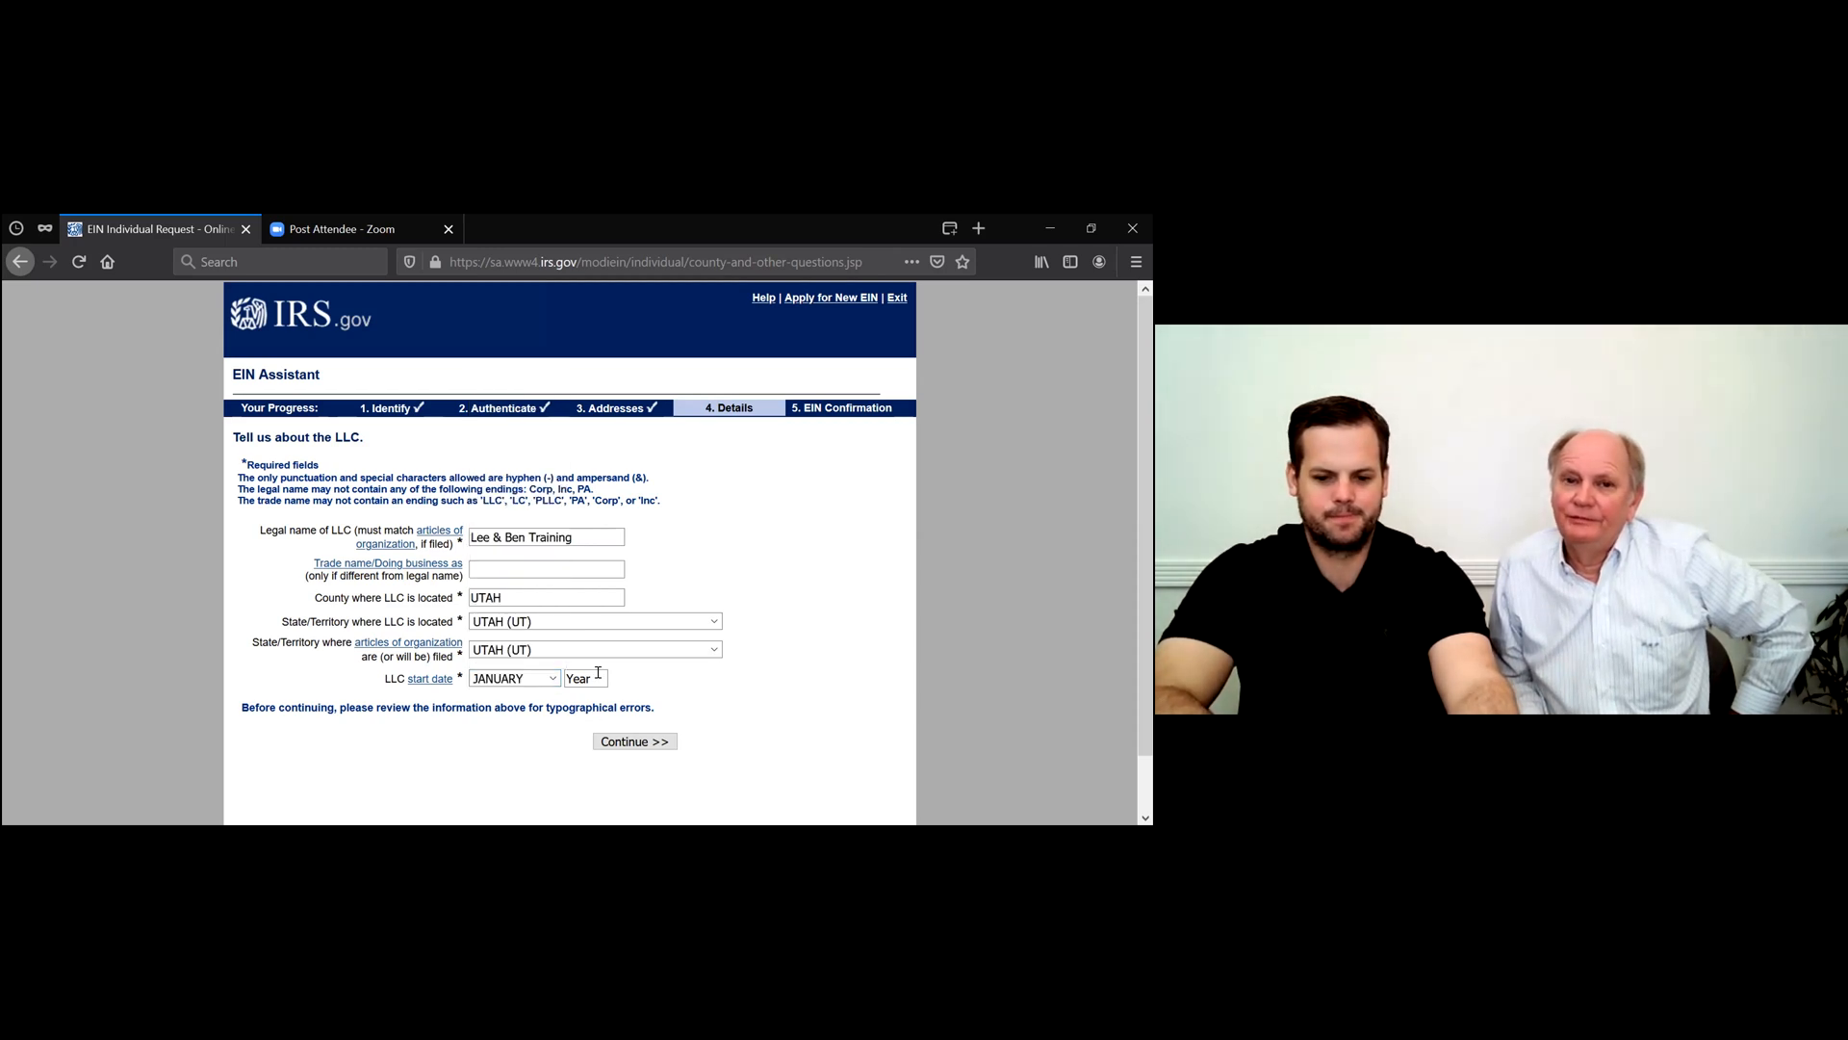
pyautogui.click(597, 675)
pyautogui.write('2021')
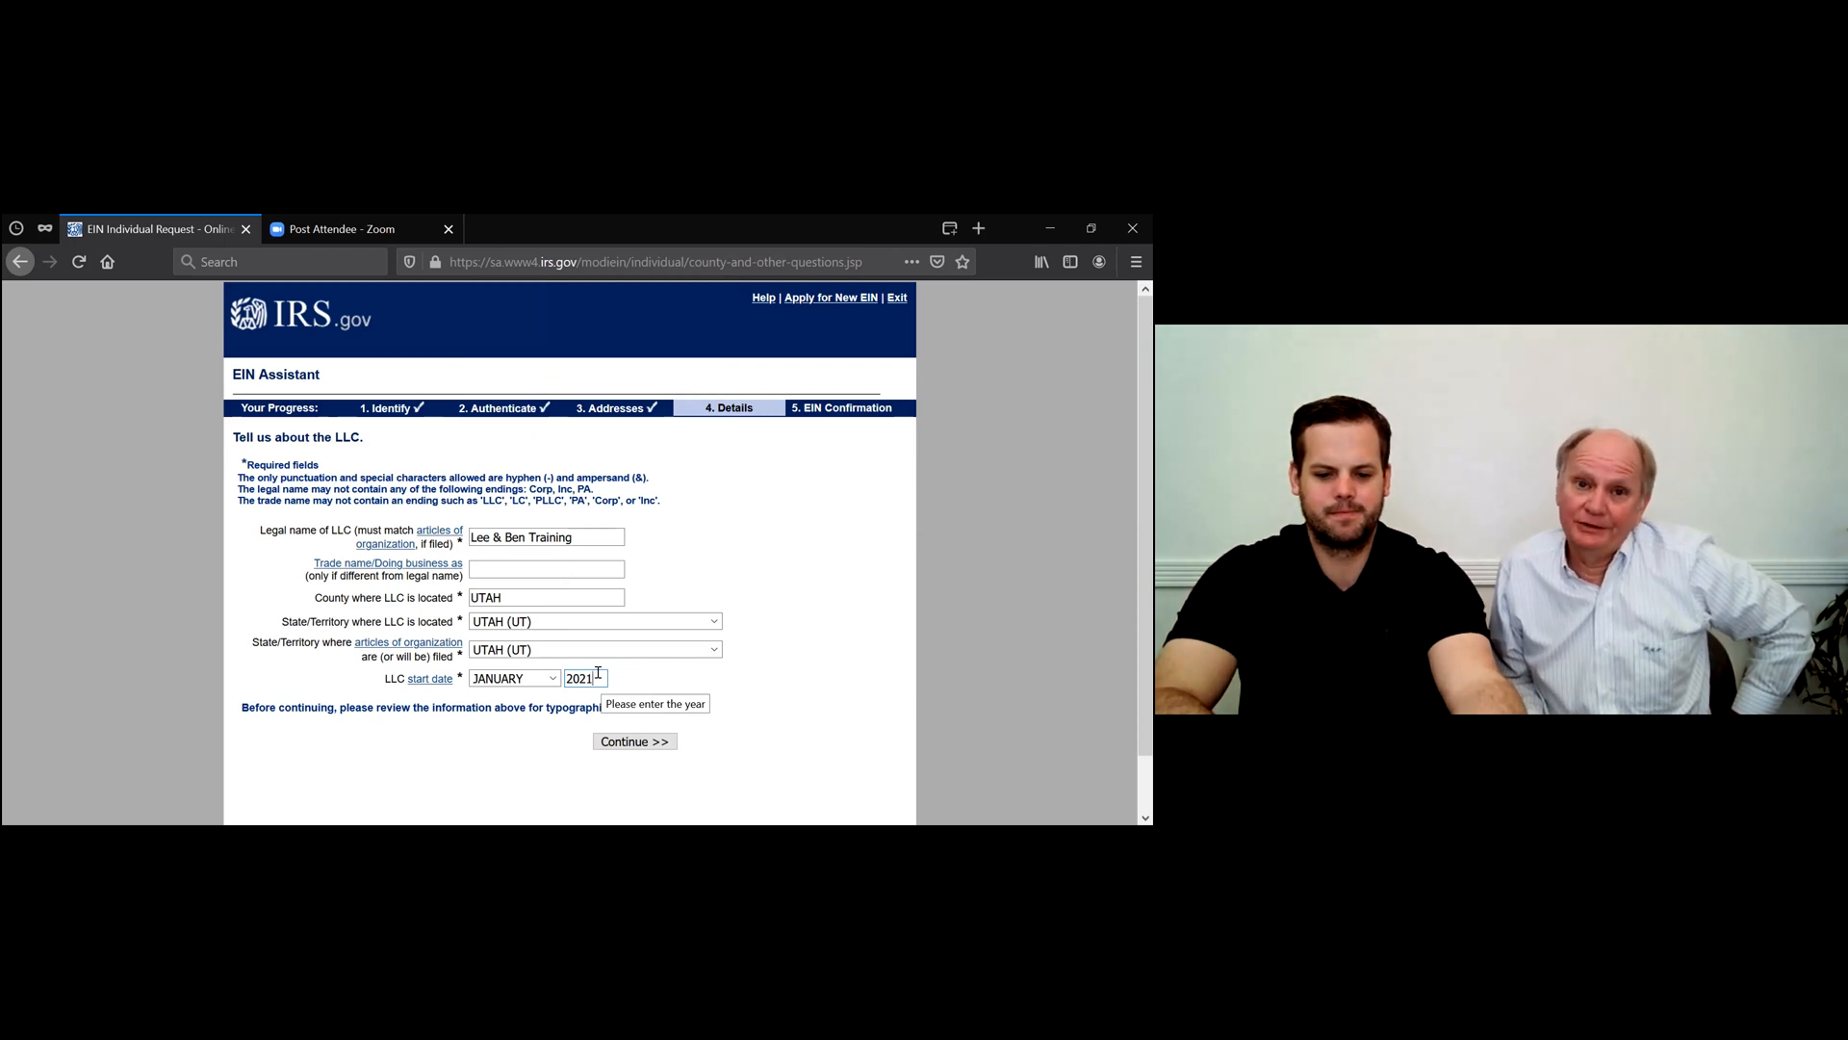
pyautogui.click(634, 742)
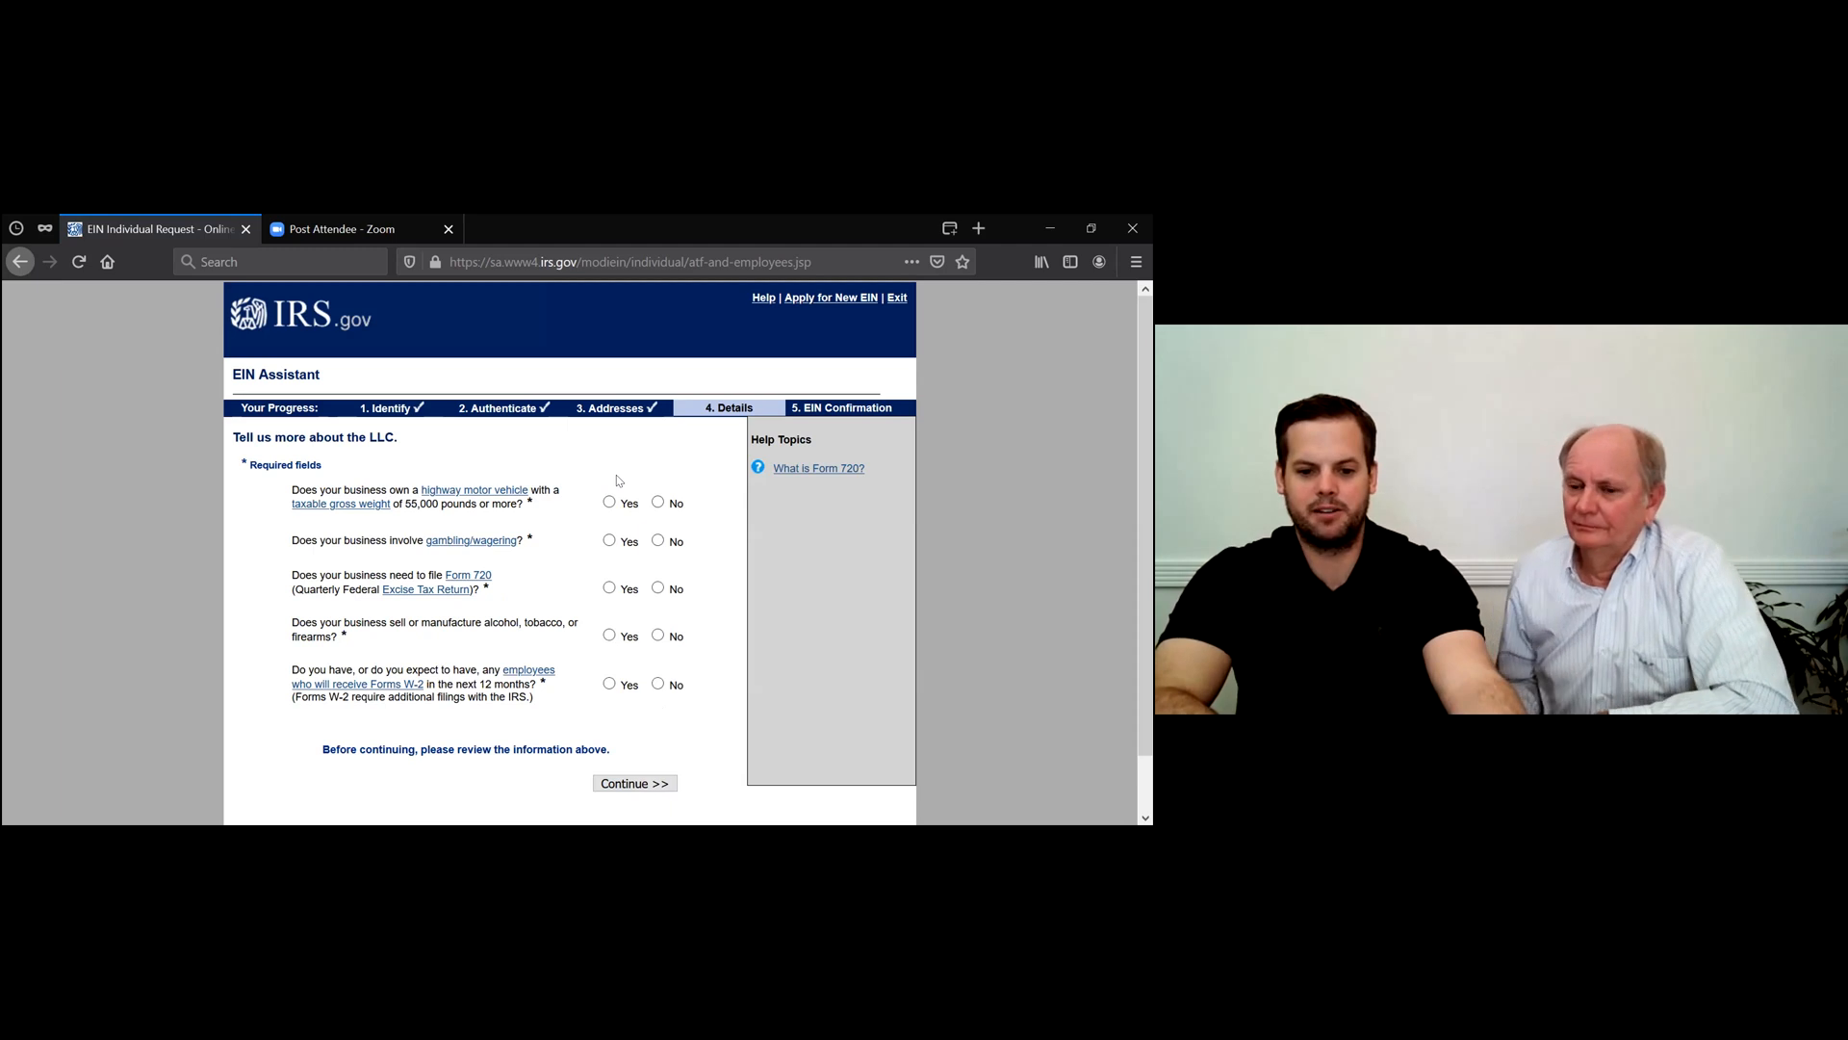
# Answer No to the highway vehicle, gambling, Form 720 and alcohol/tobacco/firearms questions, Yes to W-2 employees within 12 months, and continue.
pyautogui.doubleClick(658, 501)
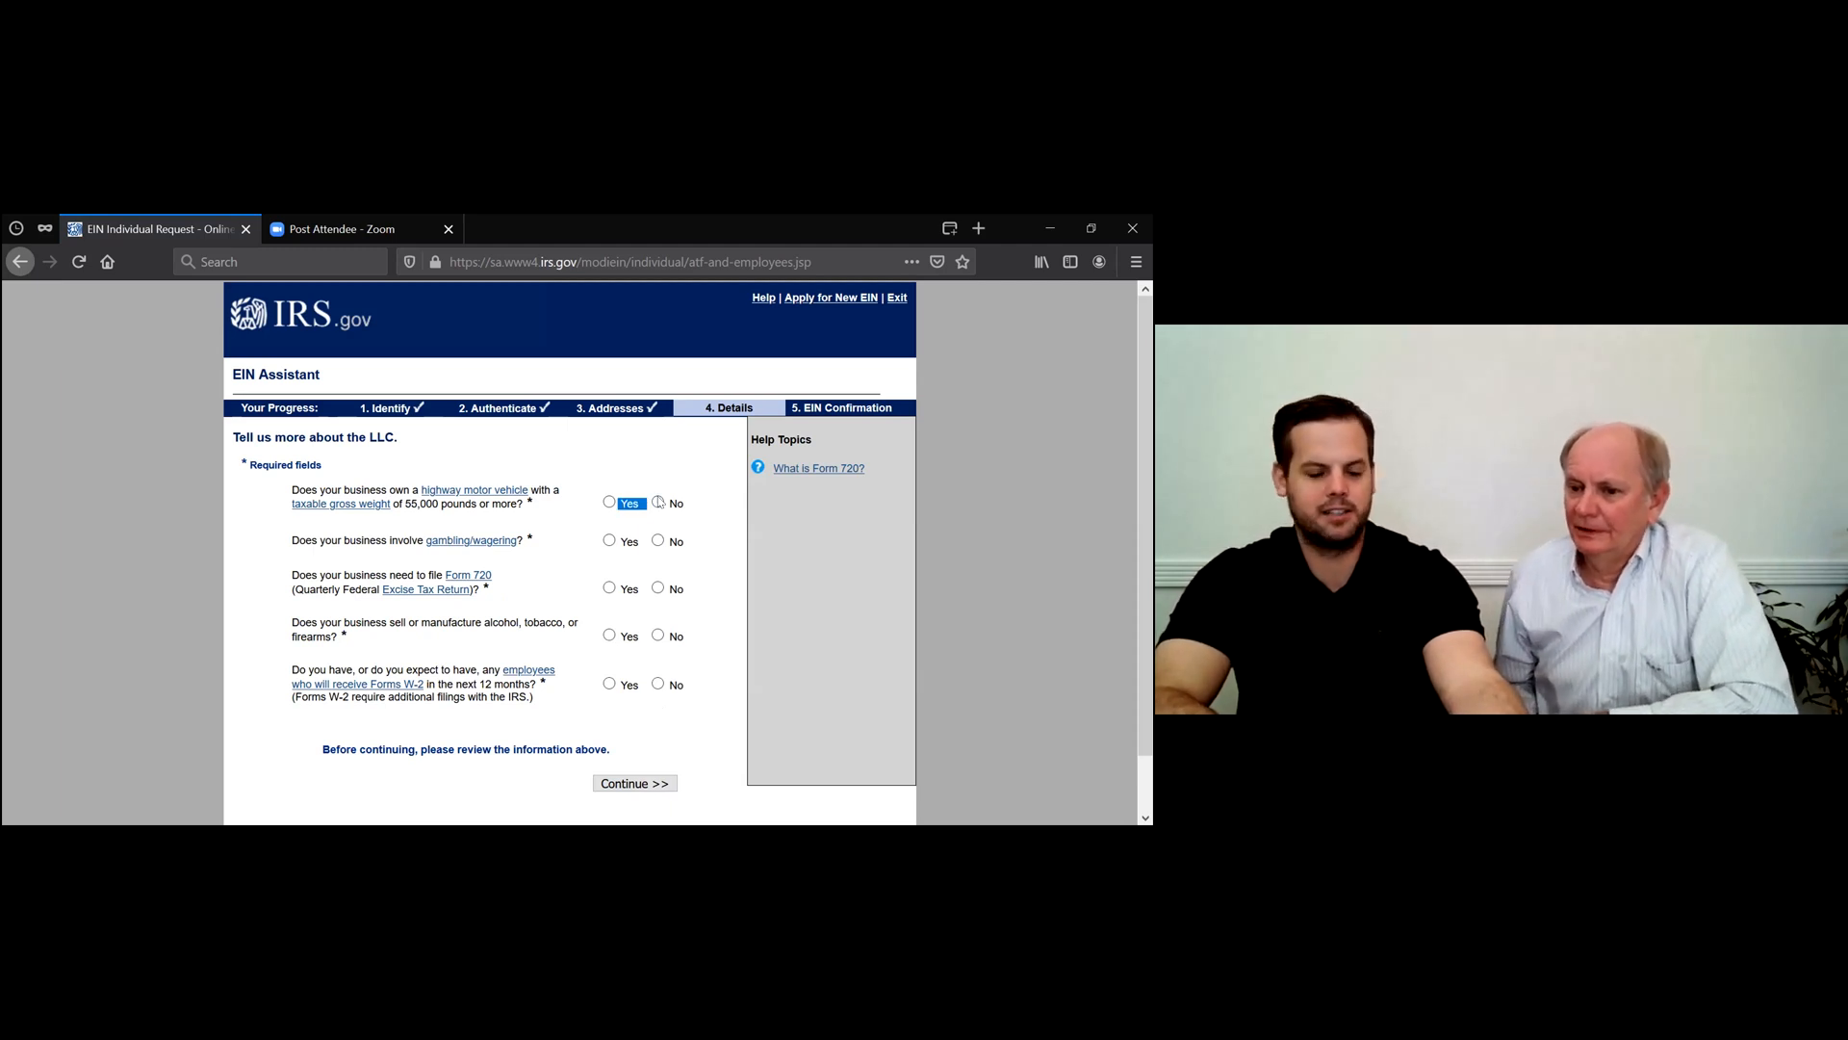
pyautogui.click(659, 501)
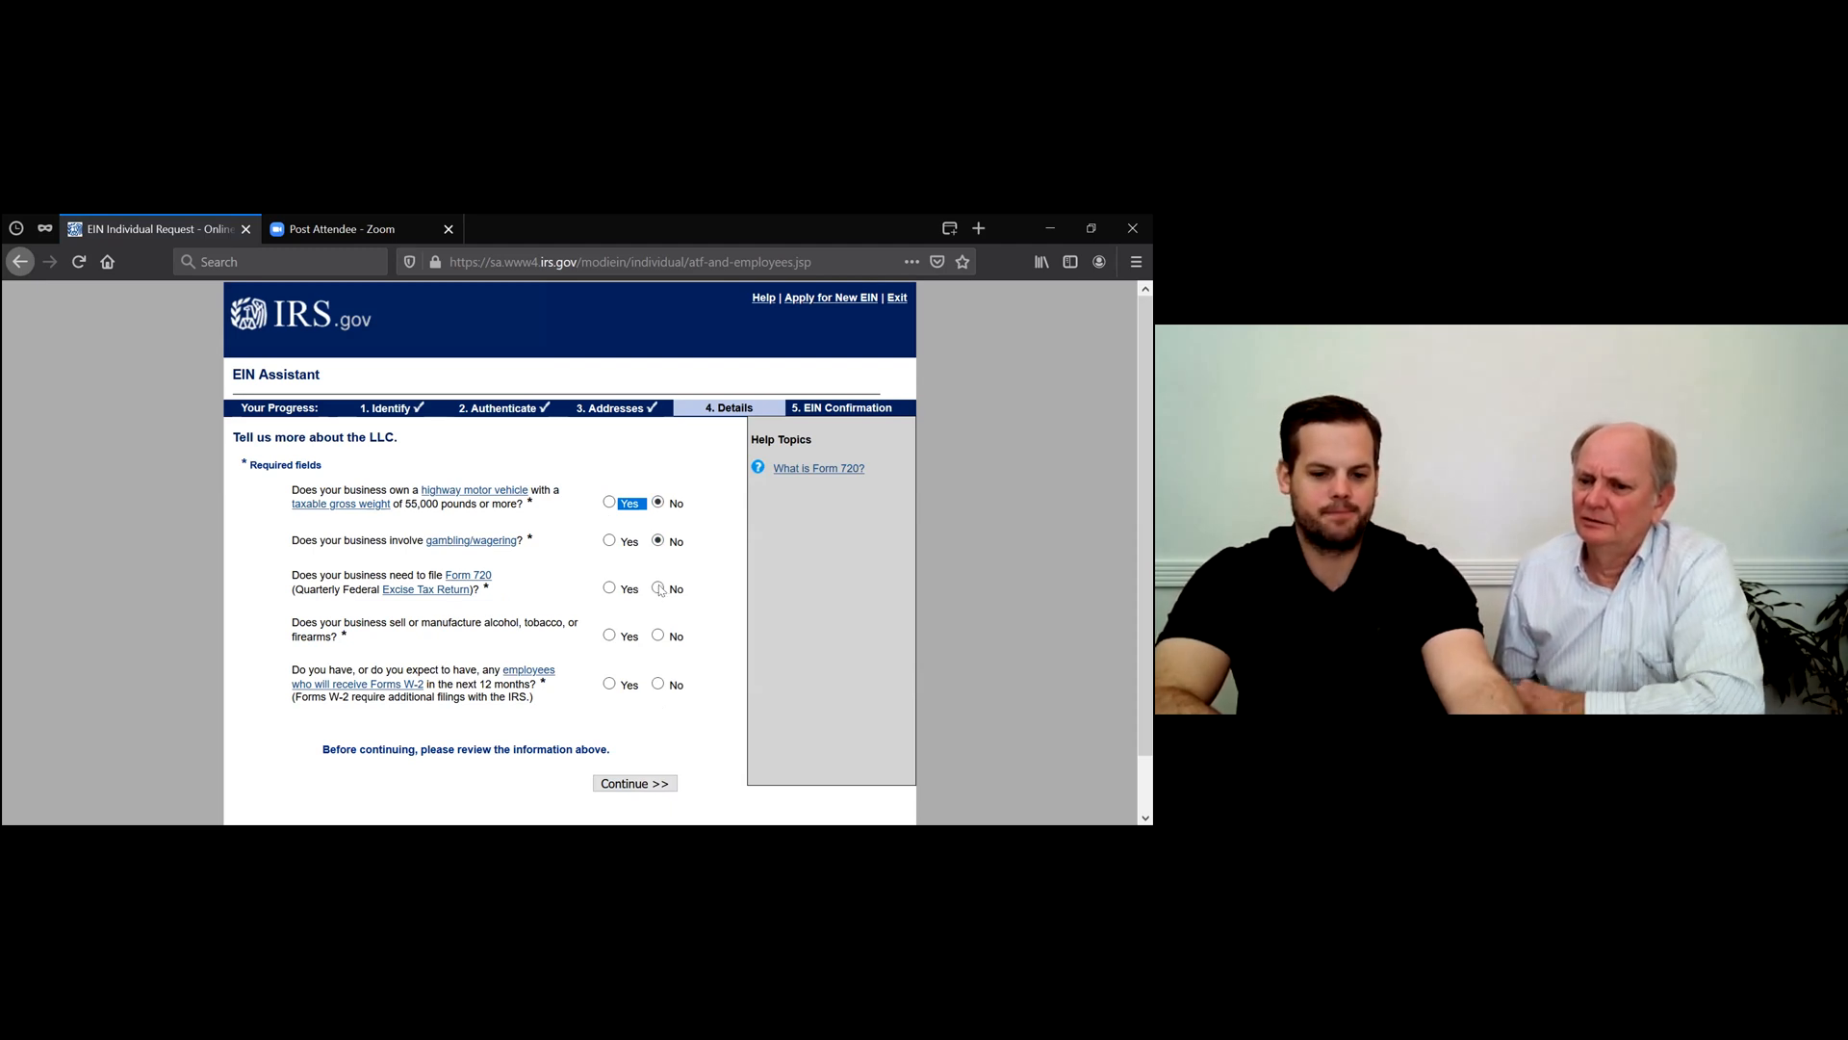
pyautogui.click(658, 588)
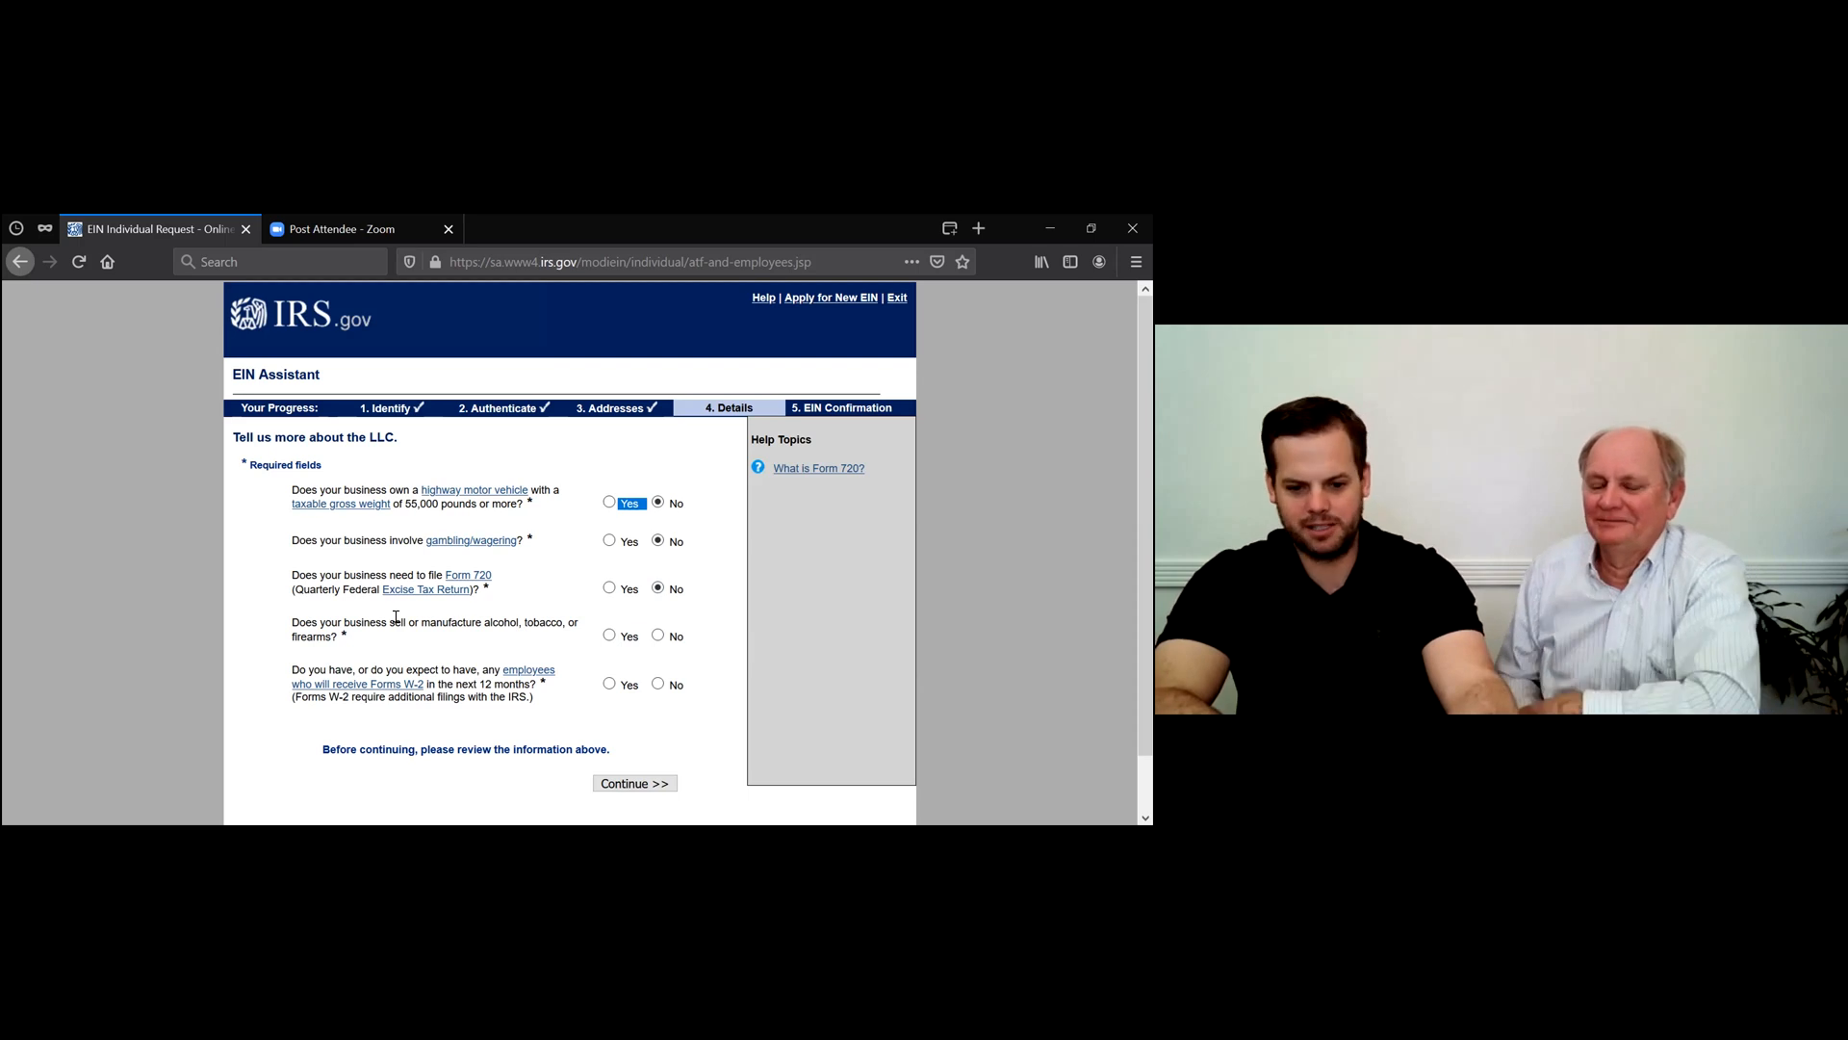
pyautogui.click(659, 636)
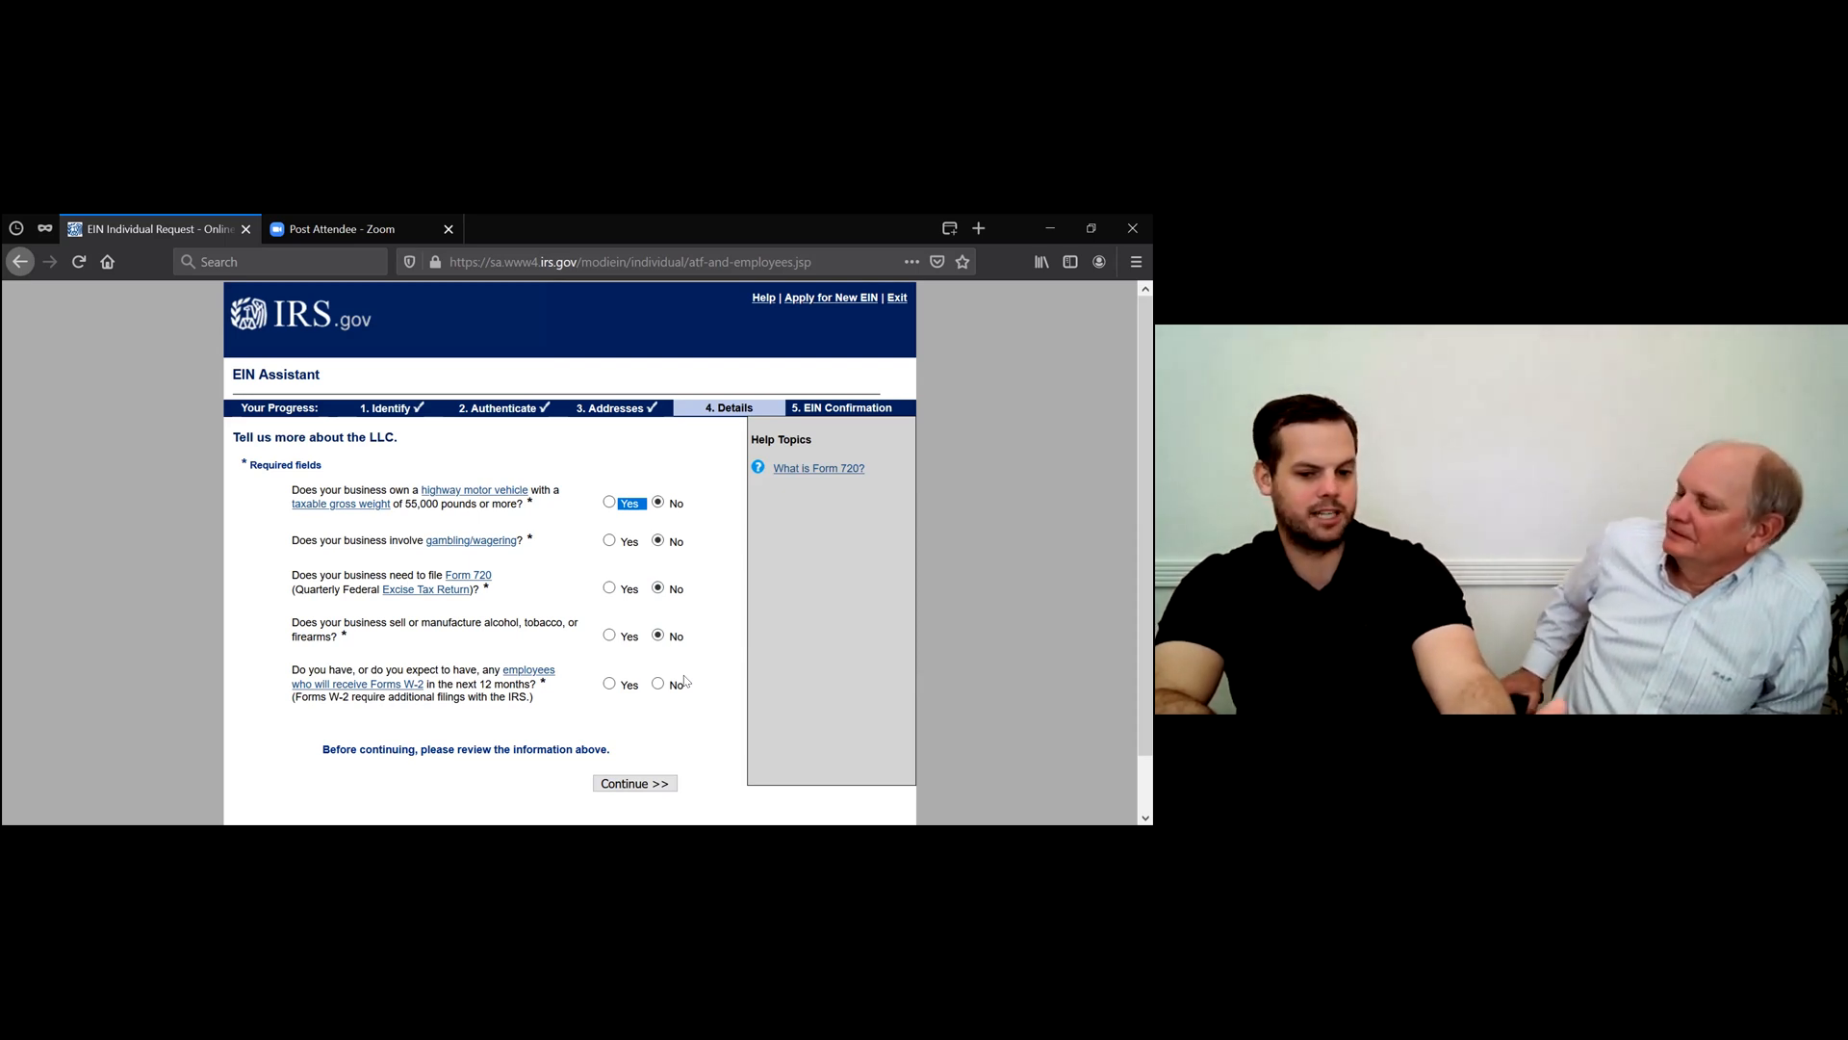
pyautogui.click(609, 684)
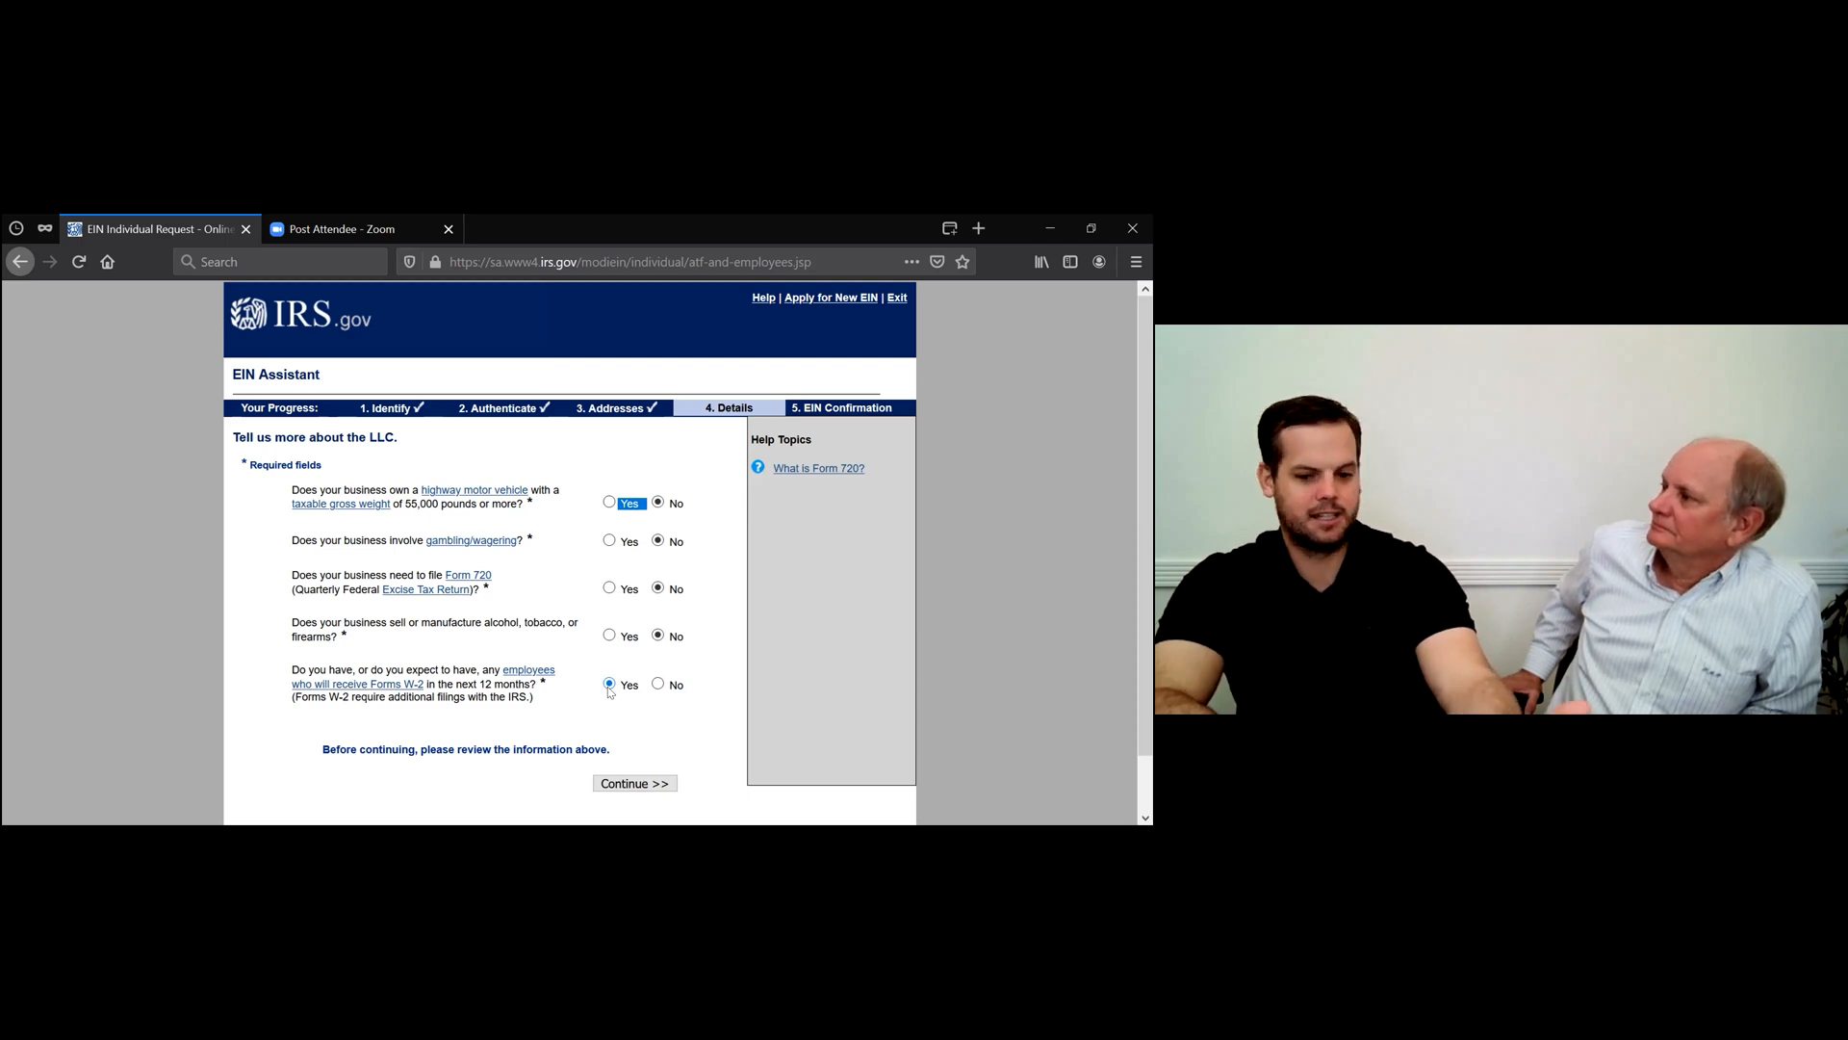
pyautogui.click(625, 784)
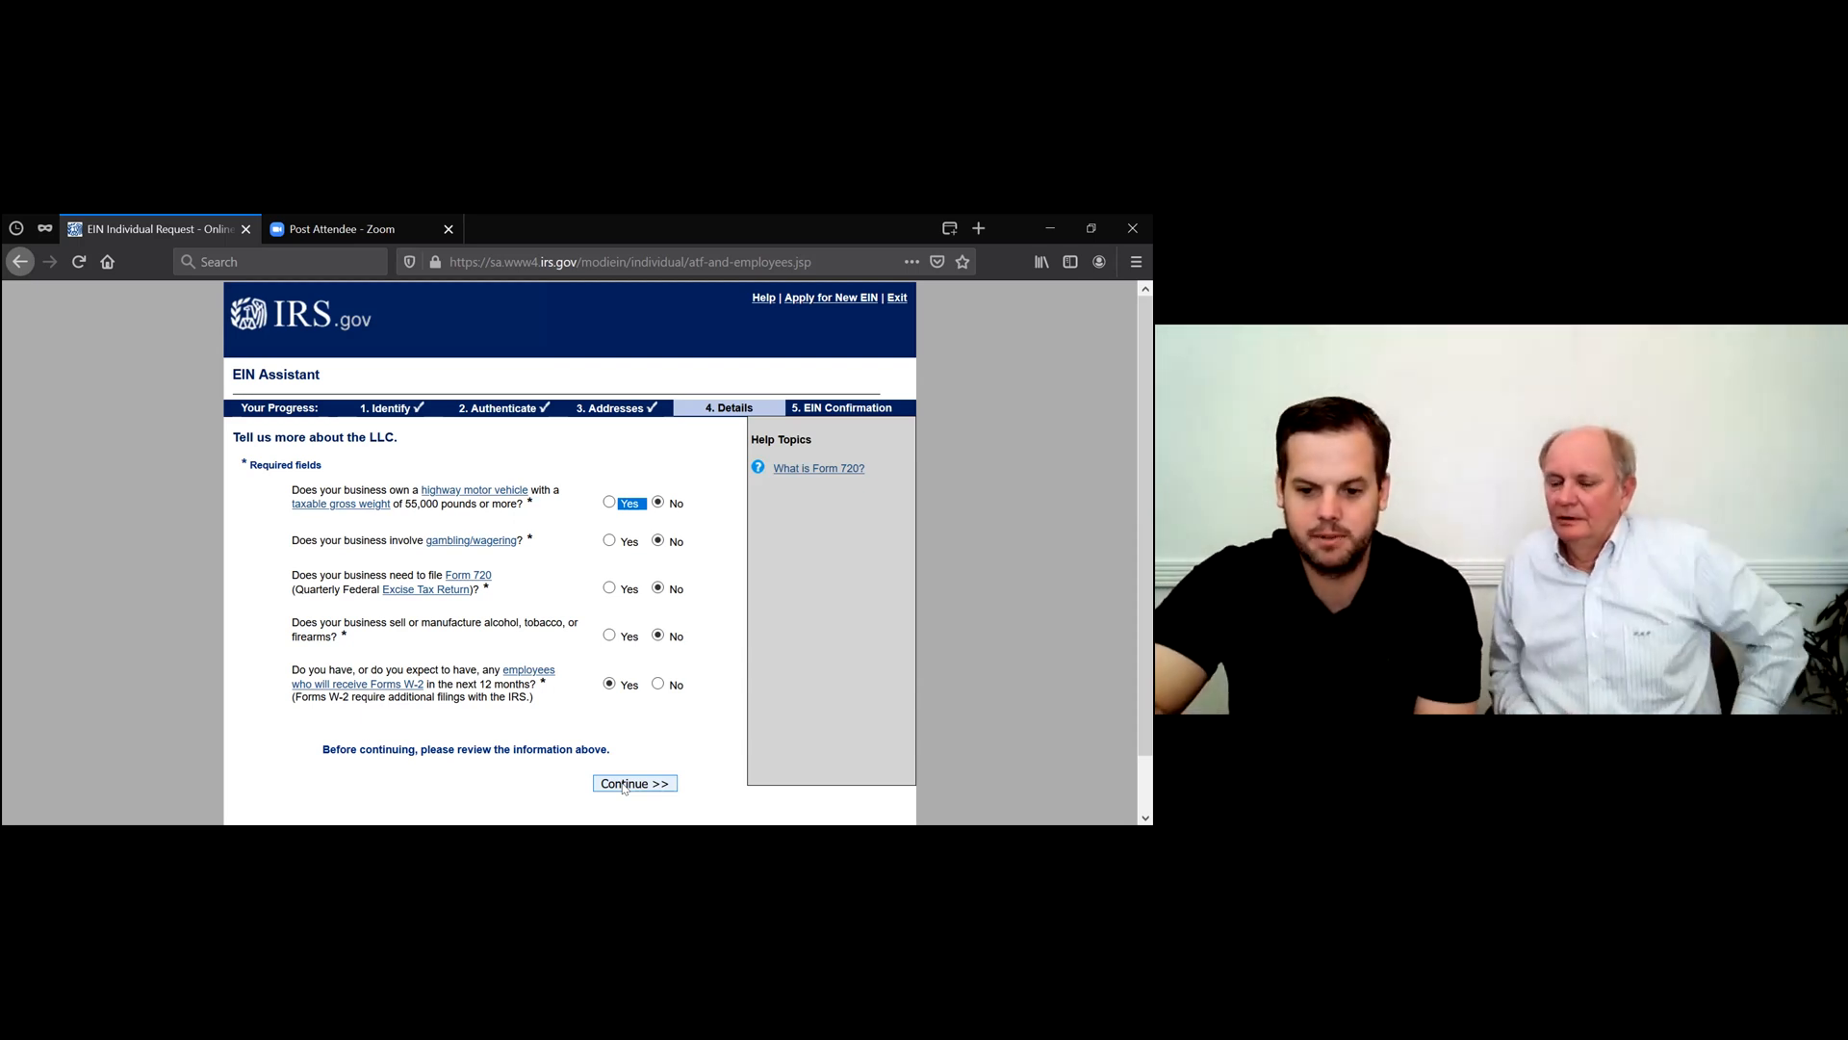
# Continue to the employee details and set March 2021 as the first date wages or annuities will be paid.
pyautogui.click(622, 785)
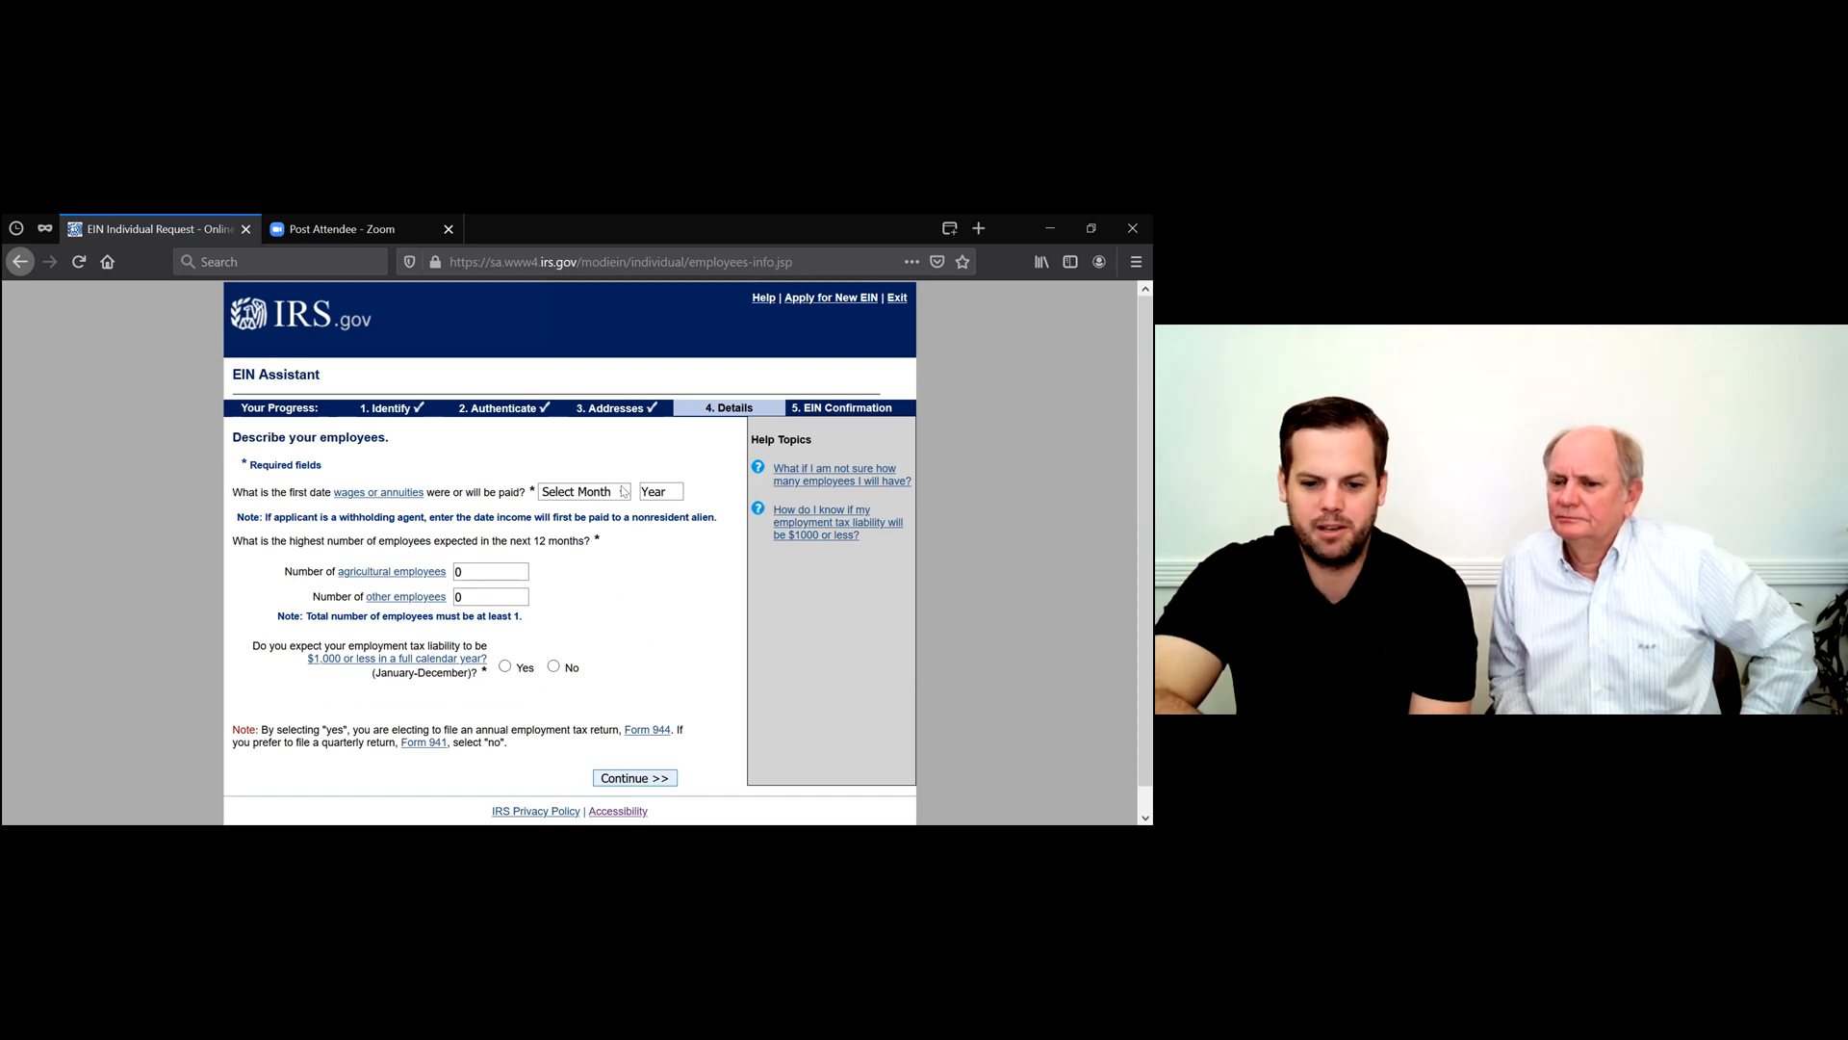
pyautogui.click(580, 492)
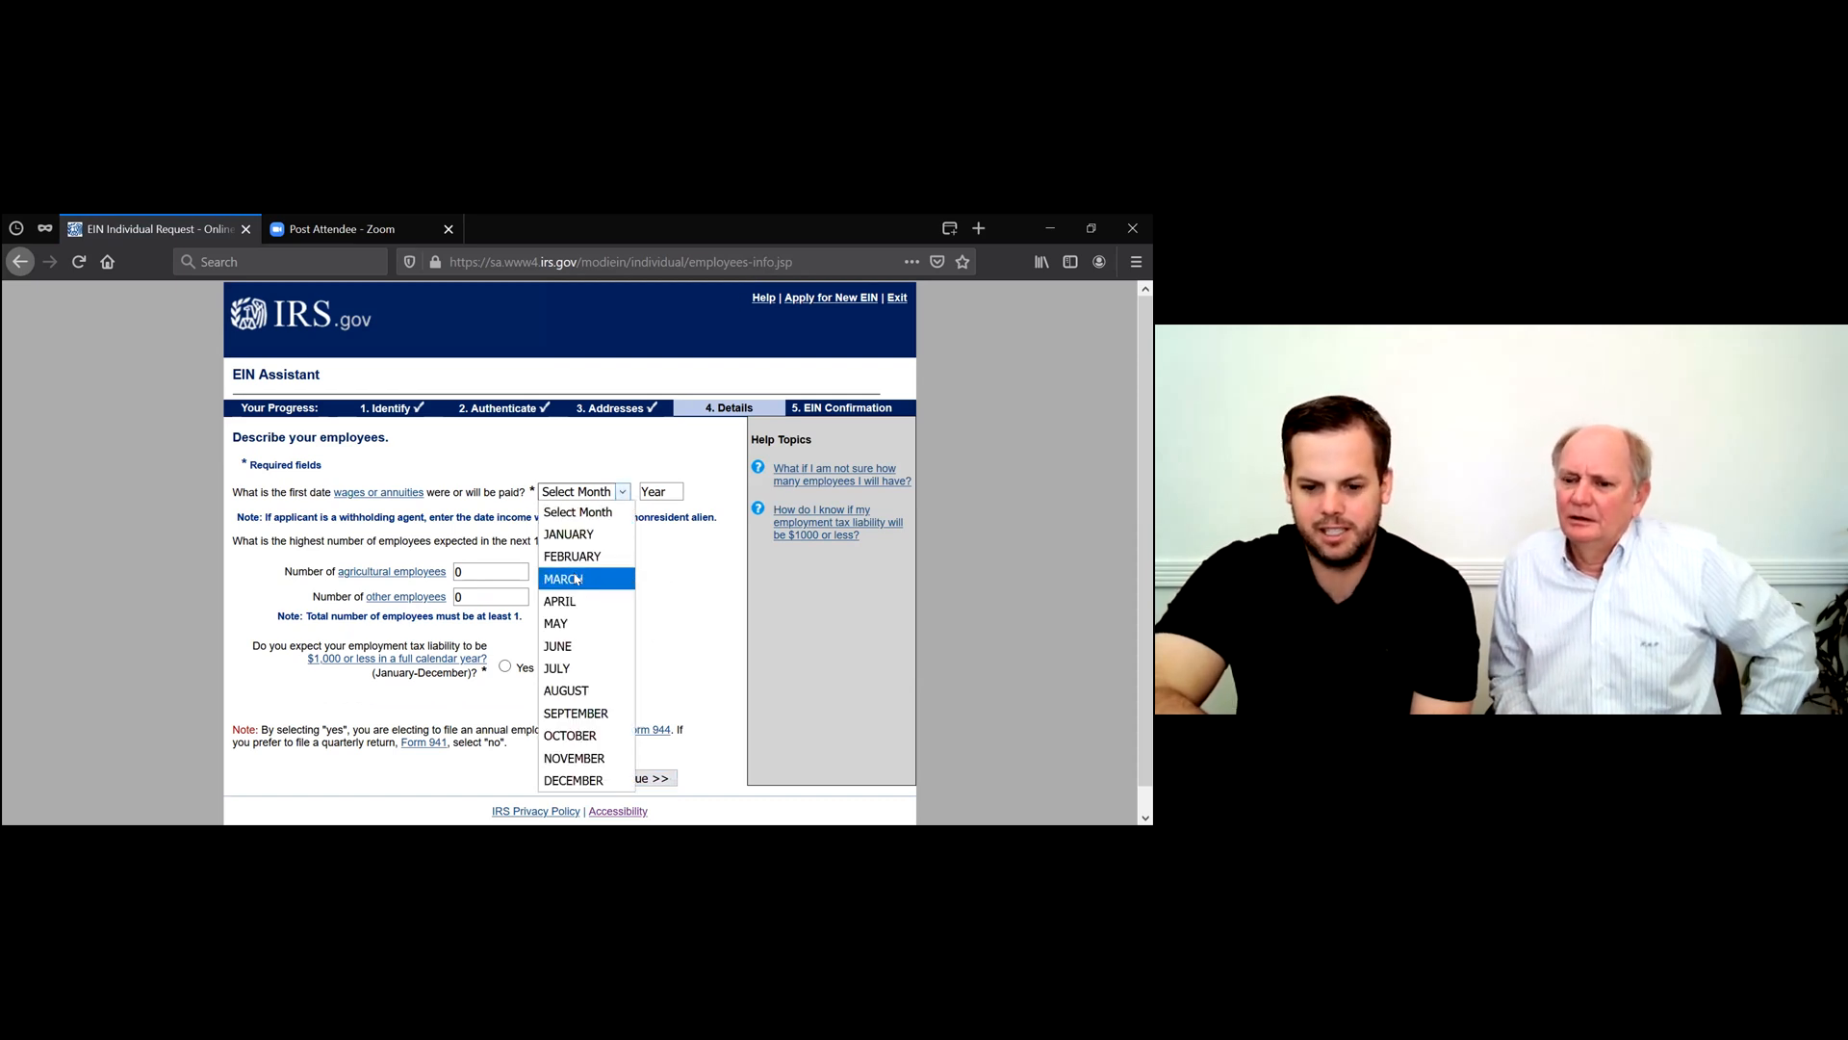
pyautogui.click(586, 578)
pyautogui.click(668, 483)
pyautogui.write('2021')
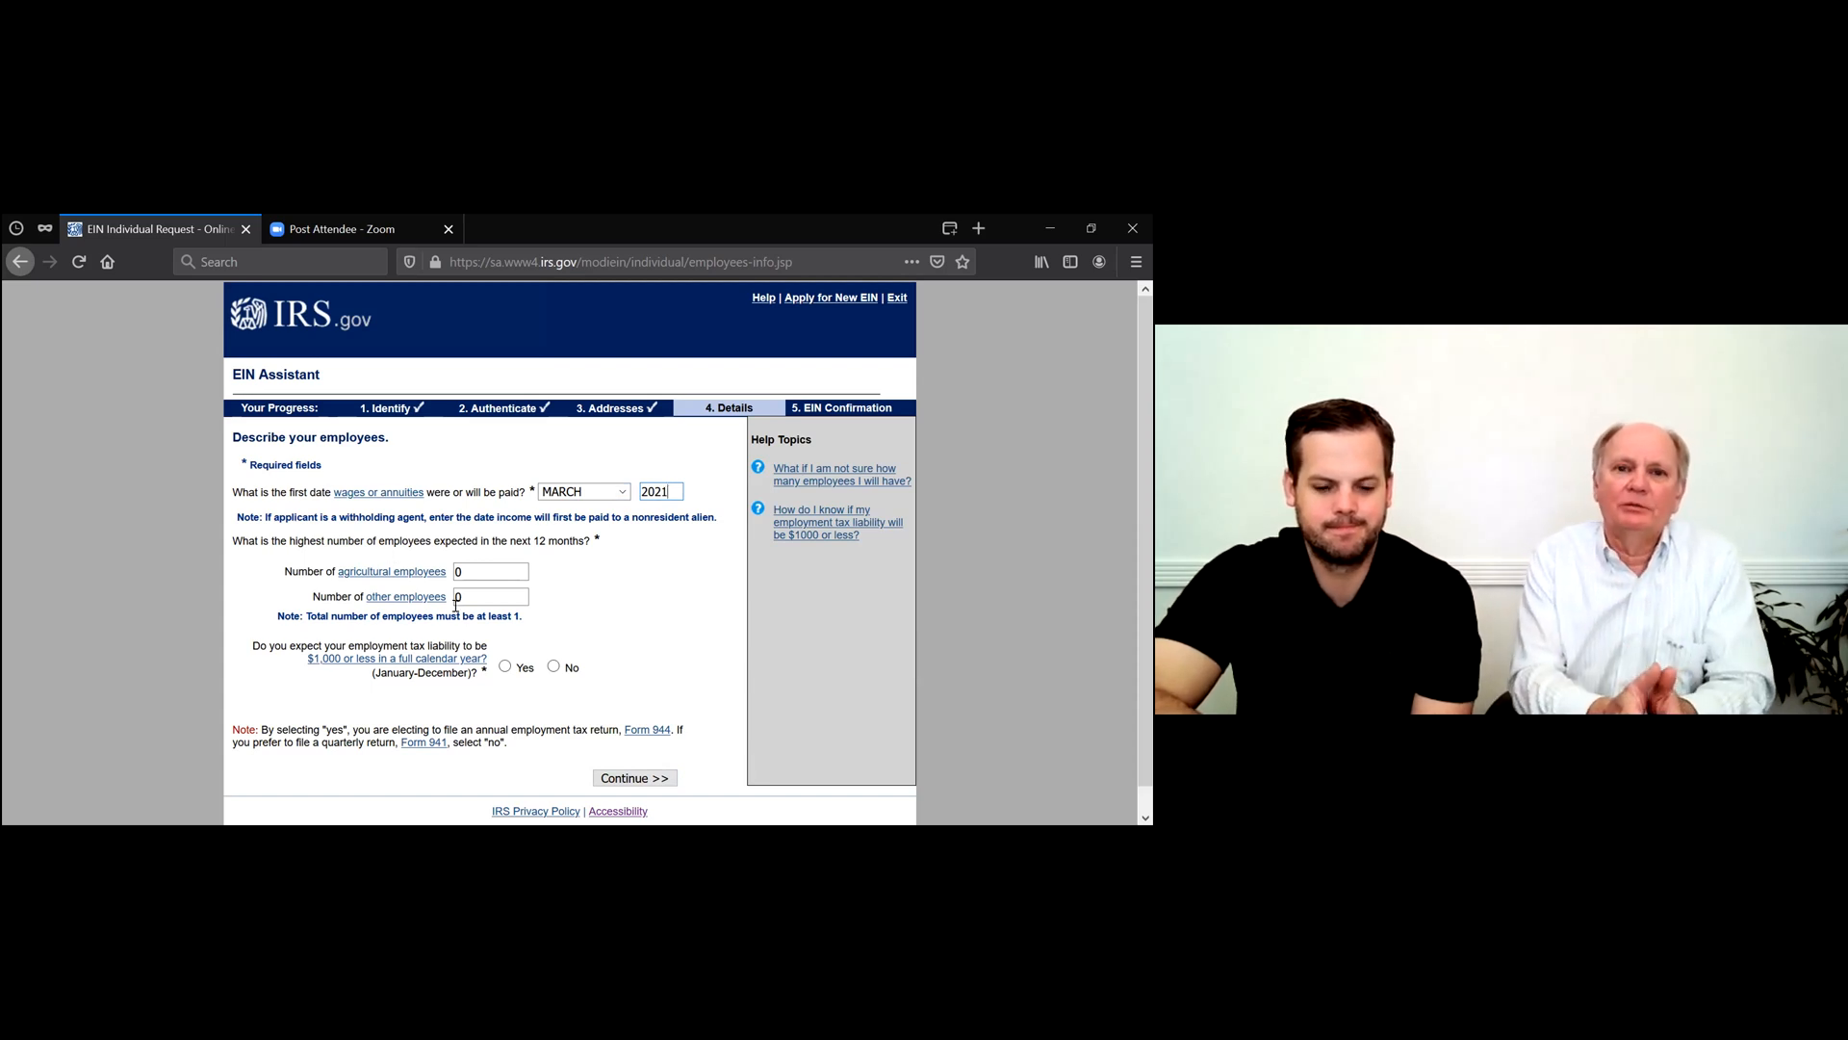
# Enter 2 other employees, answer No to employment tax liability of $1,000 or less, and submit the employee details.
pyautogui.click(489, 595)
pyautogui.press('BackSpace')
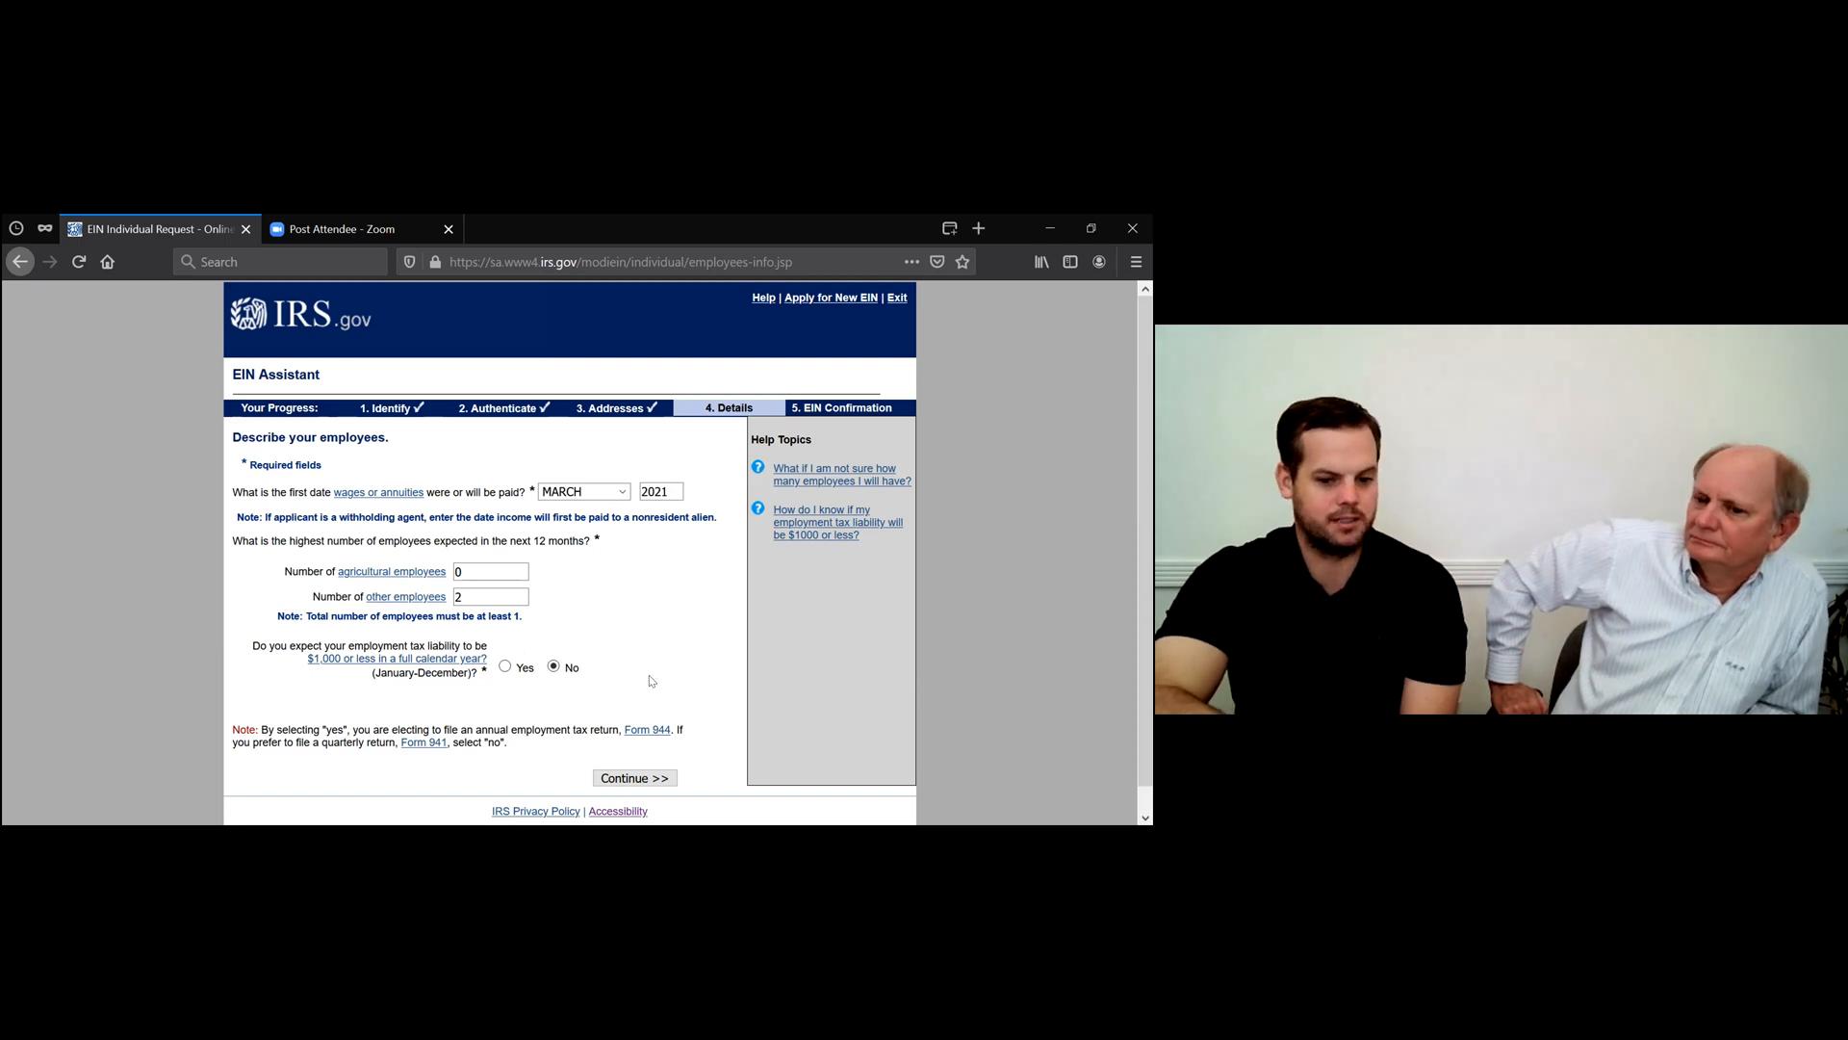
pyautogui.click(617, 777)
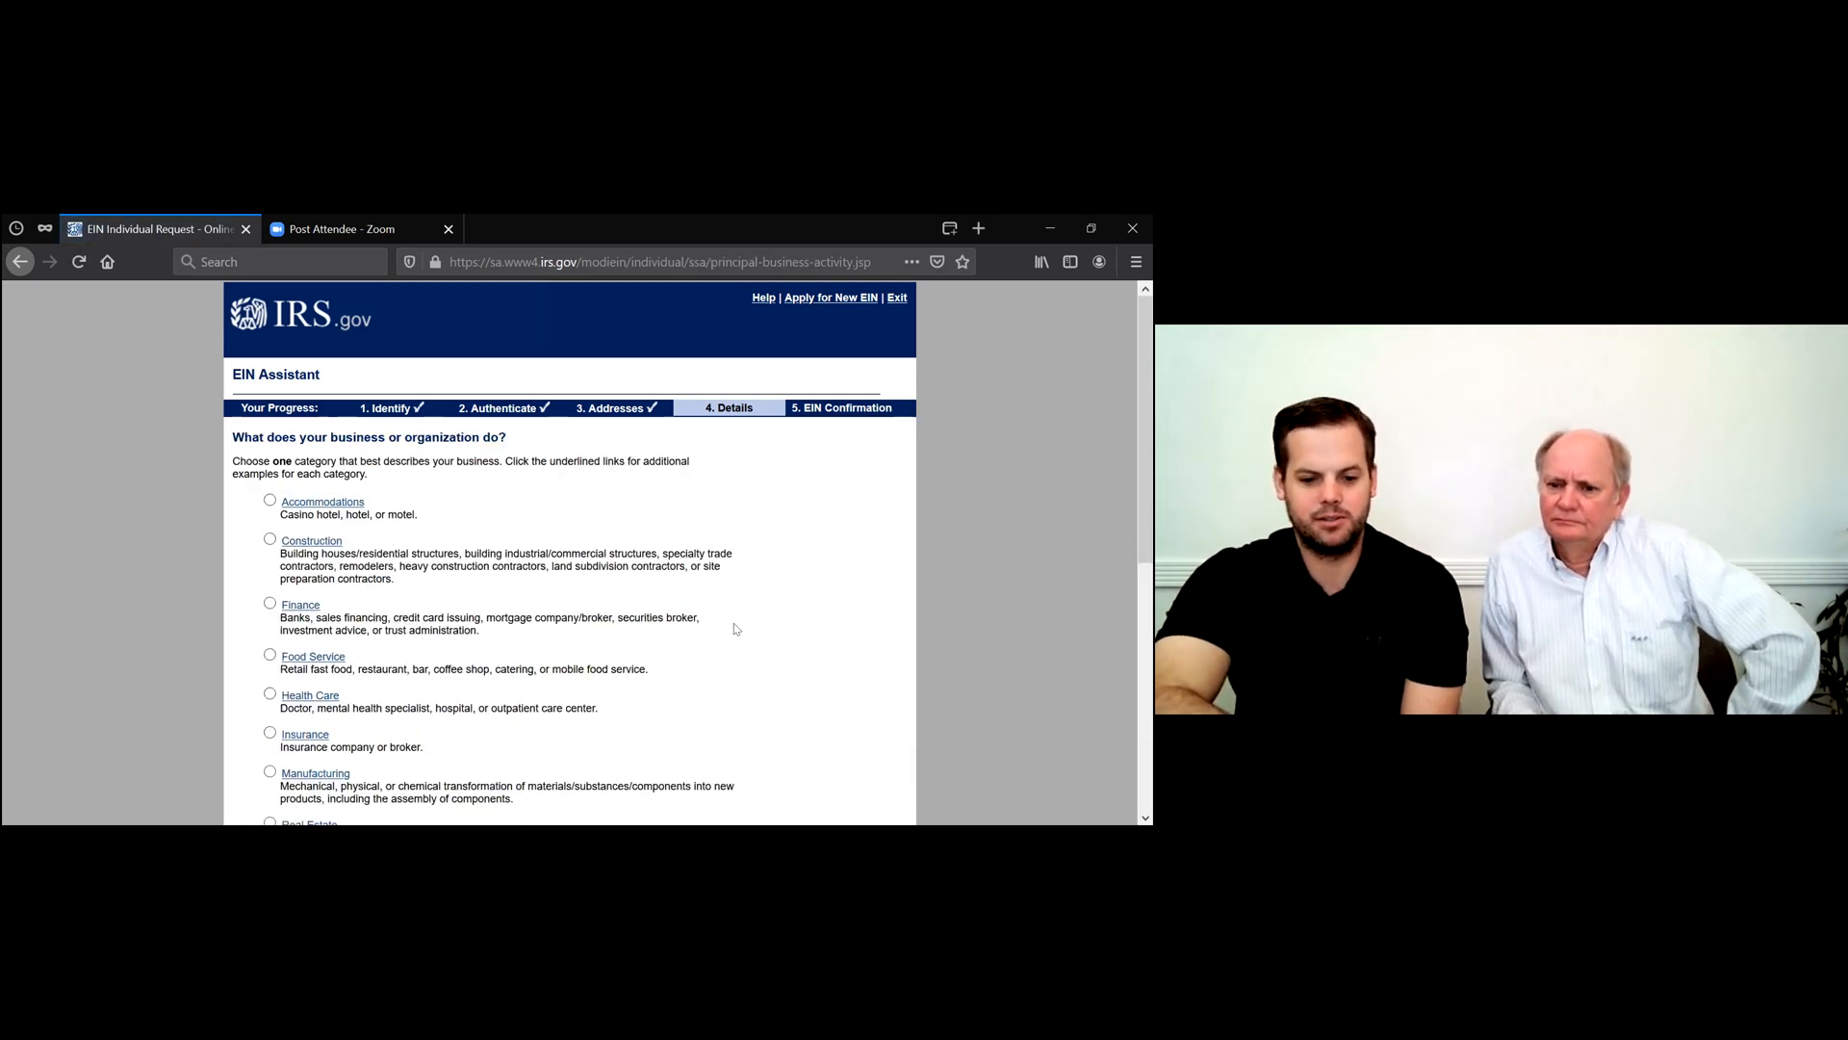
# Choose Other as the business category and Consulting as the primary business activity, submitting each choice.
pyautogui.scroll(-3, 736, 629)
pyautogui.scroll(-3, 735, 629)
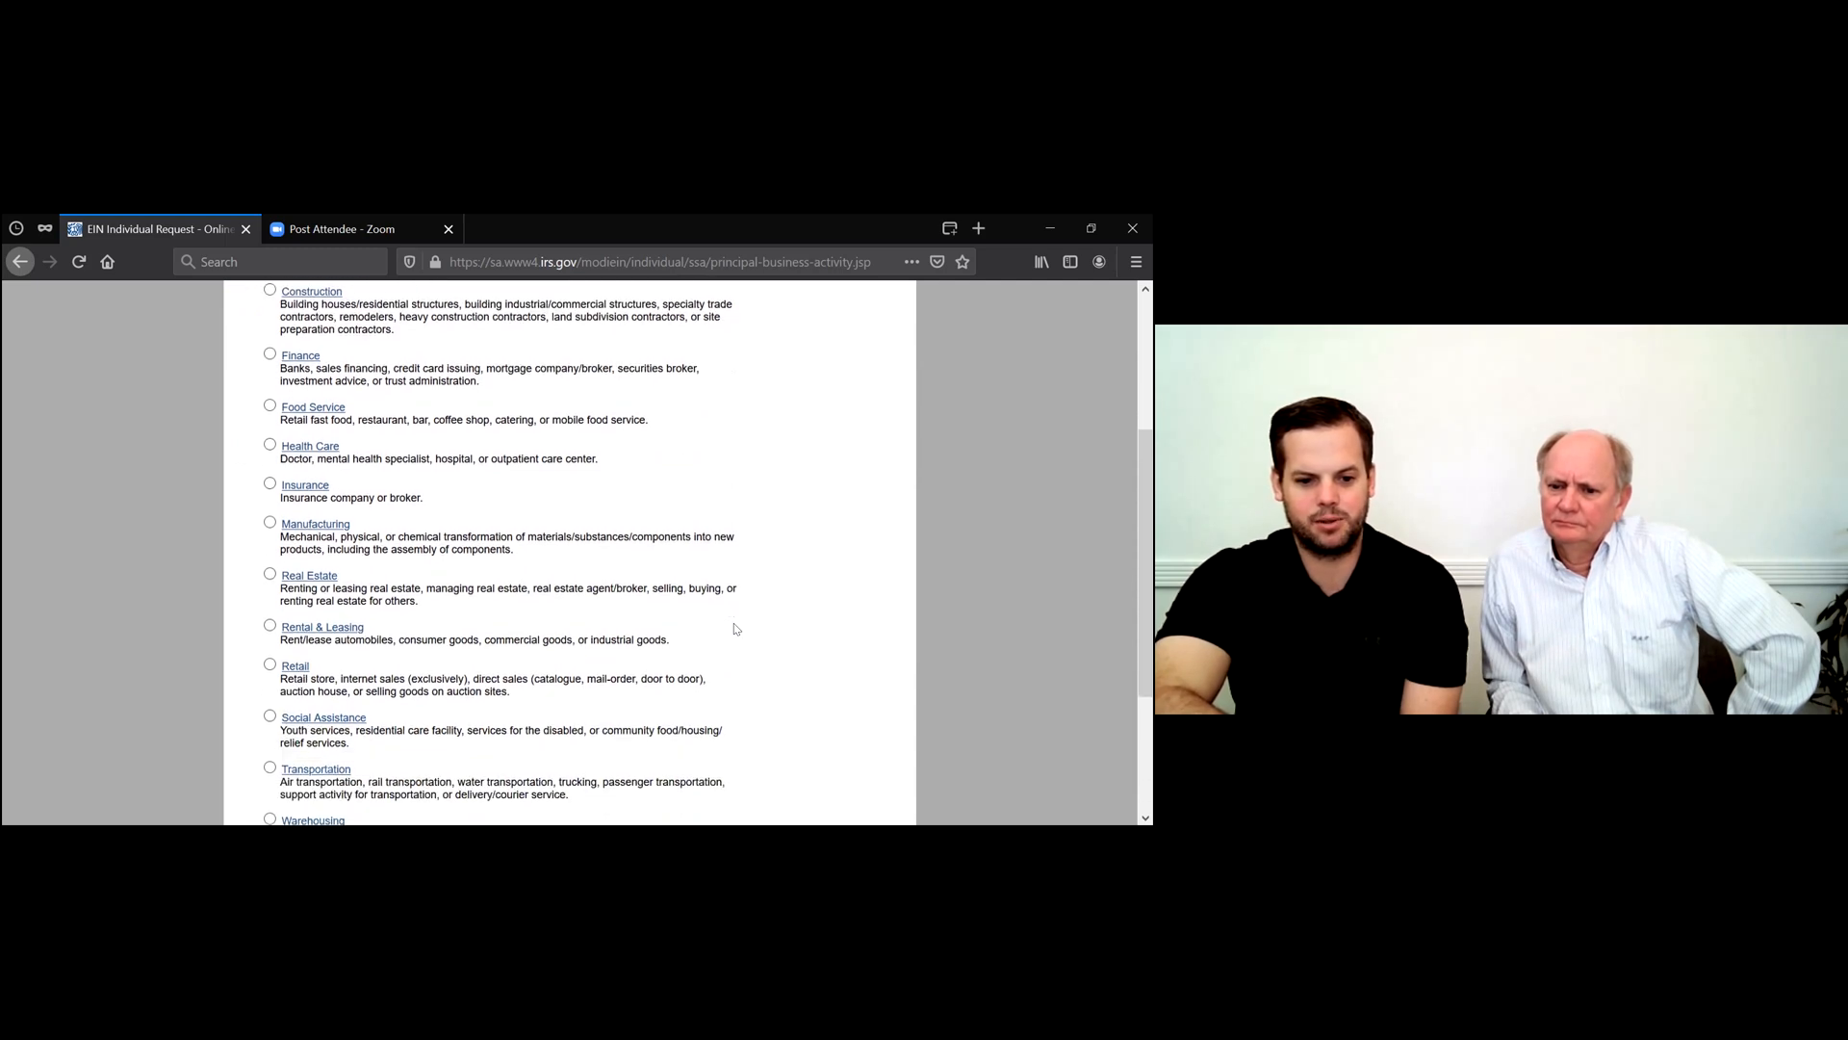
pyautogui.scroll(-3, 736, 628)
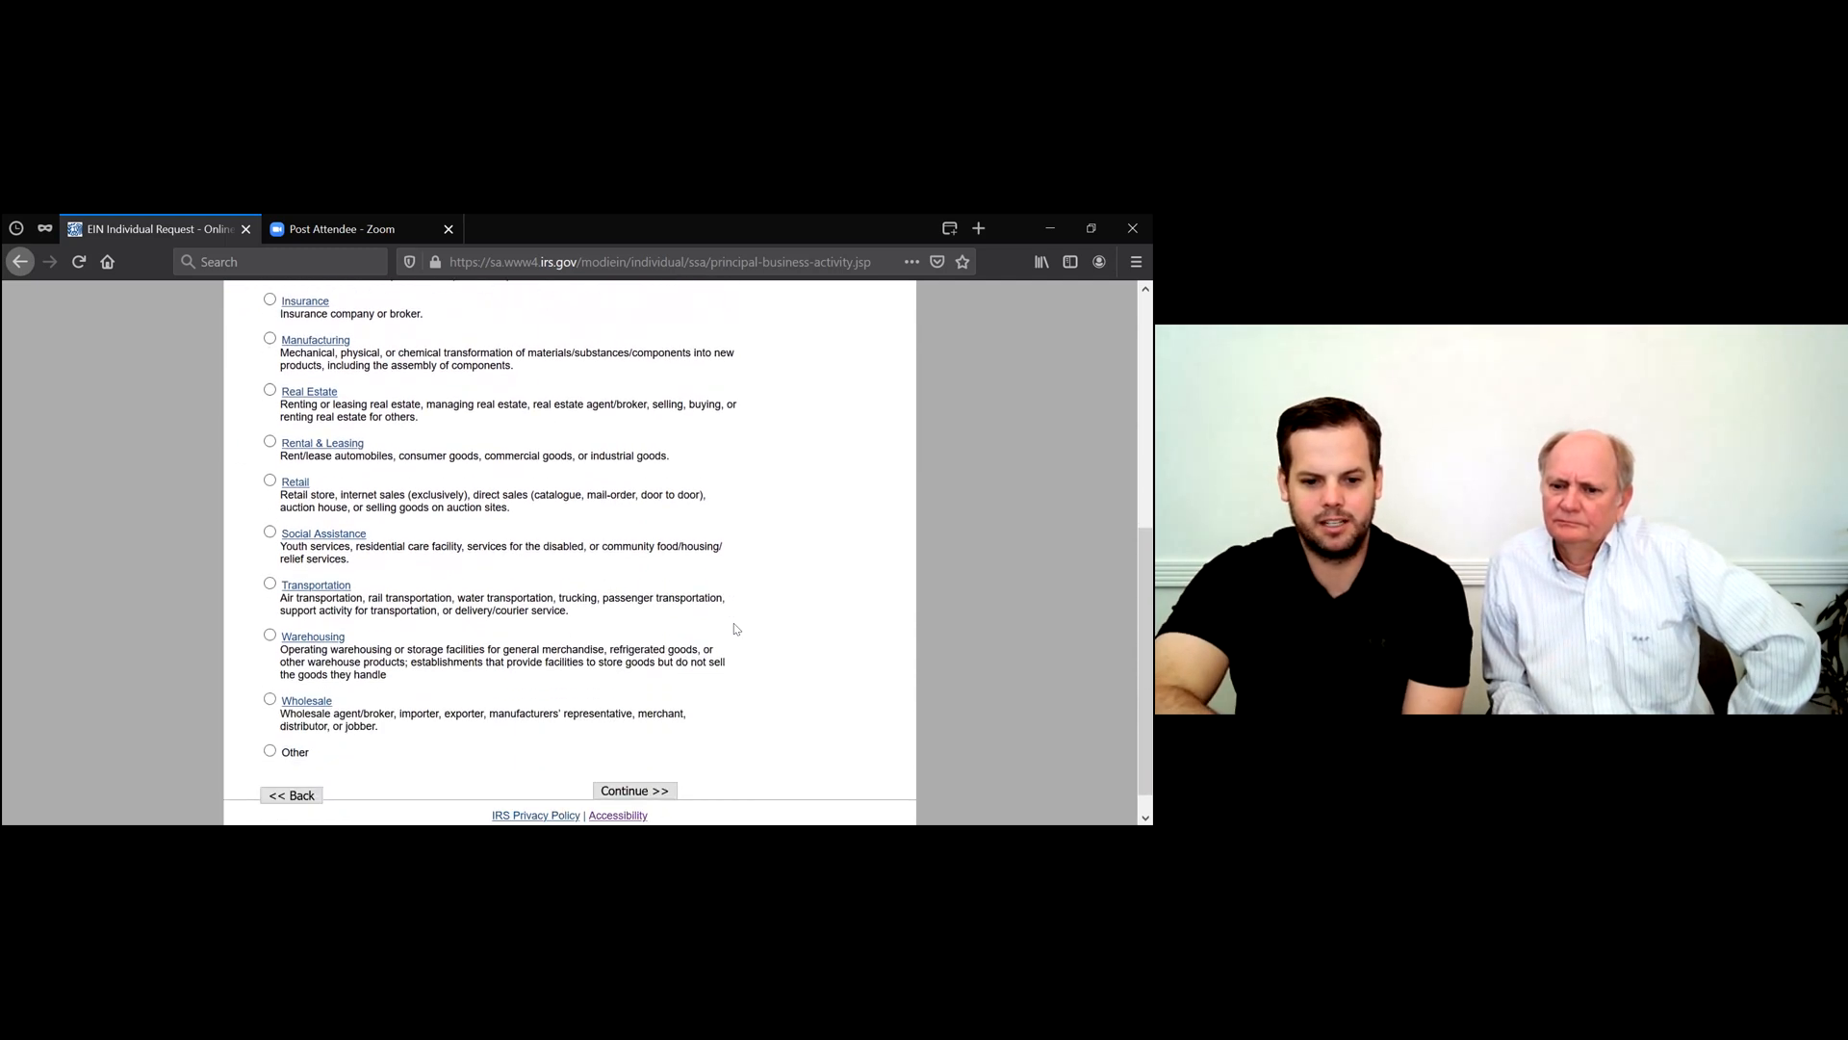
pyautogui.scroll(6, 736, 629)
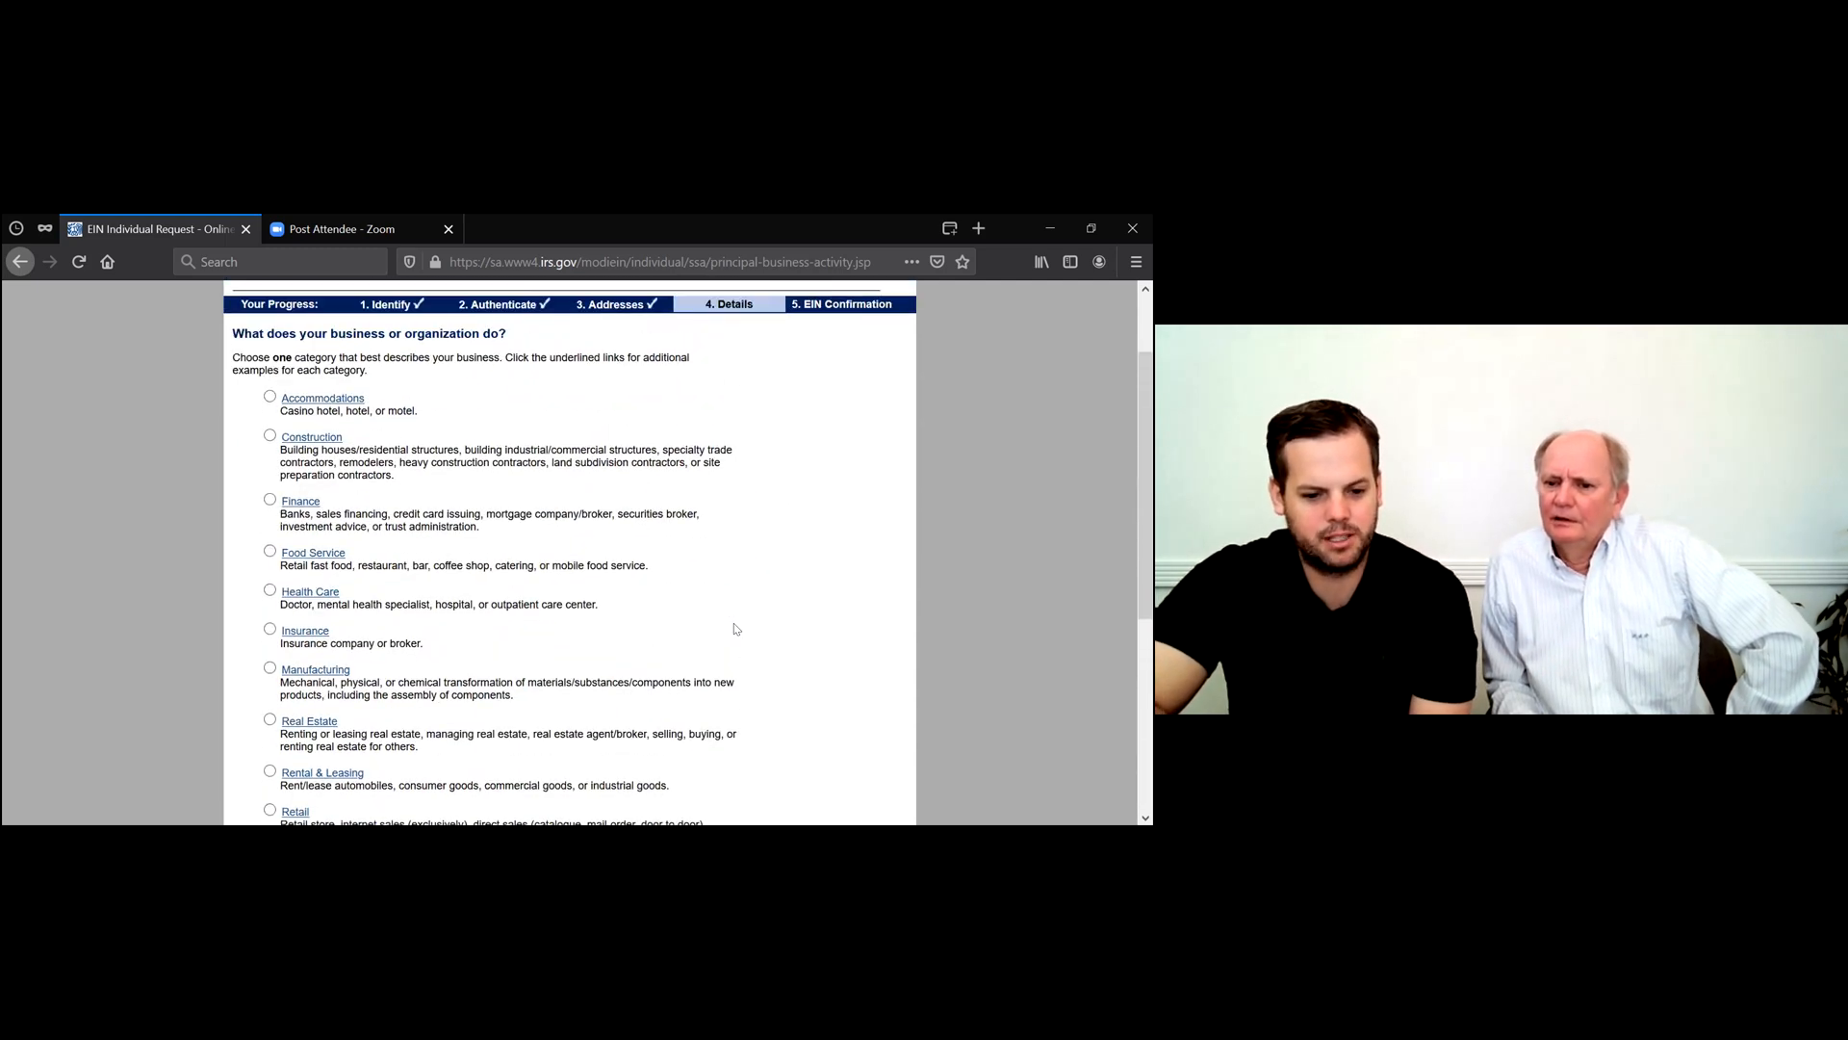
pyautogui.scroll(-4, 736, 629)
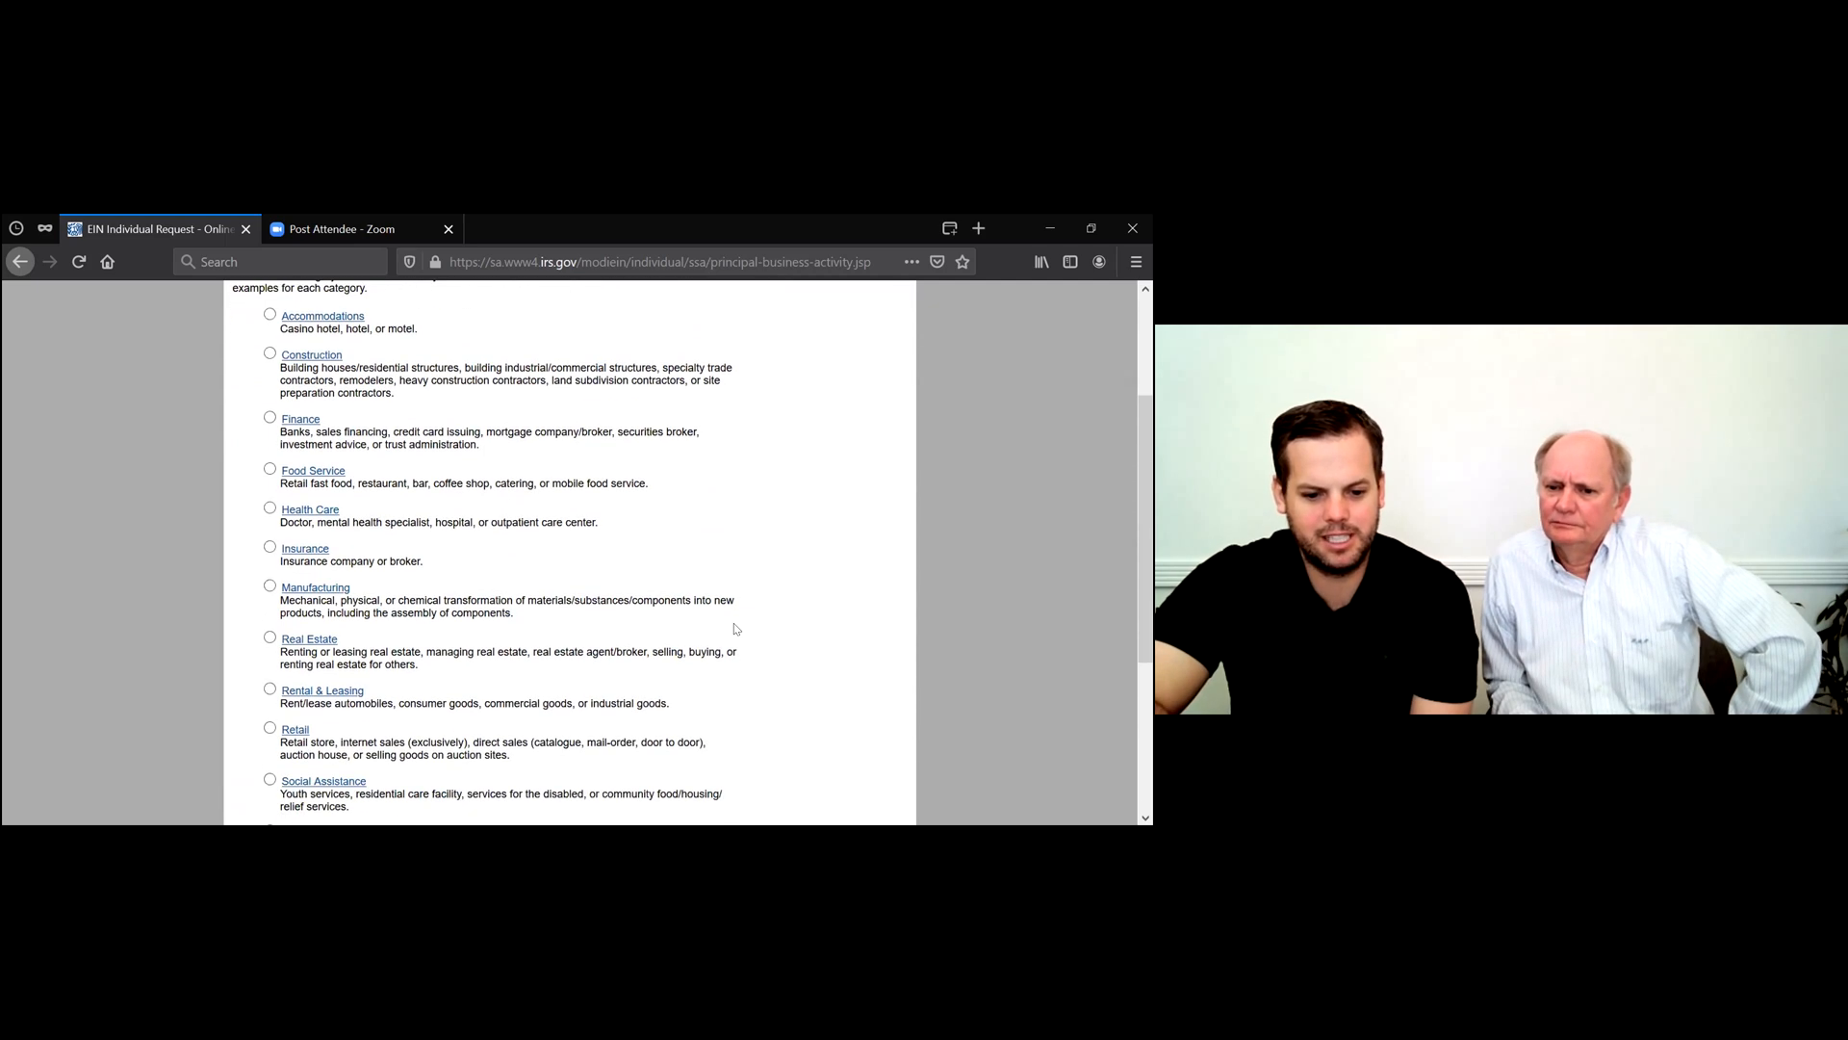
pyautogui.scroll(-2, 272, 759)
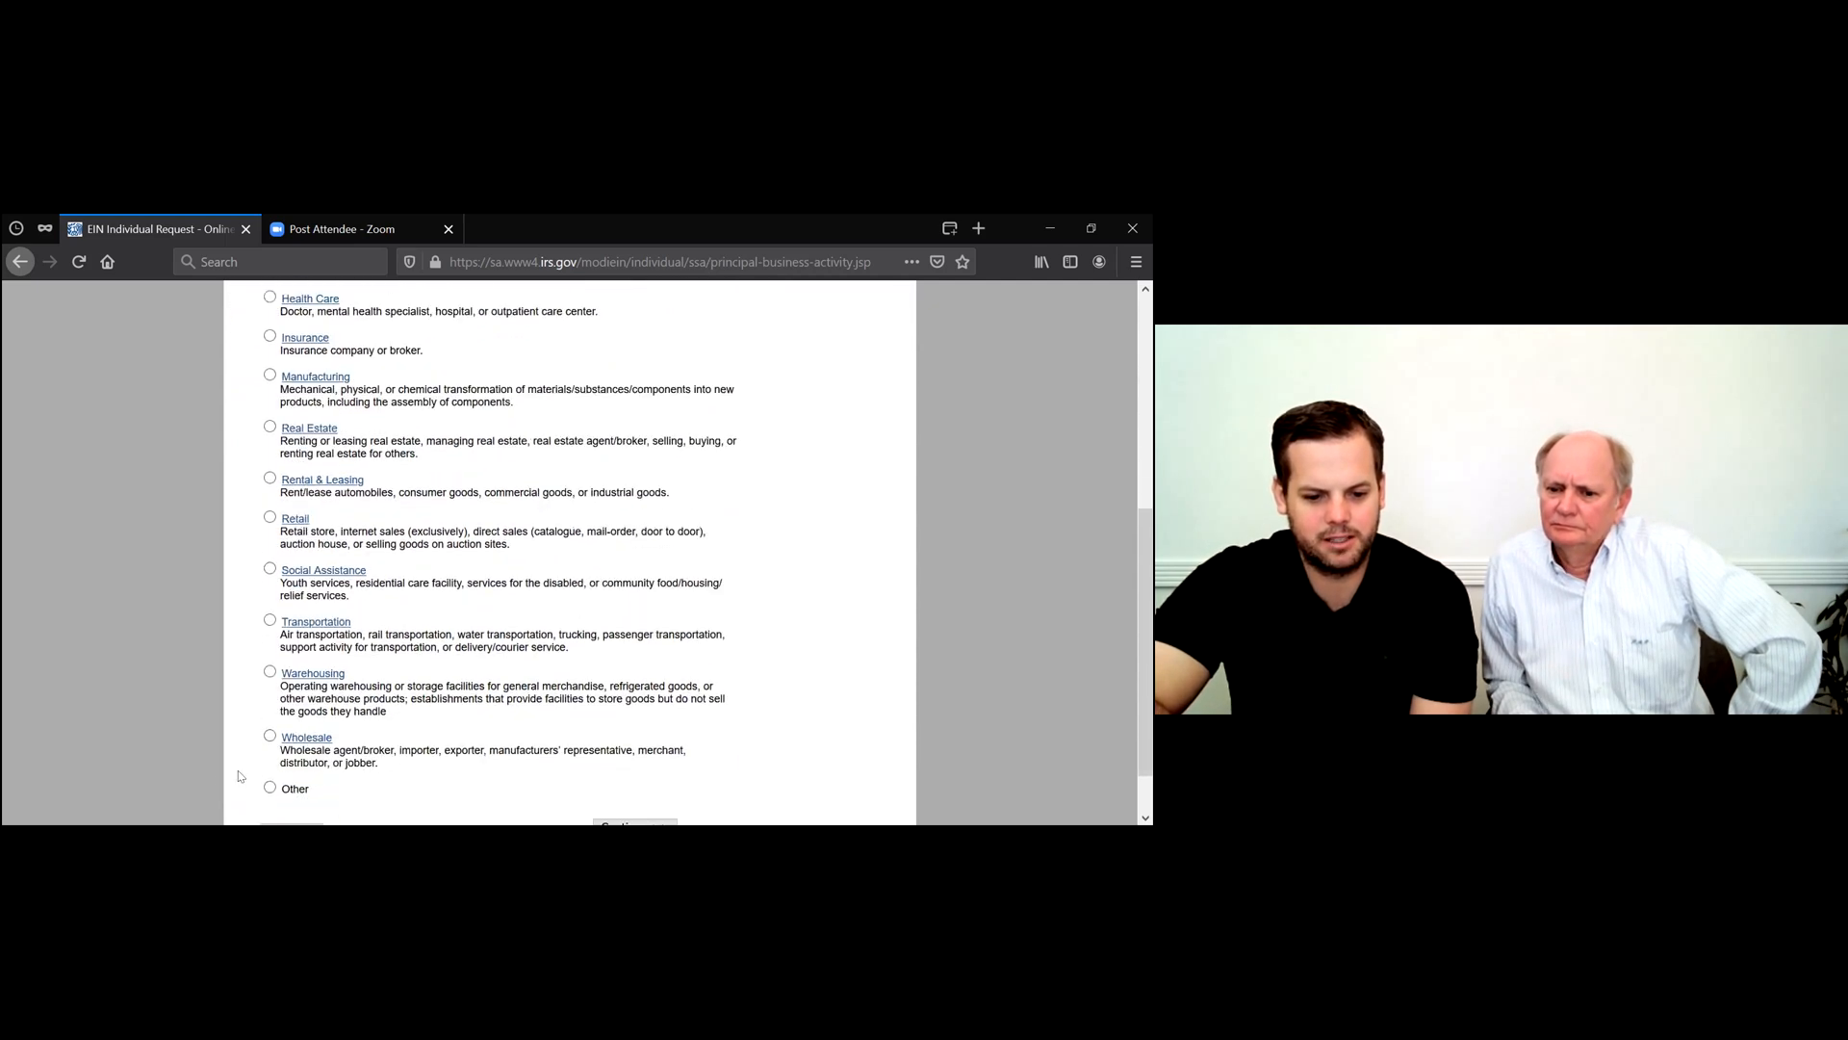
pyautogui.click(270, 759)
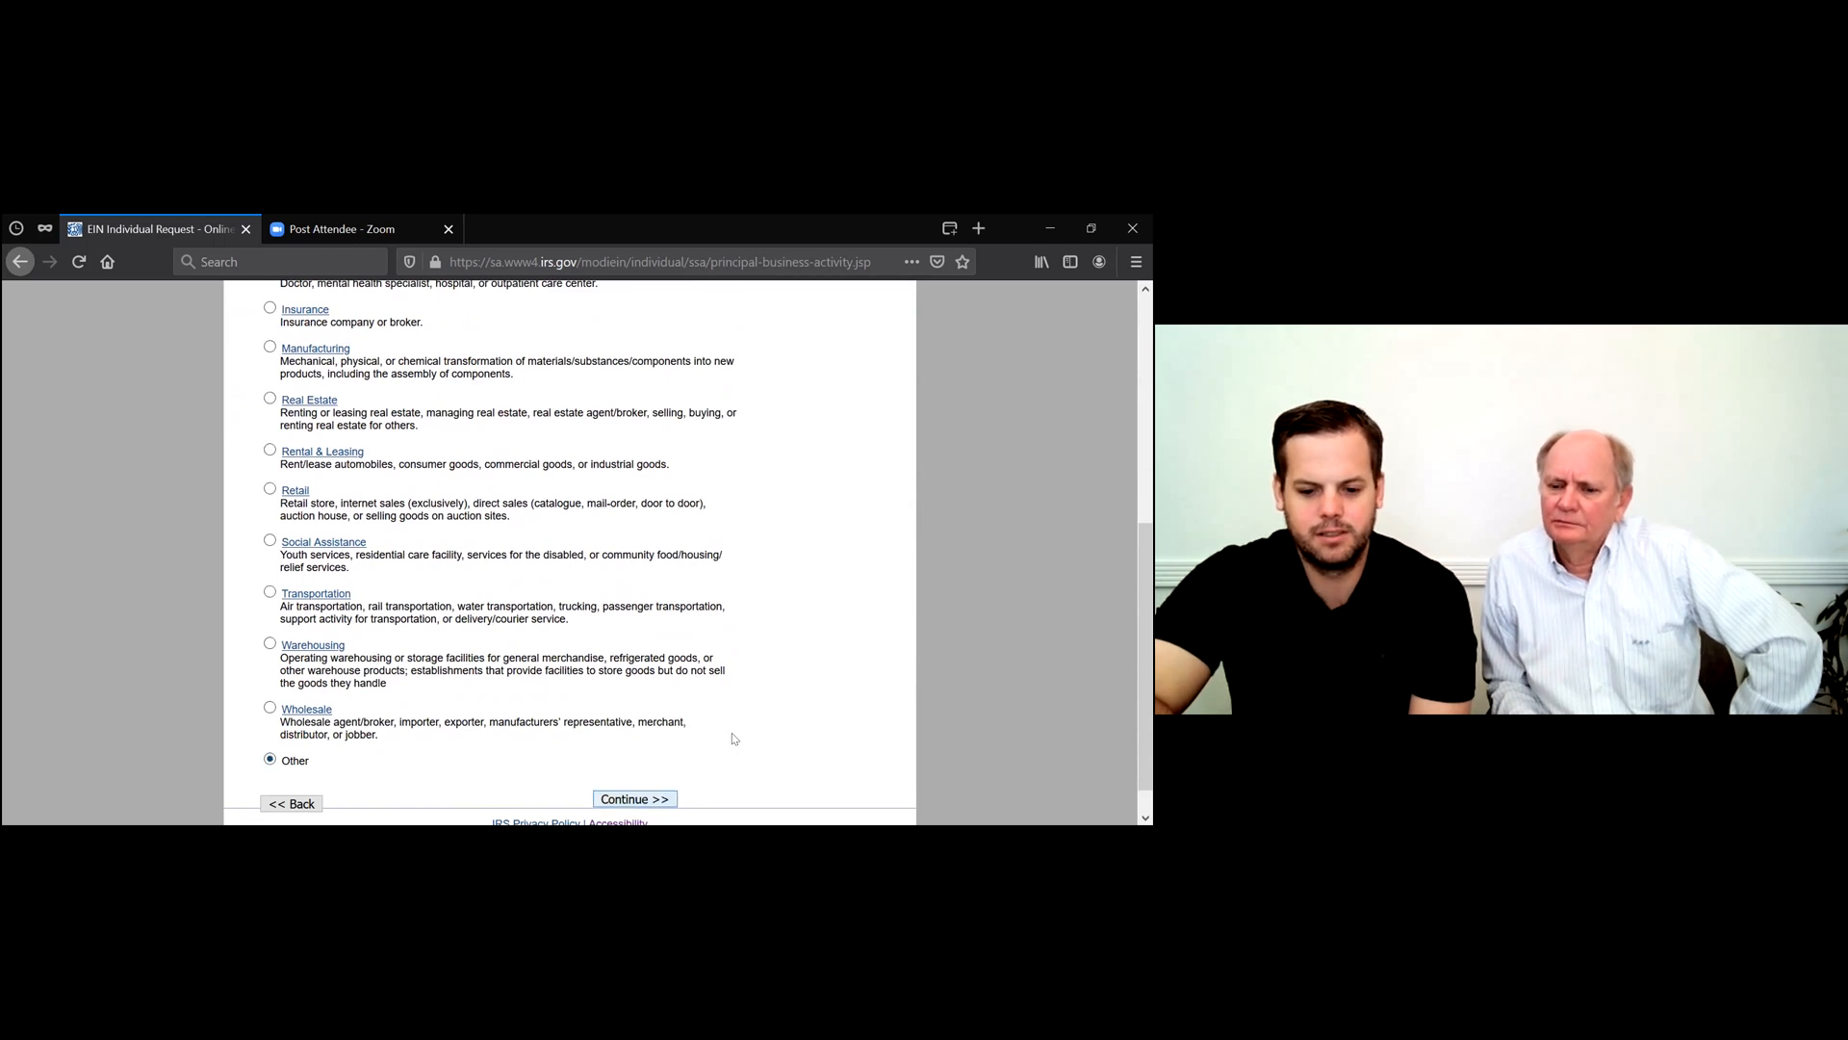
pyautogui.click(647, 798)
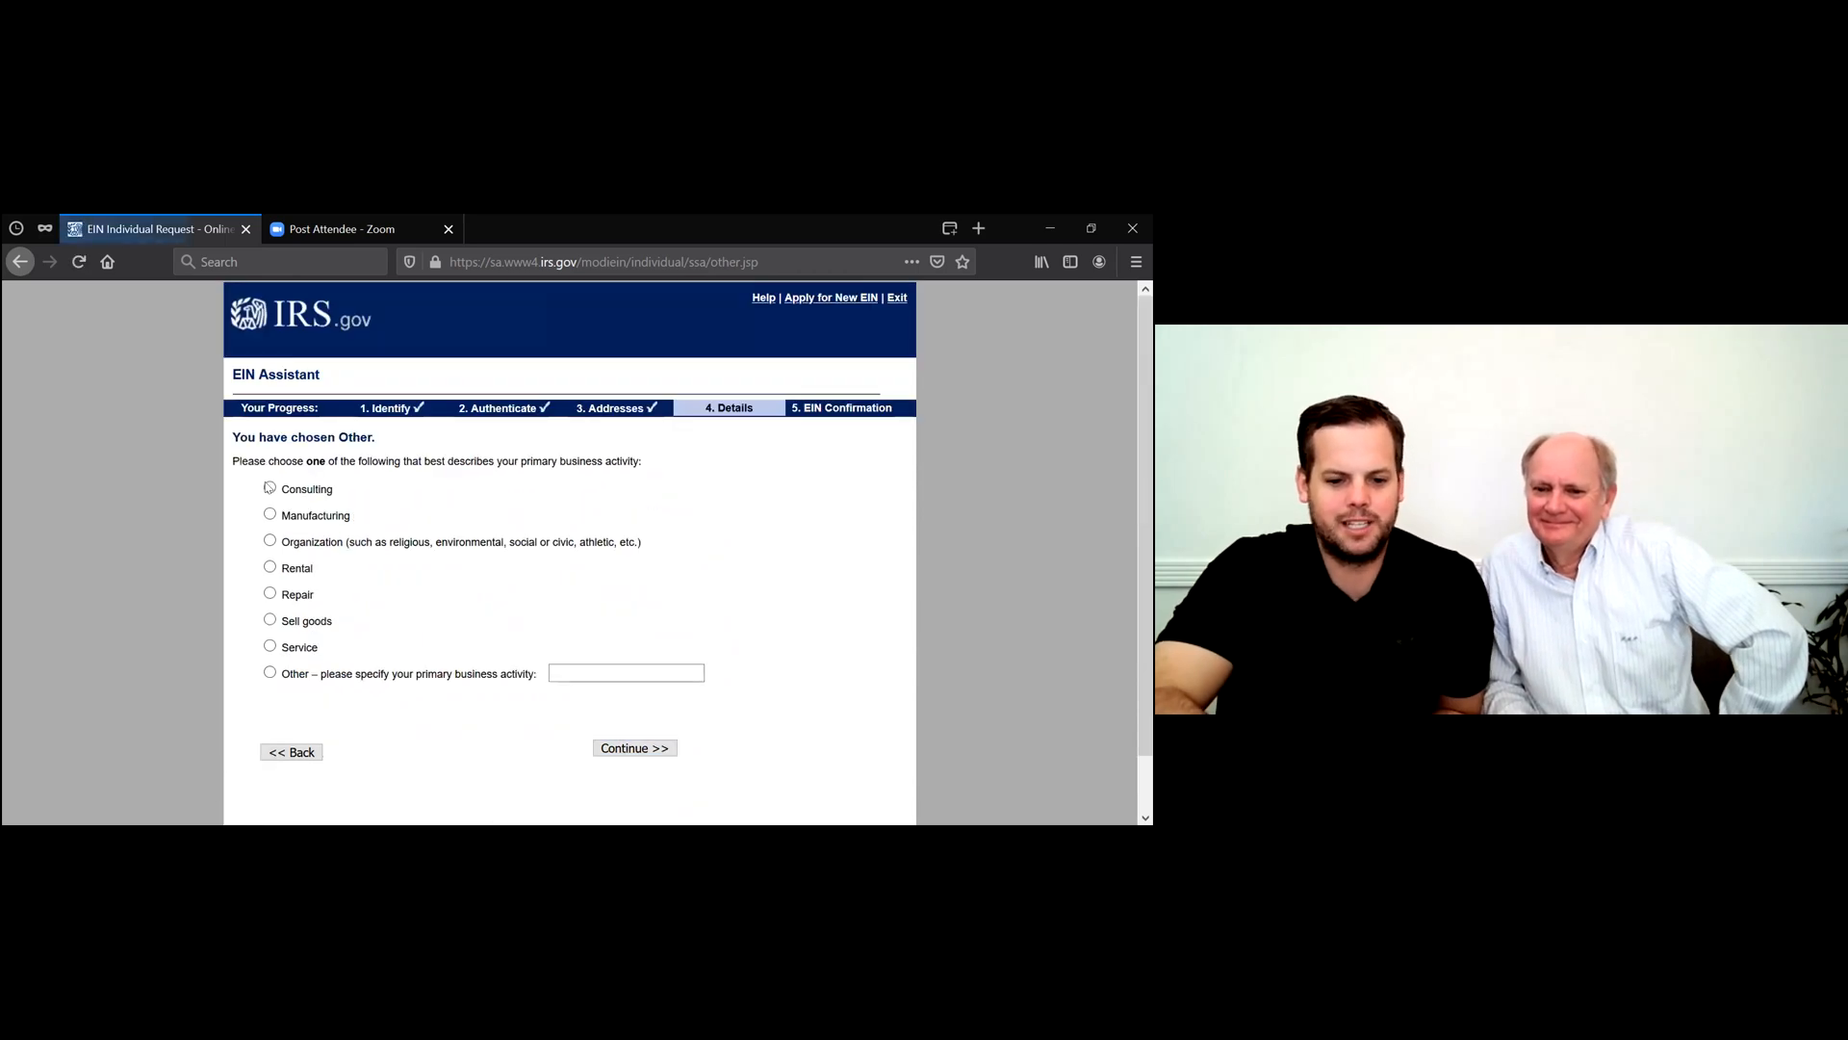
pyautogui.click(269, 487)
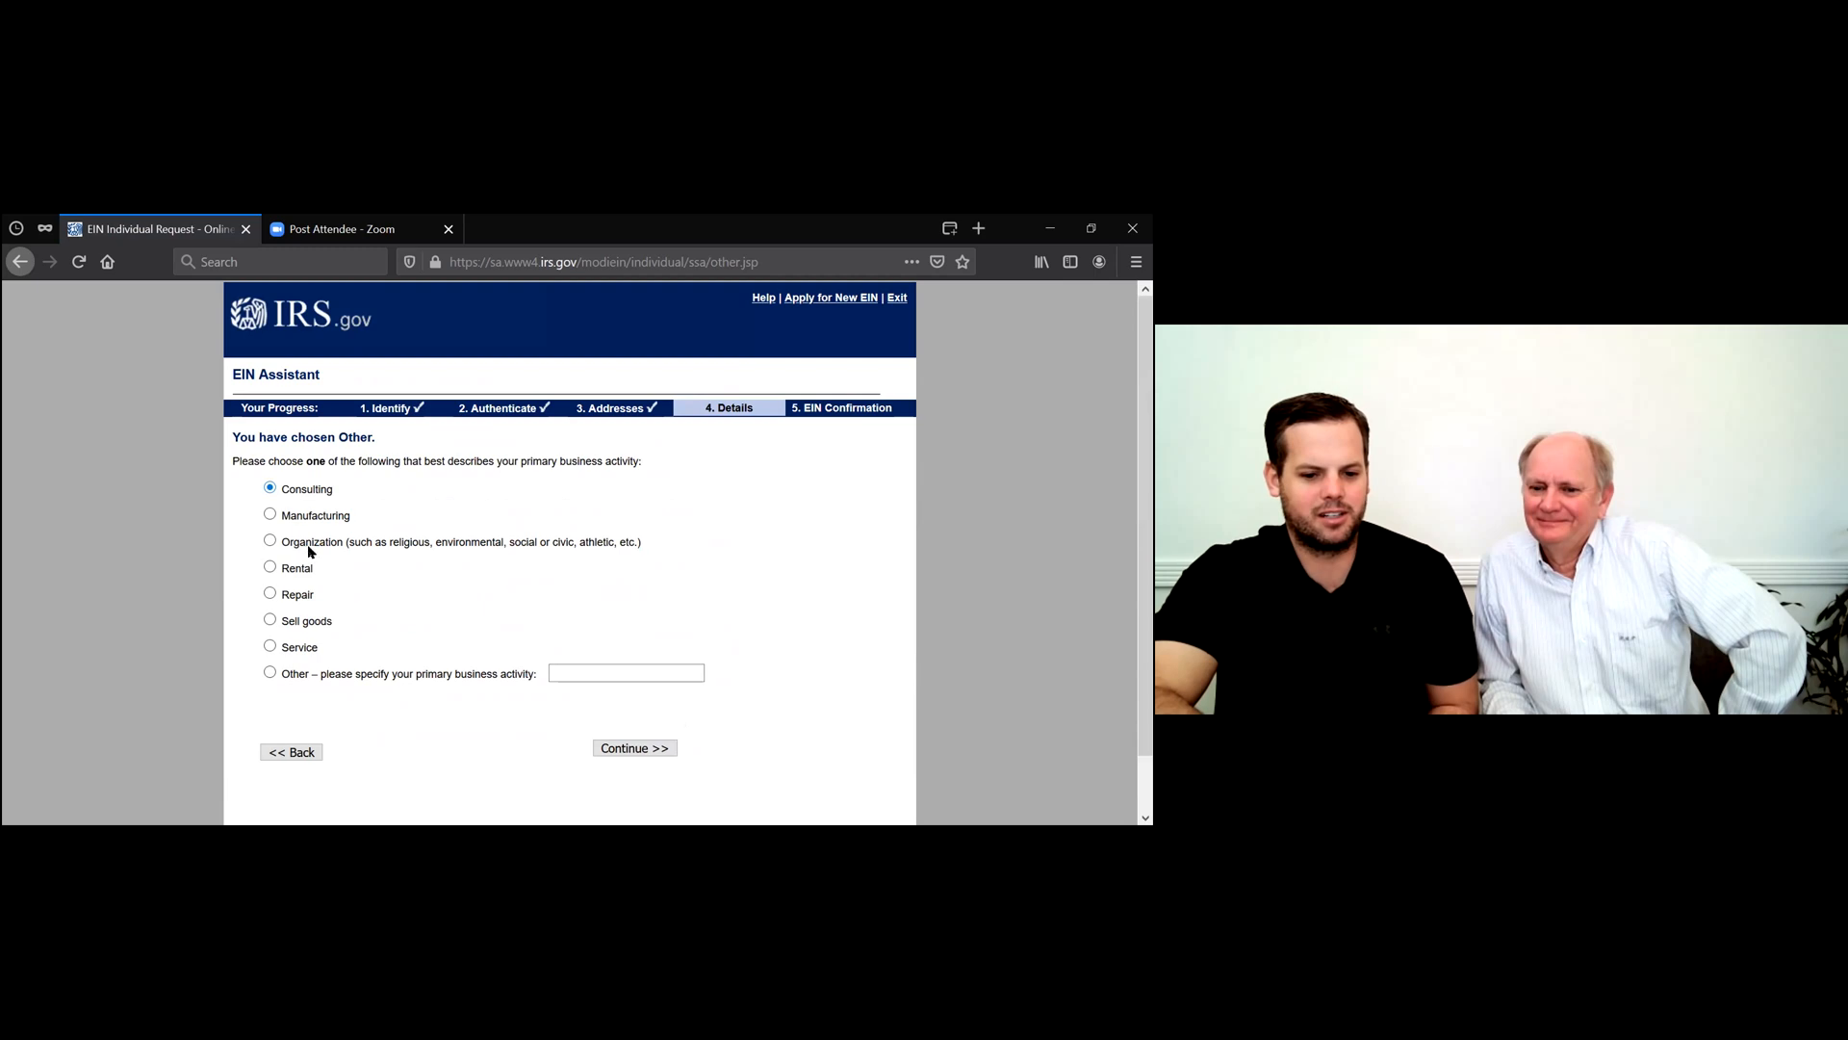
pyautogui.click(643, 750)
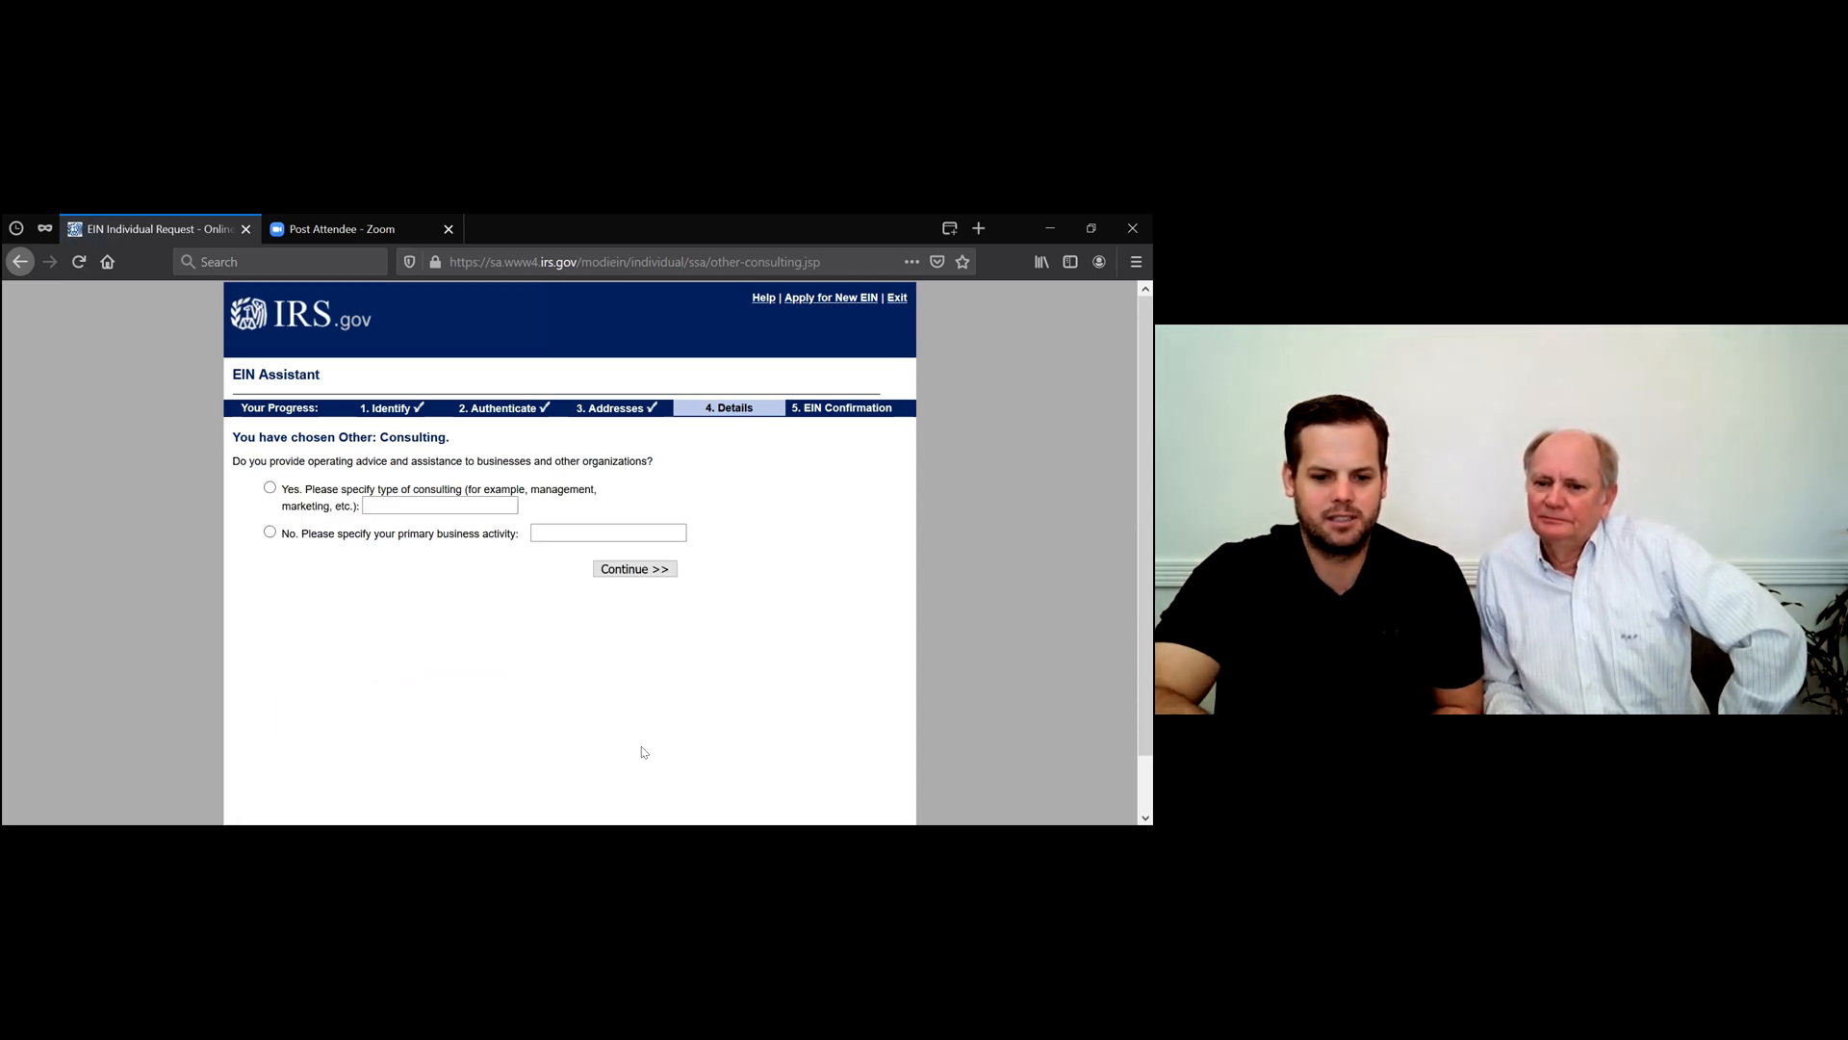
# Answer No to providing operating advice to businesses, specify Webinars as the primary business activity, and continue.
pyautogui.click(269, 532)
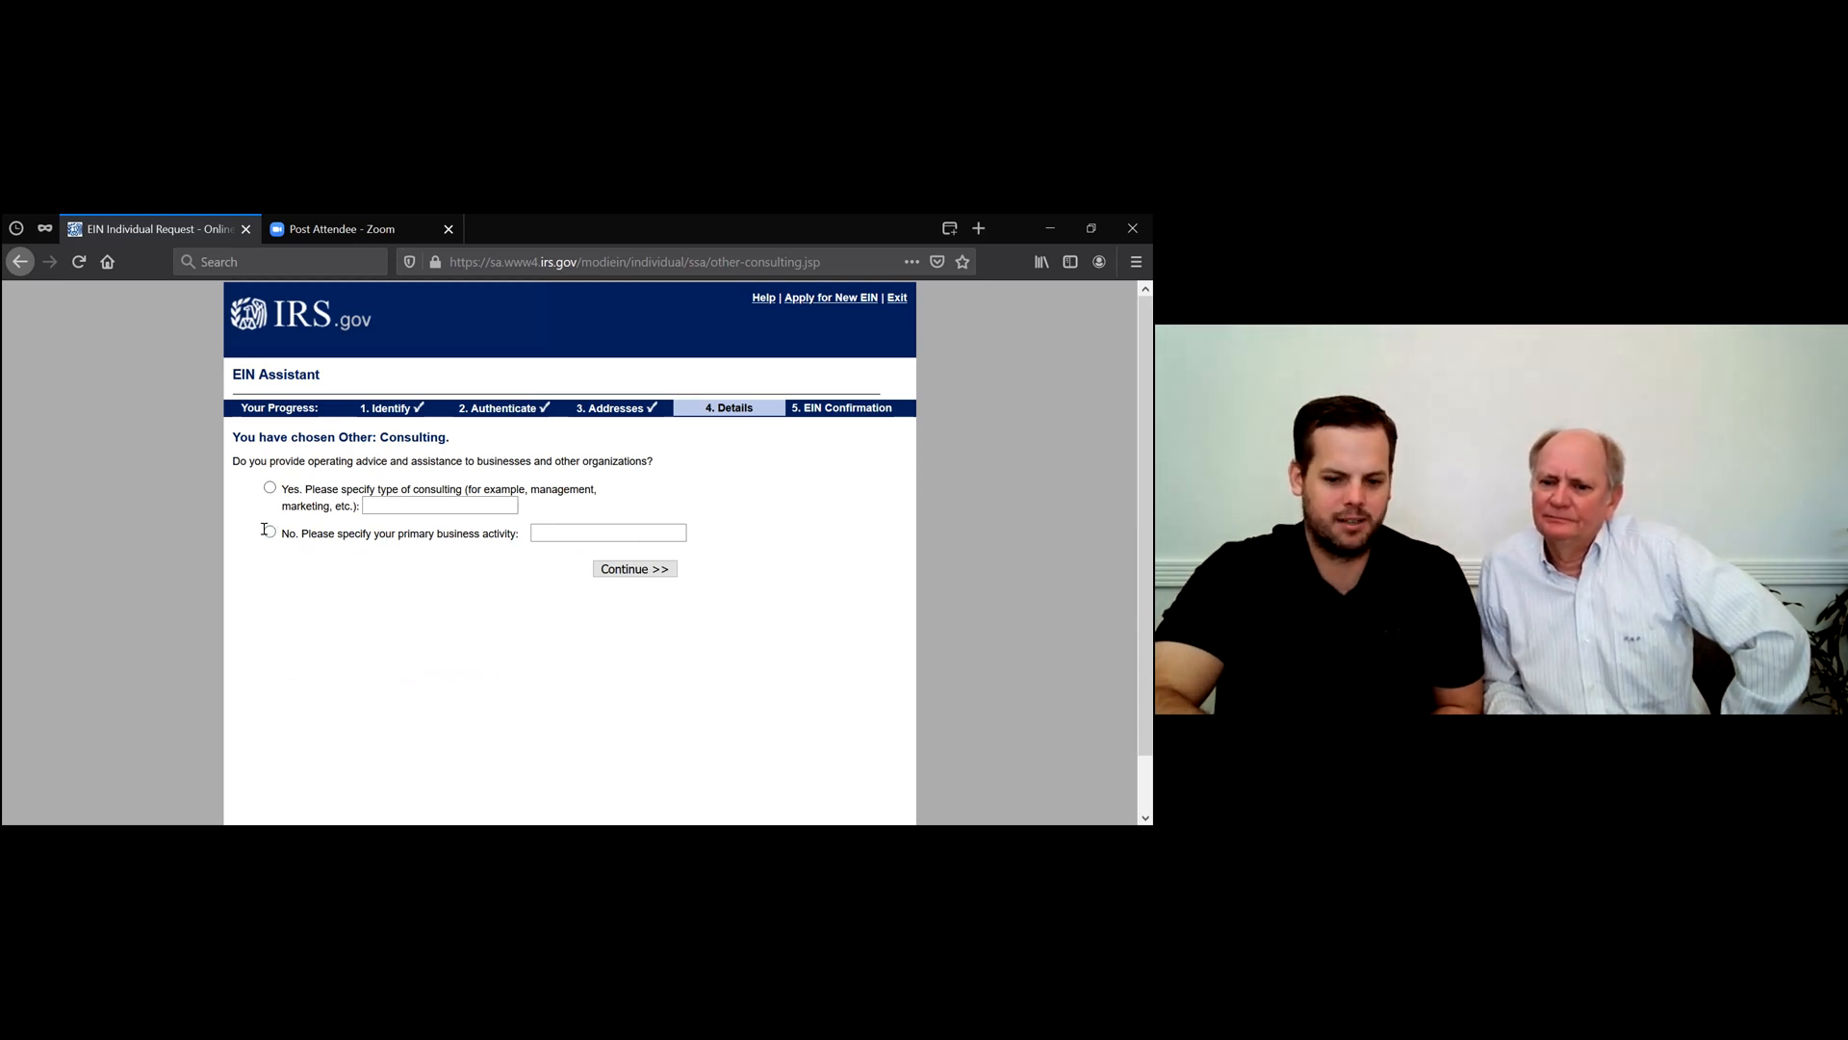
pyautogui.click(650, 570)
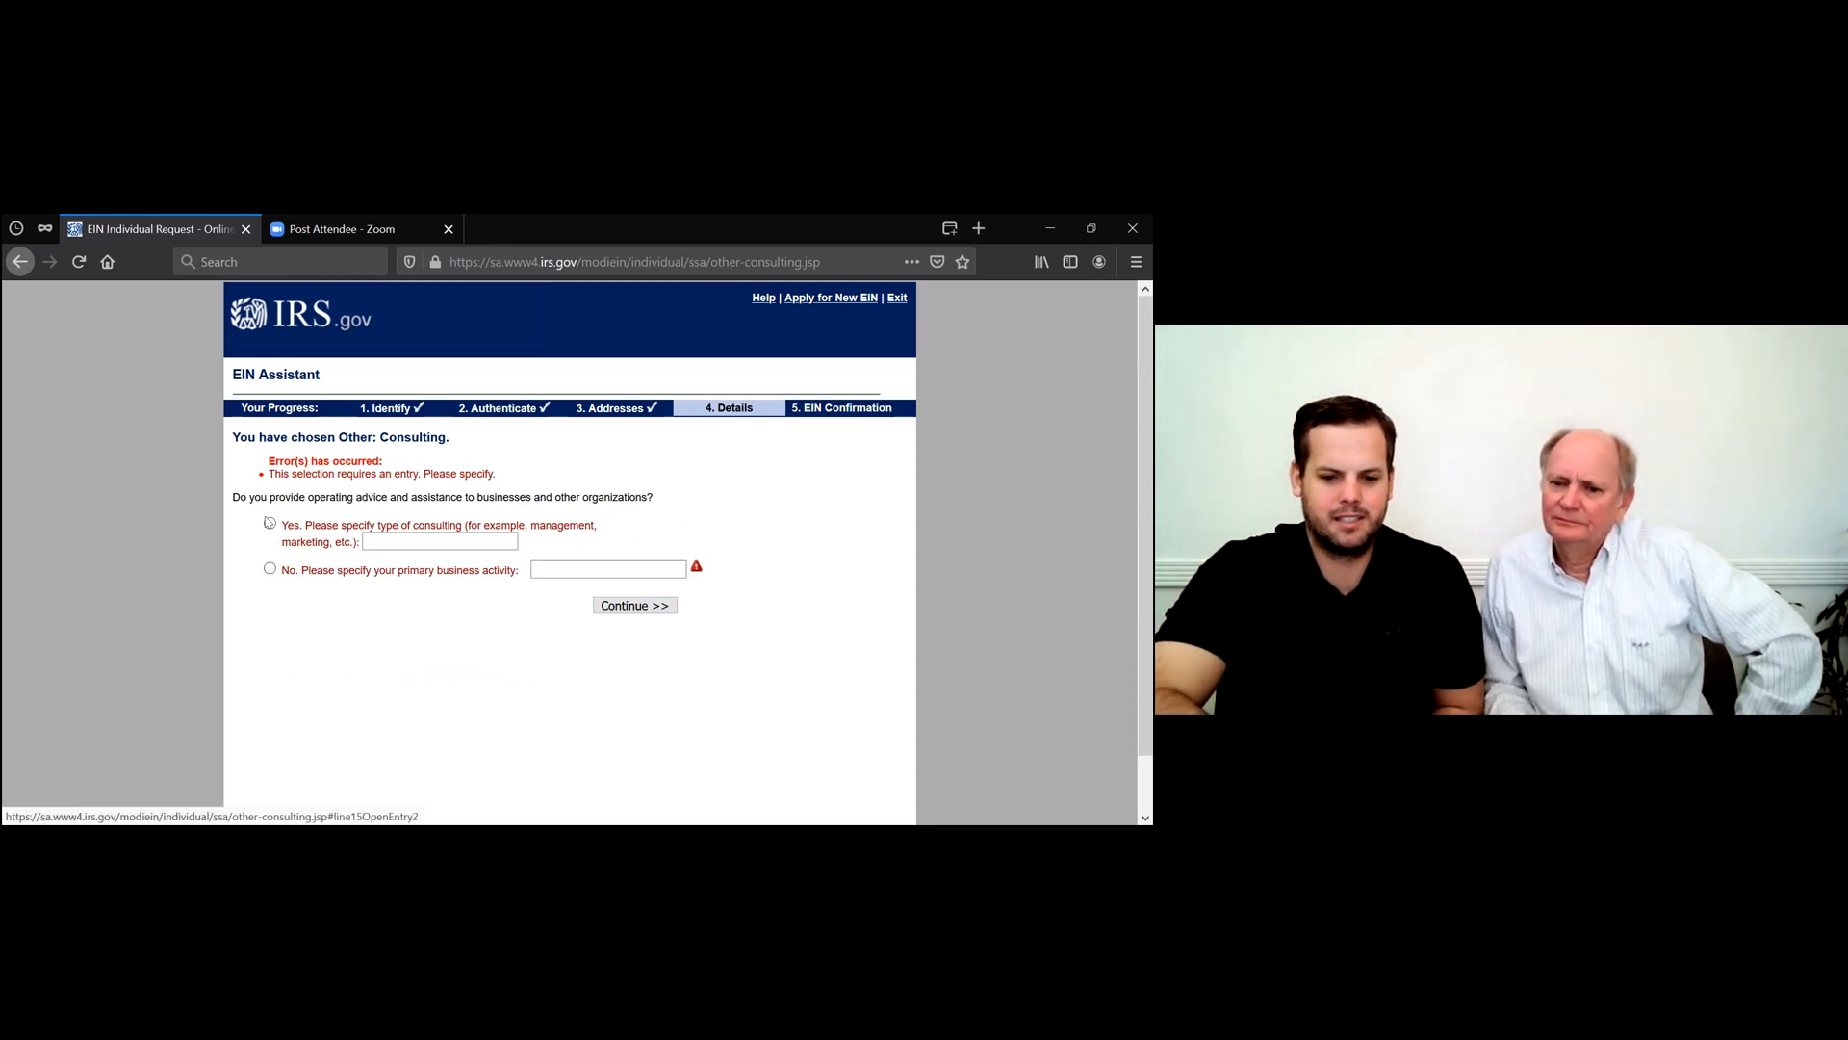
pyautogui.click(321, 528)
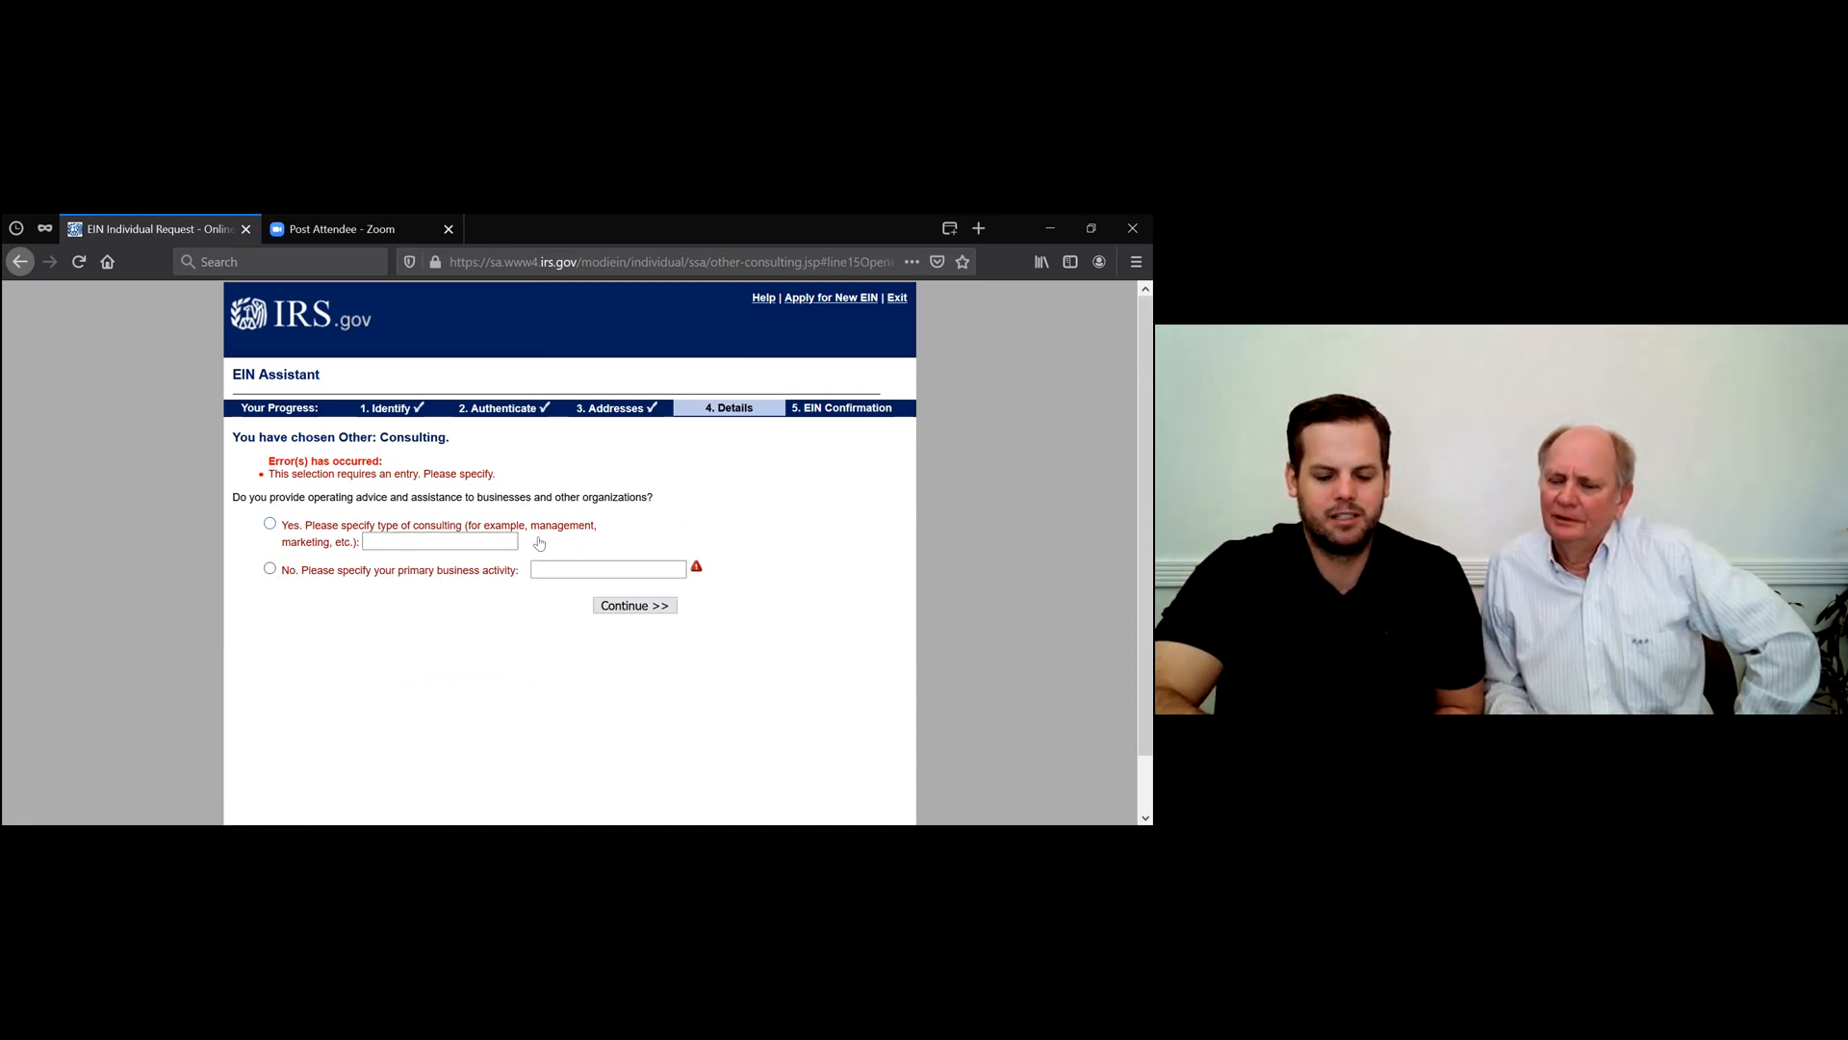
pyautogui.click(576, 562)
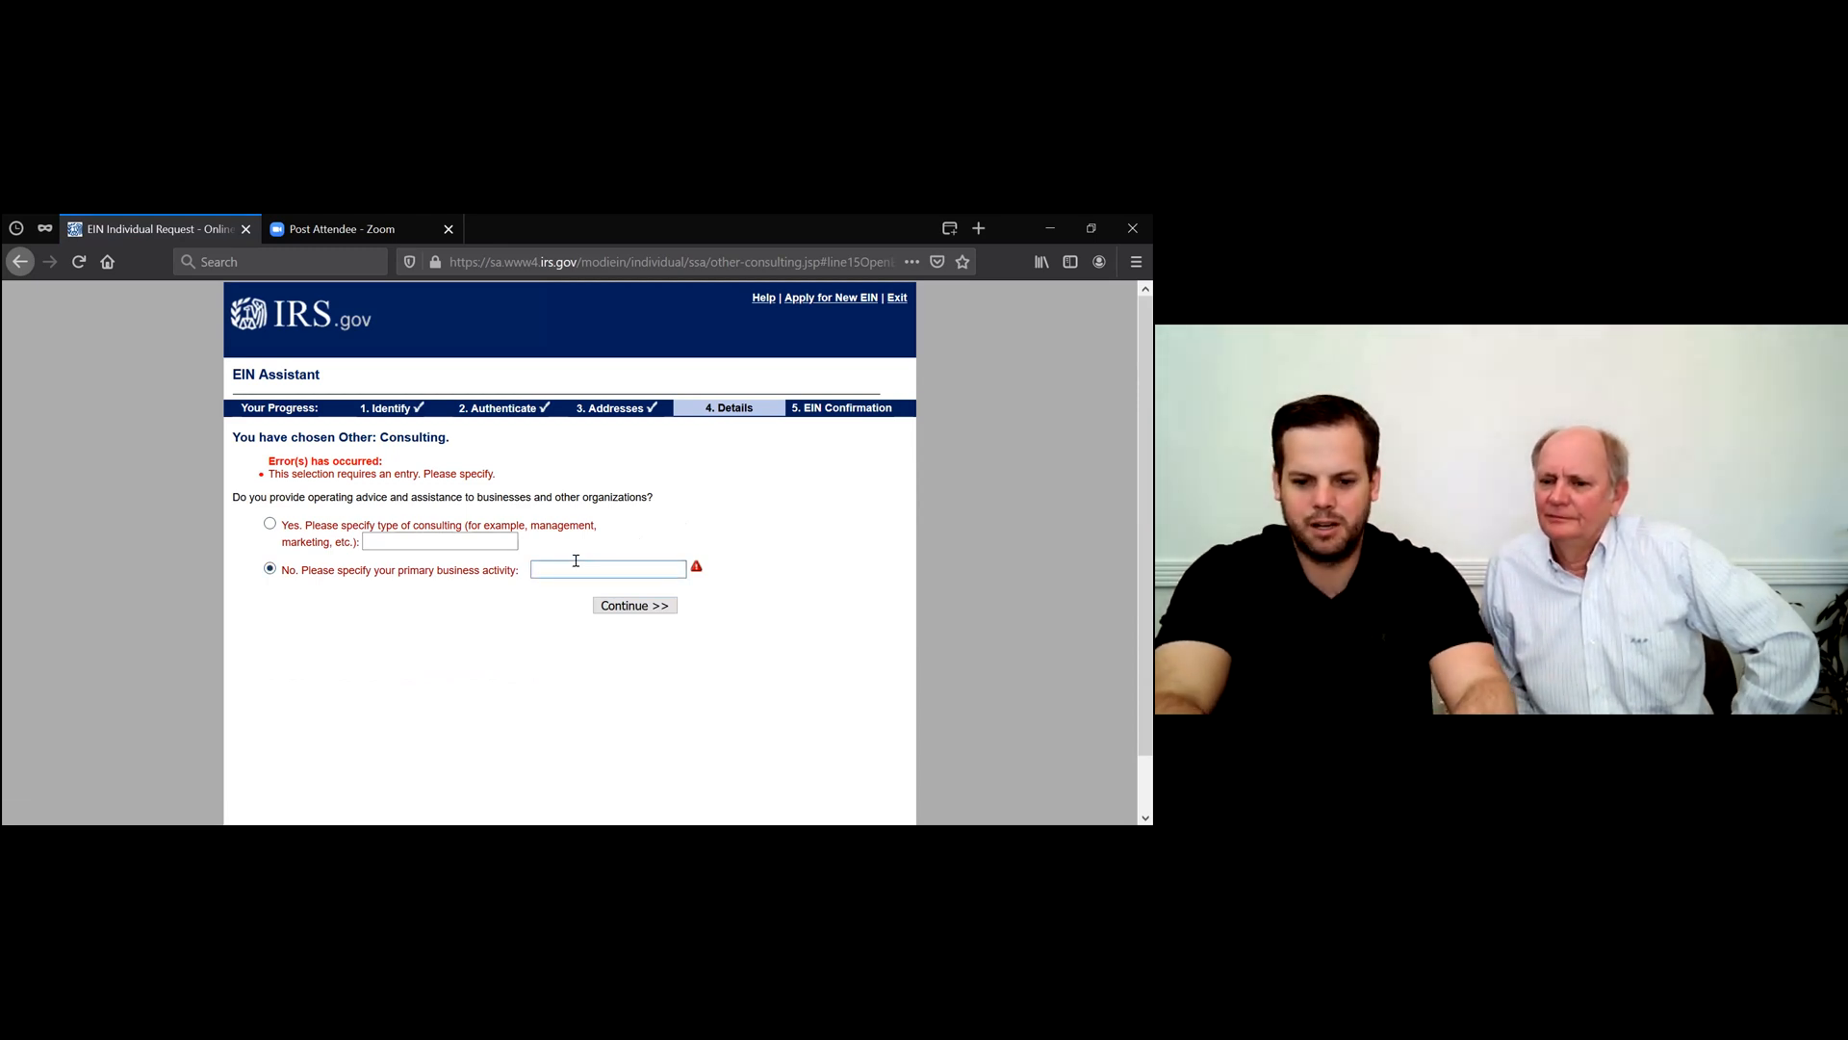
pyautogui.write('Webinars')
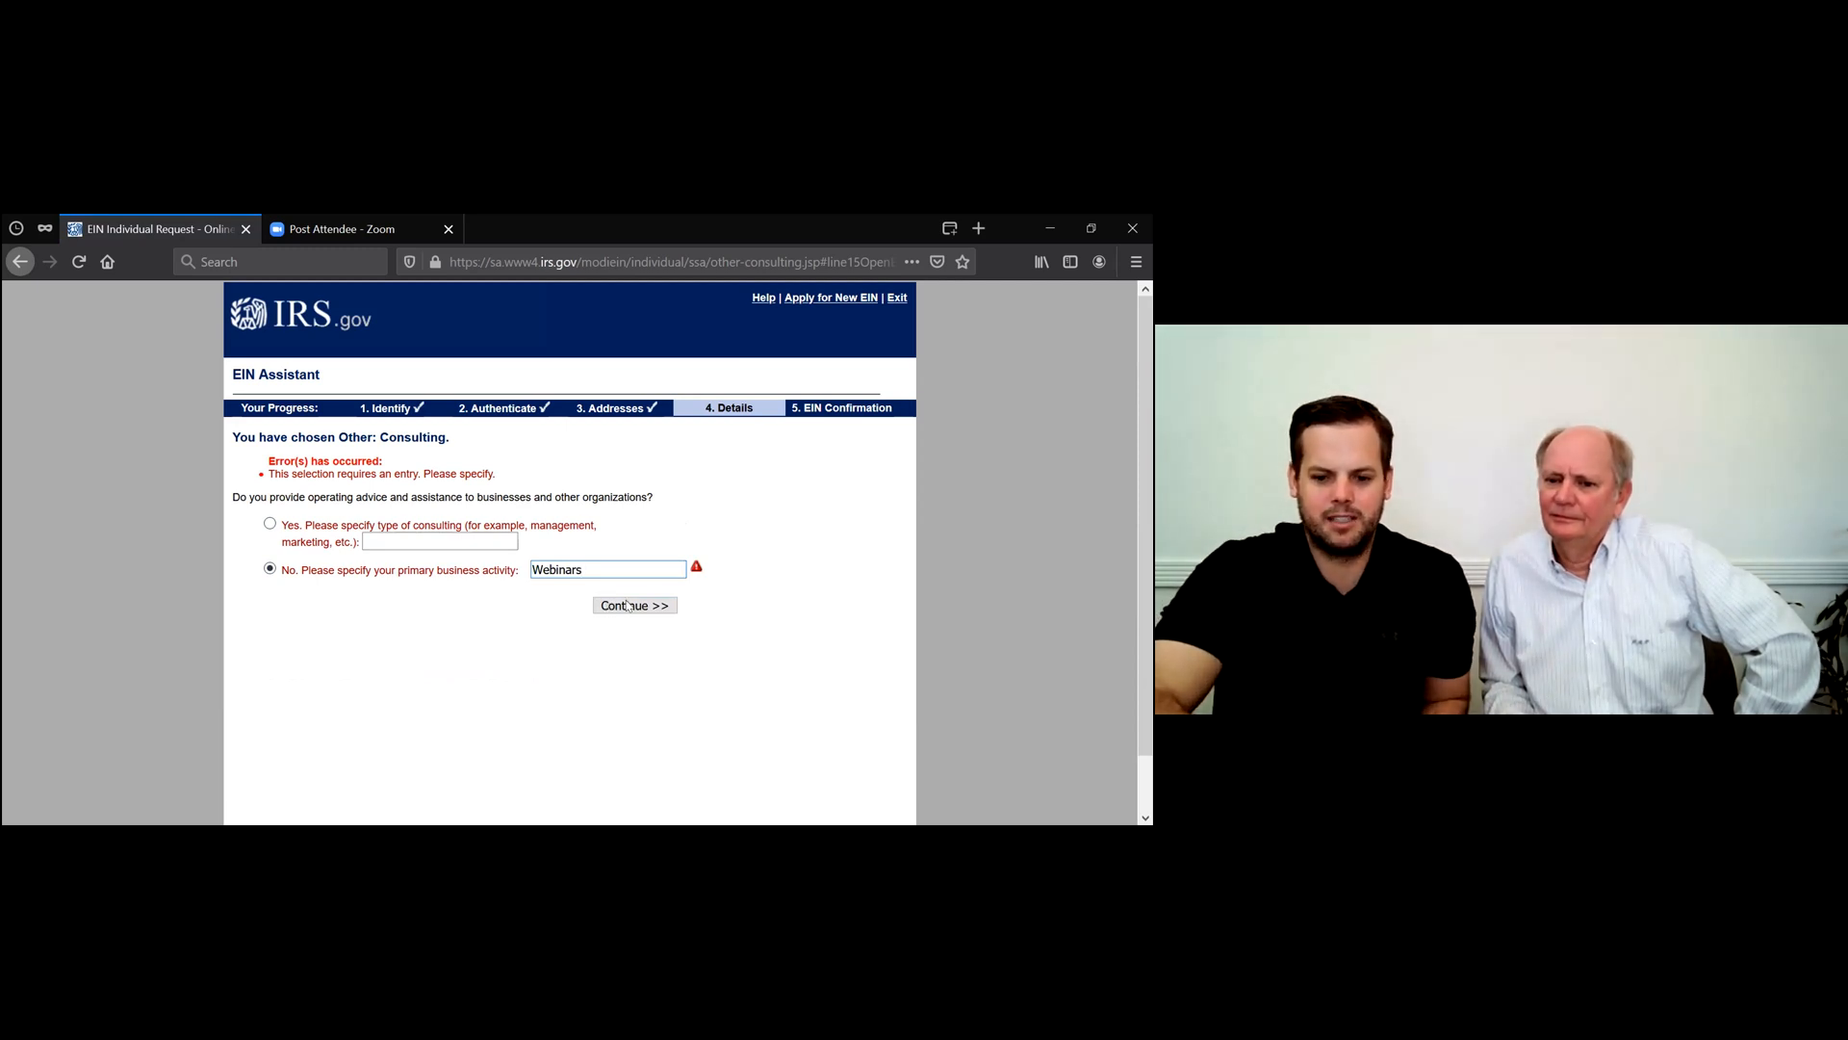
pyautogui.click(628, 605)
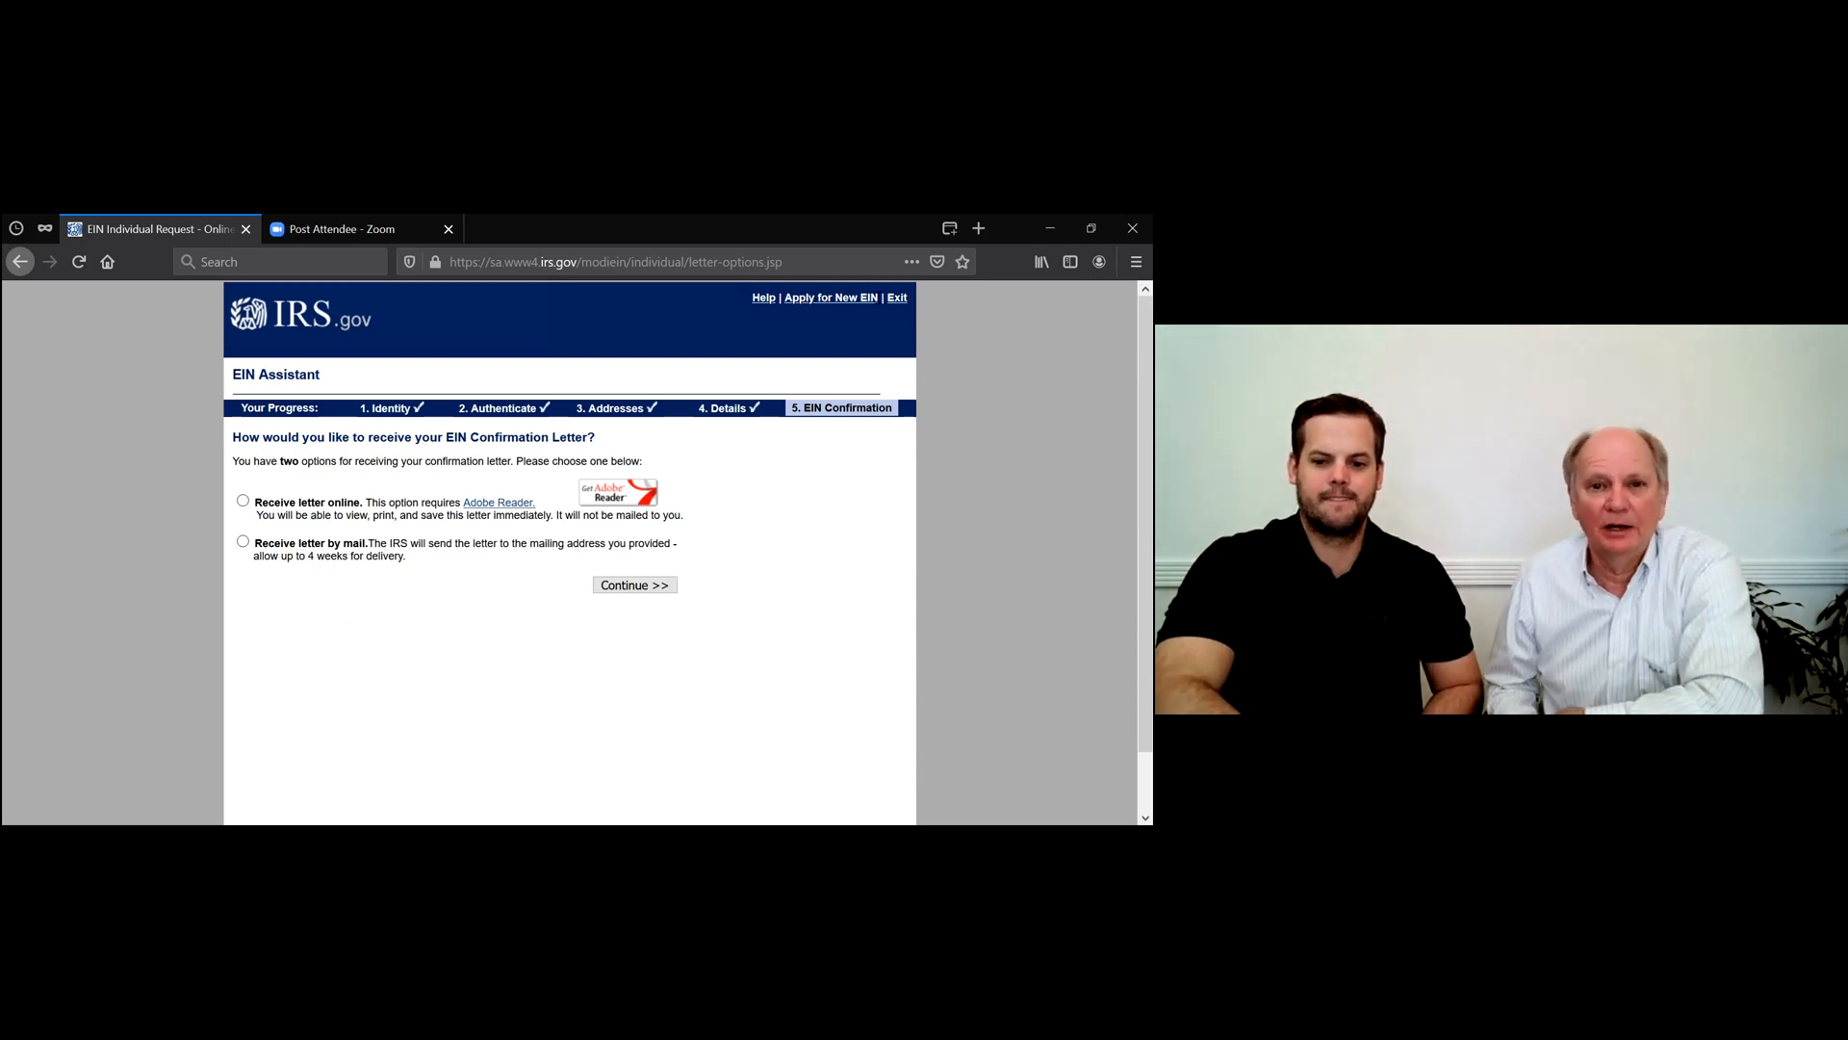
# Exit the EIN application without choosing a confirmation letter option, and confirm discarding the entered information.
pyautogui.click(882, 301)
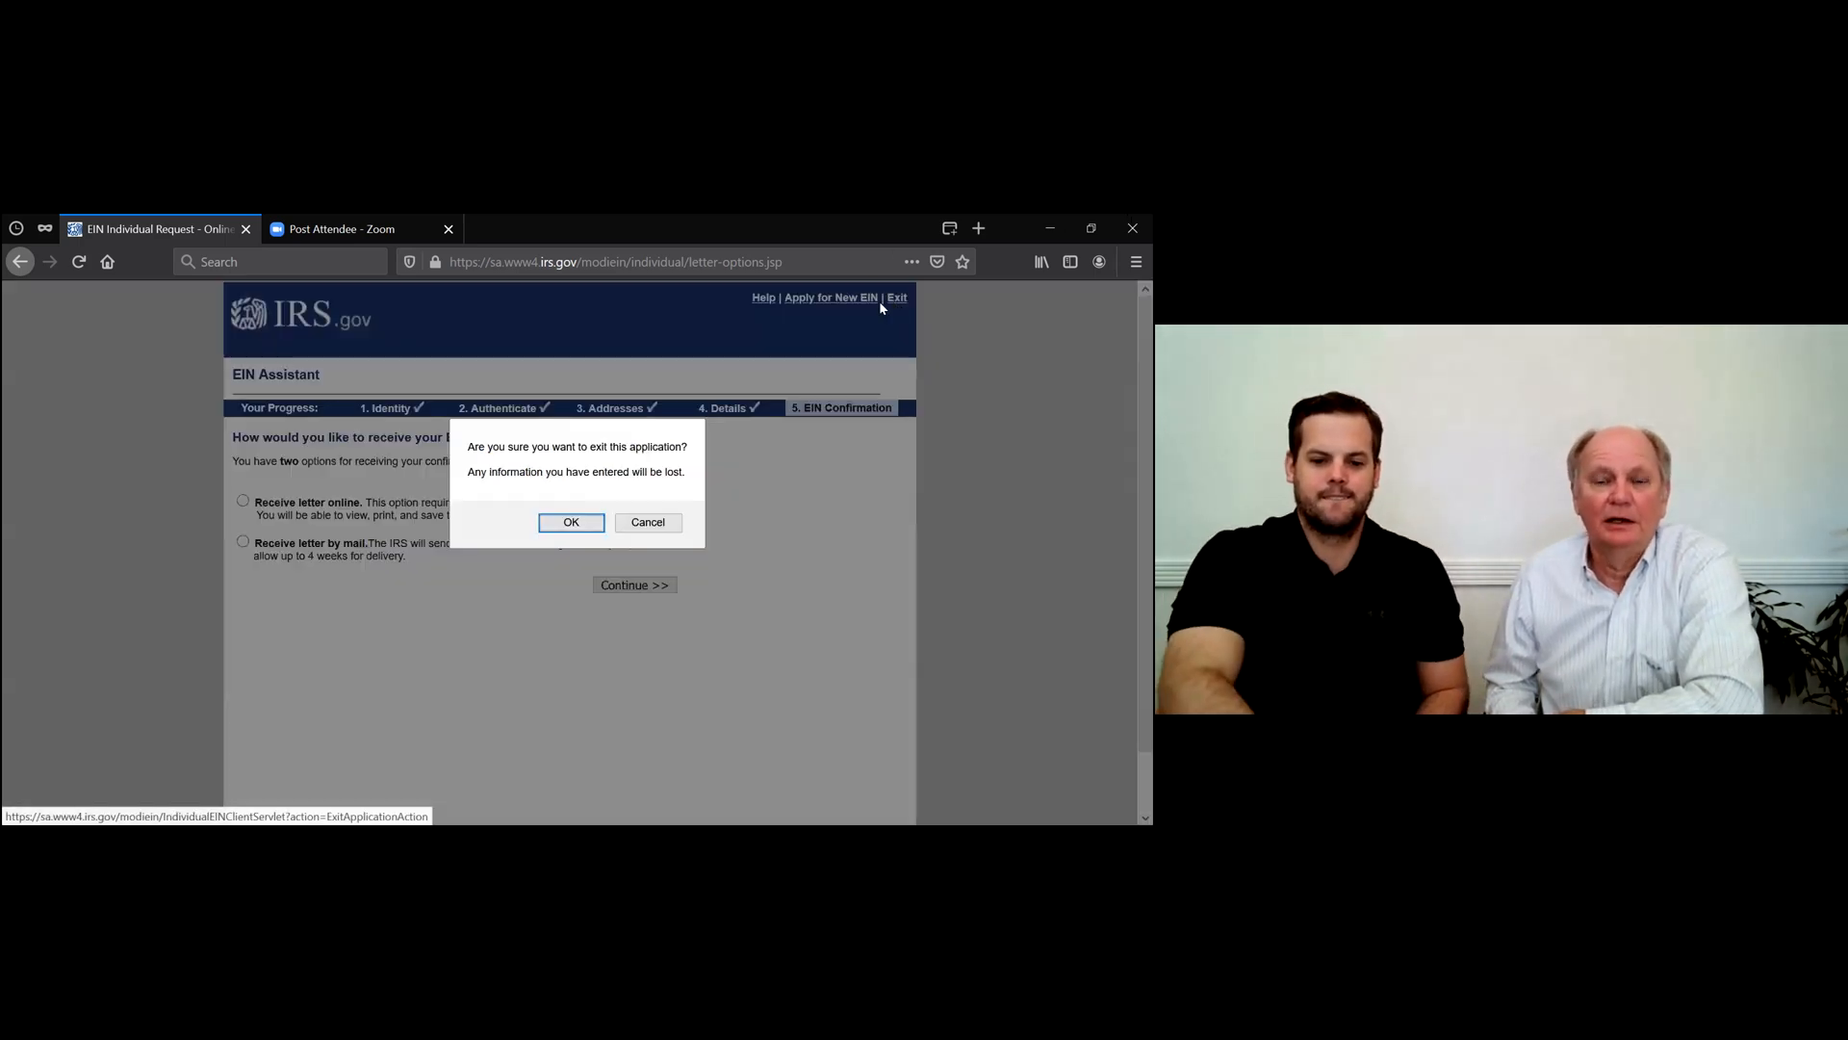
pyautogui.click(582, 527)
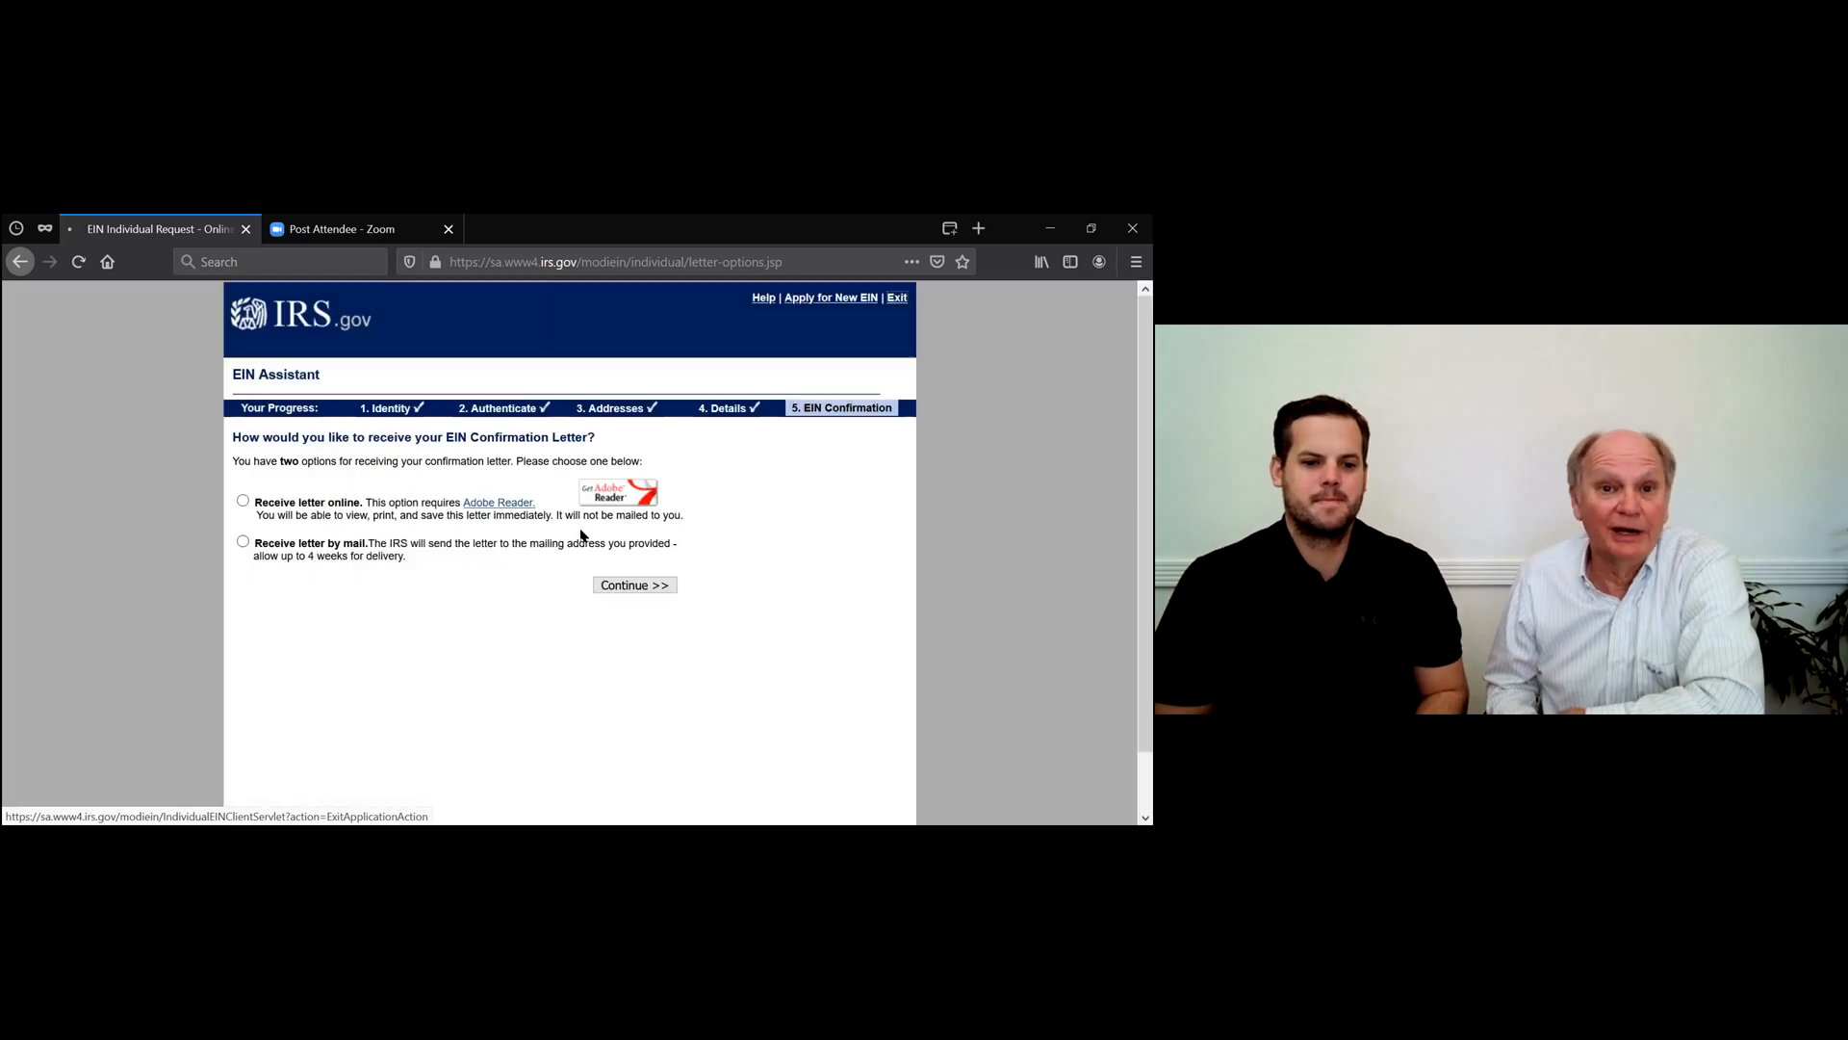